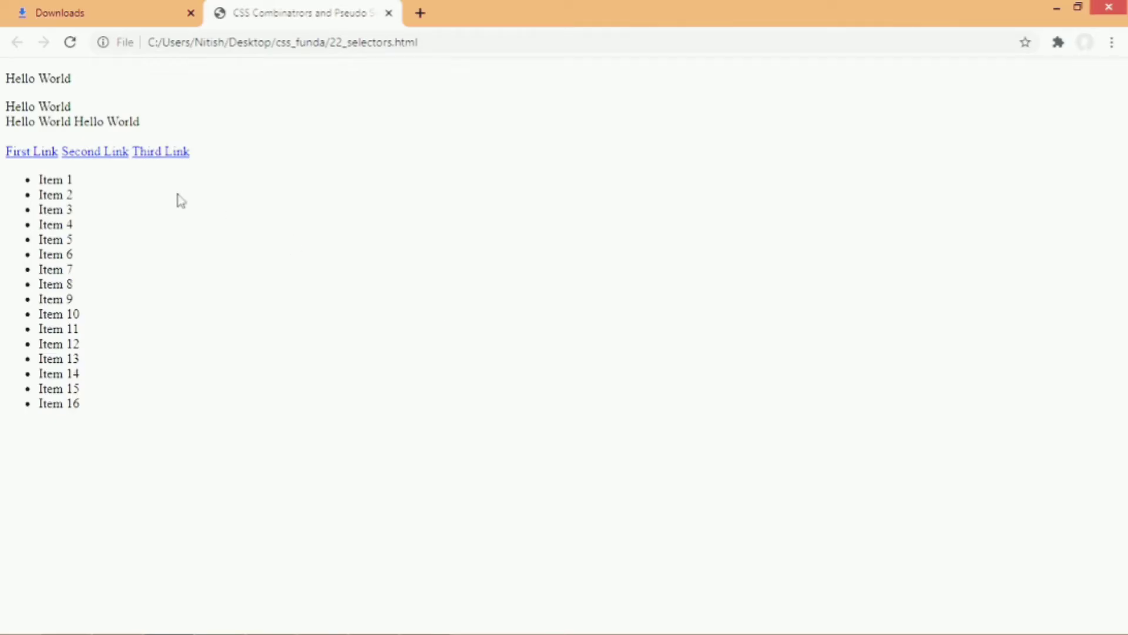
Select the Chrome page text from the first Hello World through the list items.
mouse_move(4, 77)
left_mouse_down()
mouse_move(101, 260)
mouse_move(110, 330)
left_mouse_up()
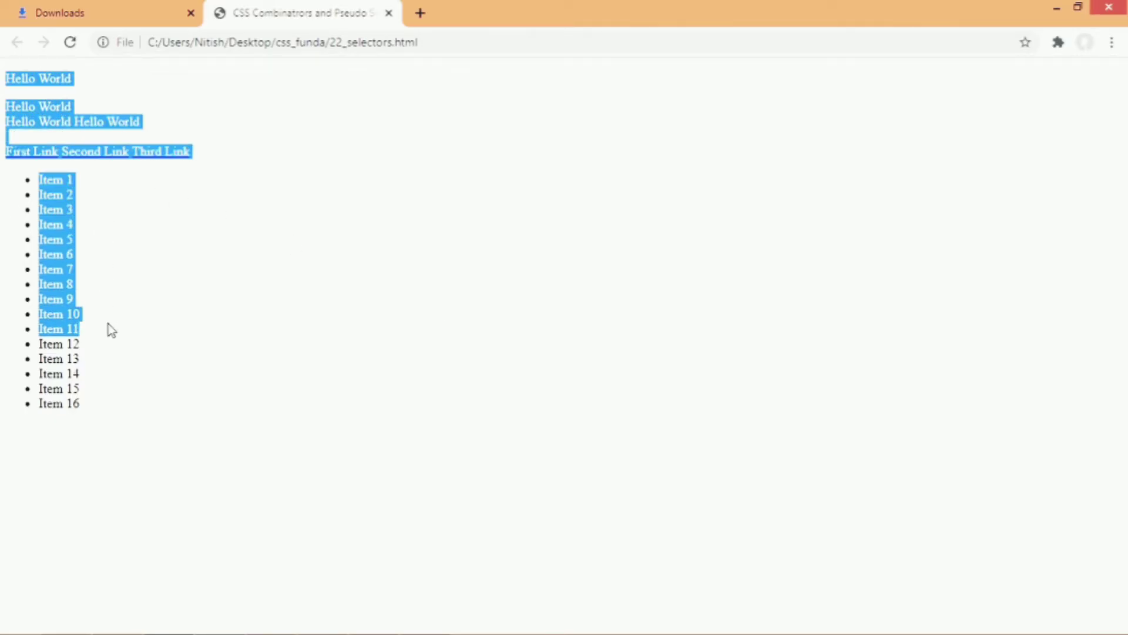
key("alt+Tab")
scroll(642, 337, "down", 2)
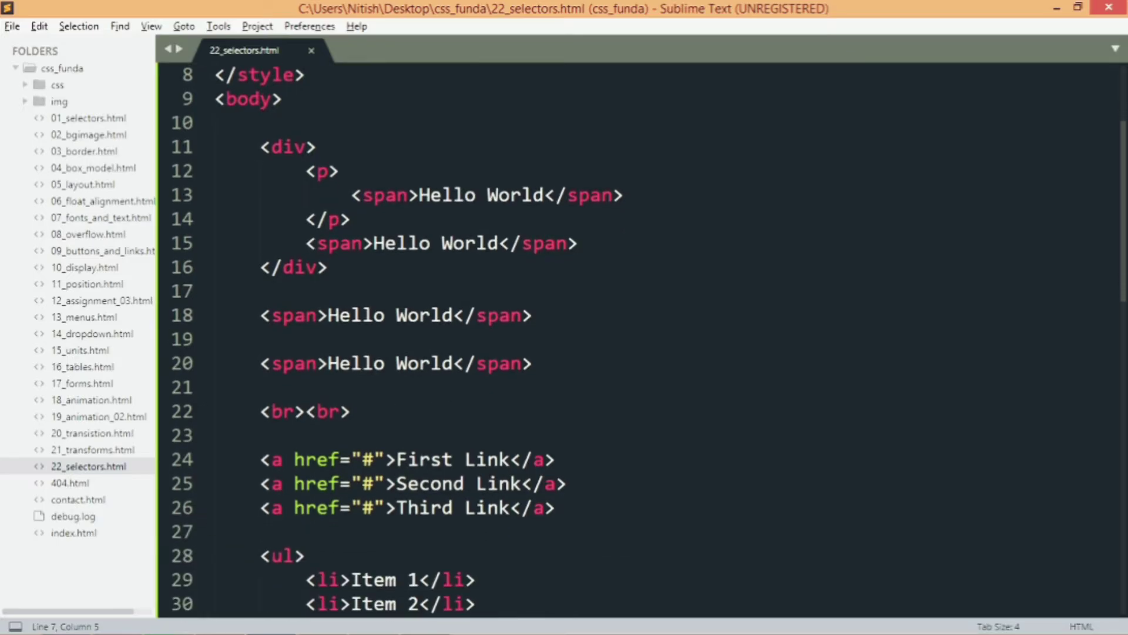
Highlight the div's paragraph, its nested span, the standalone Hello World spans and the three links.
left_click_drag(261, 147, 351, 219)
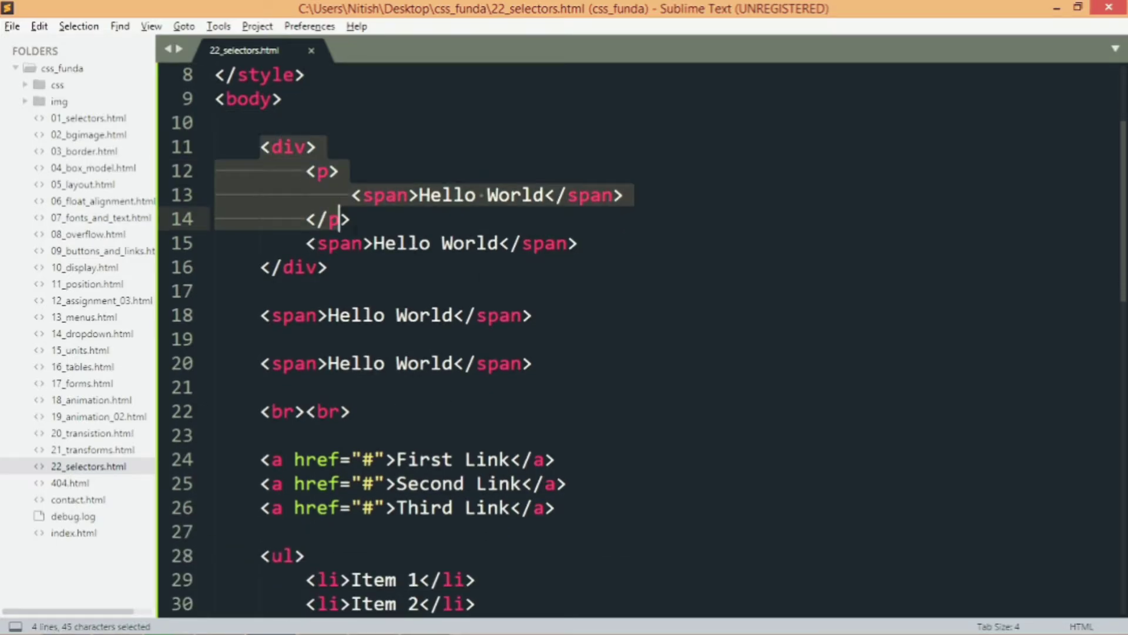
left_click(351, 219)
mouse_move(338, 170)
left_mouse_down()
mouse_move(351, 218)
mouse_move(556, 244)
left_mouse_up()
left_click(352, 219)
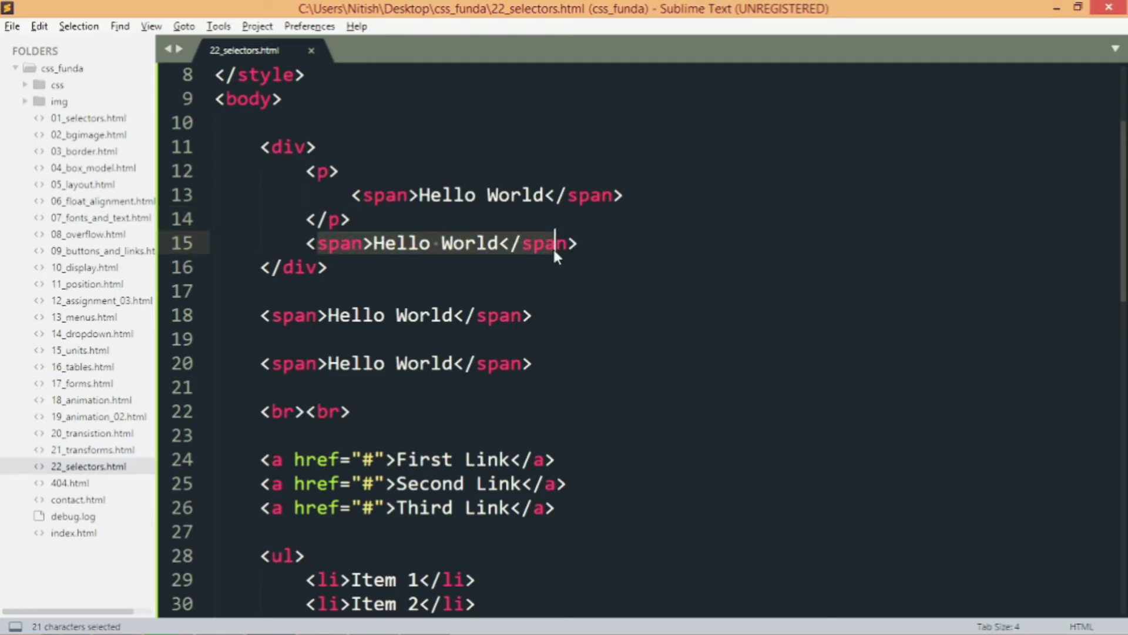
left_click_drag(262, 315, 533, 364)
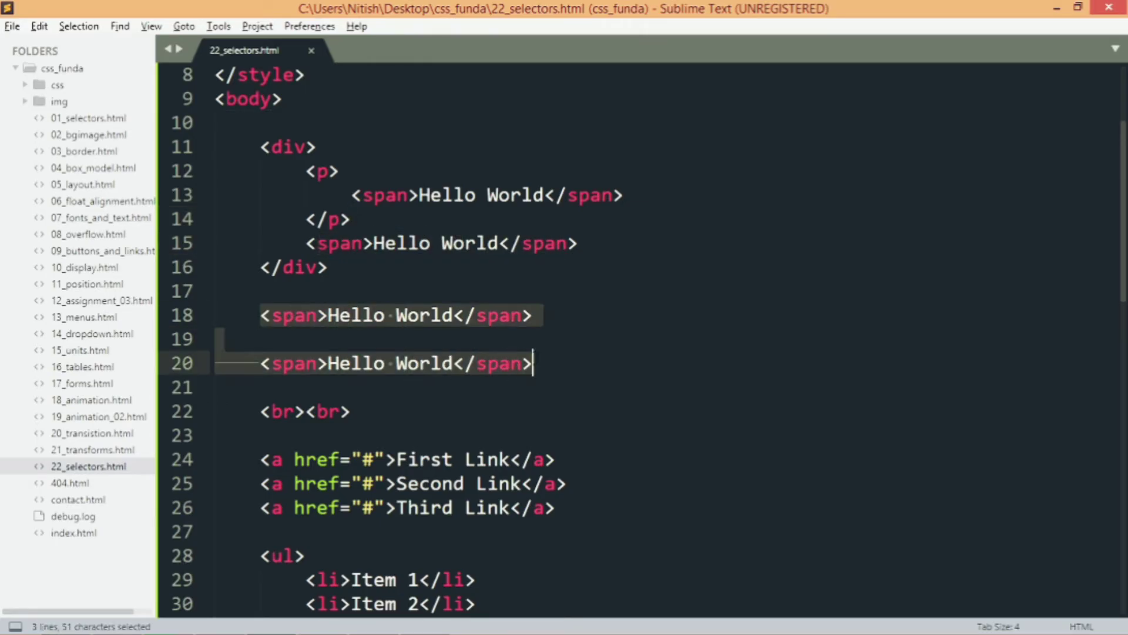
mouse_move(261, 459)
left_mouse_down()
mouse_move(534, 458)
mouse_move(555, 508)
left_mouse_up()
scroll(555, 508, "down", 3)
scroll(554, 508, "down", 2)
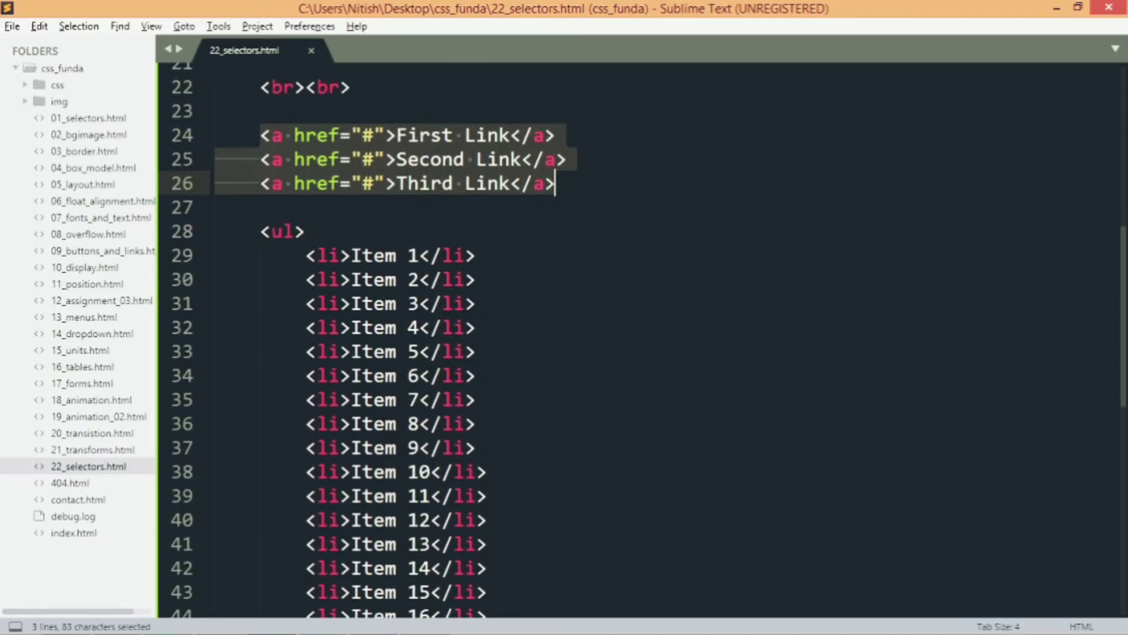
mouse_move(261, 231)
left_mouse_down()
mouse_move(408, 254)
mouse_move(421, 423)
left_mouse_up()
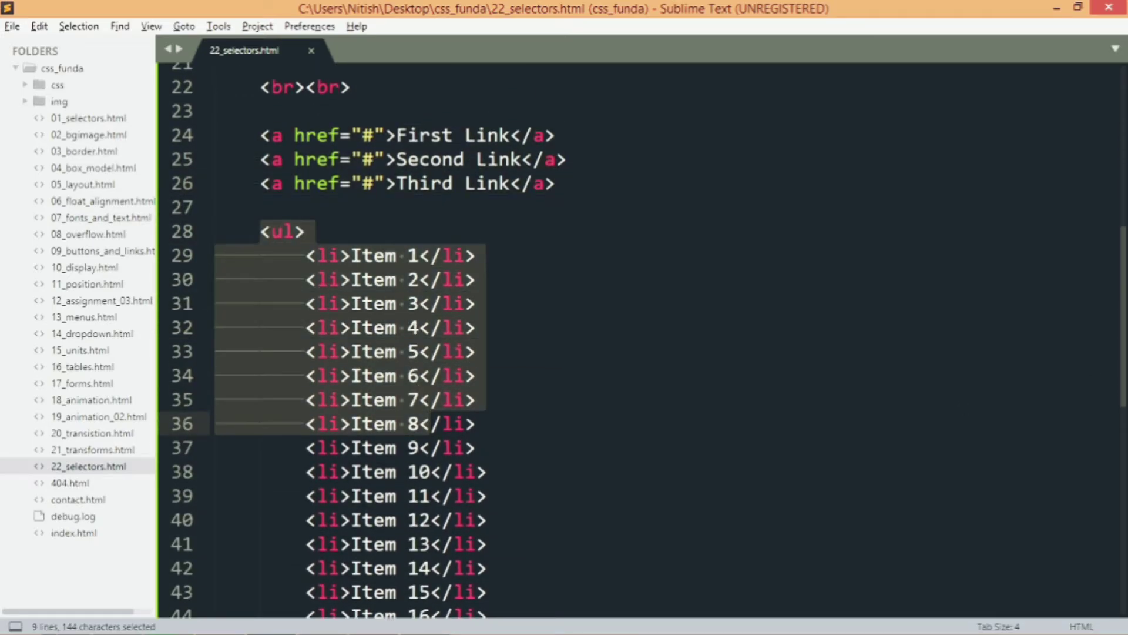
scroll(427, 421, "up", 1)
scroll(427, 422, "up", 4)
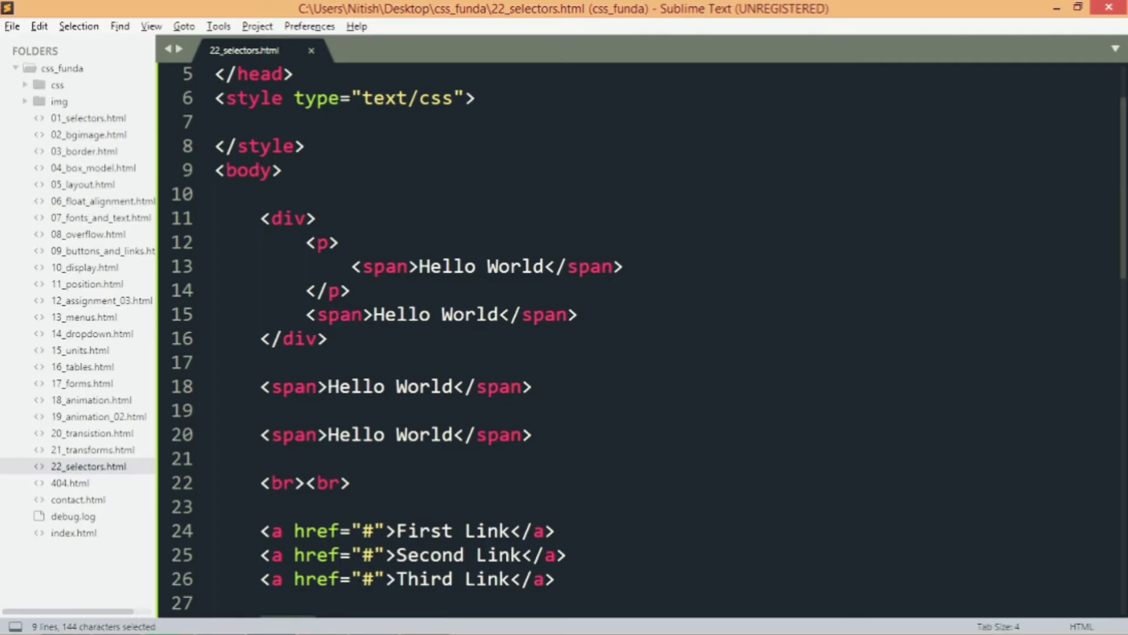
scroll(617, 335, "up", 2)
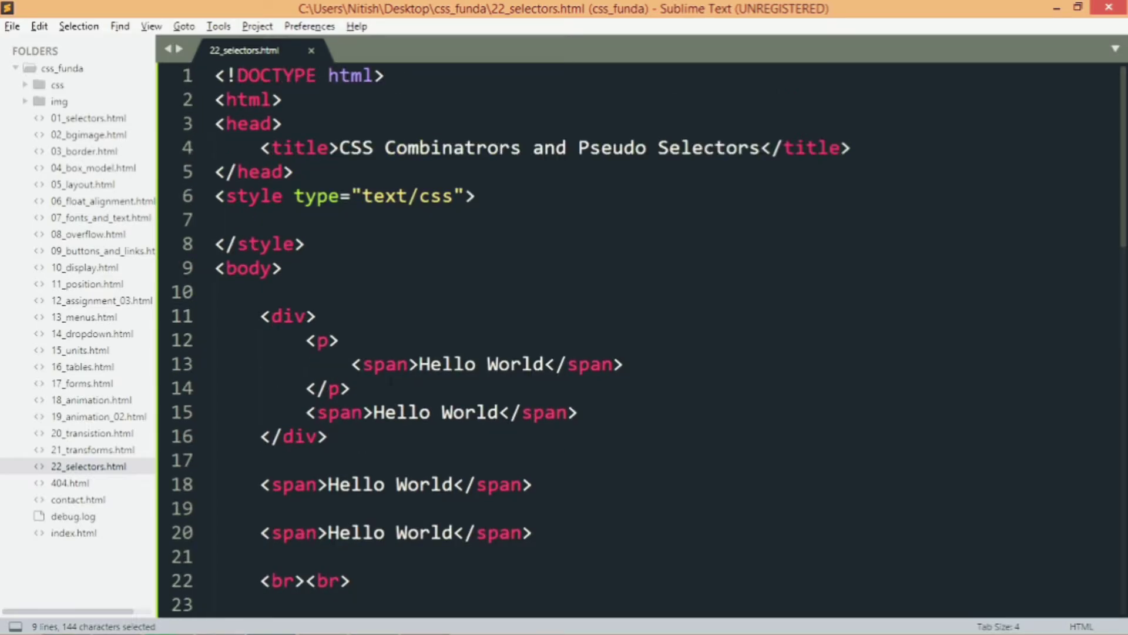
Highlight the nested paragraph span and the standalone spans on lines 18–20 again.
left_click(492, 202)
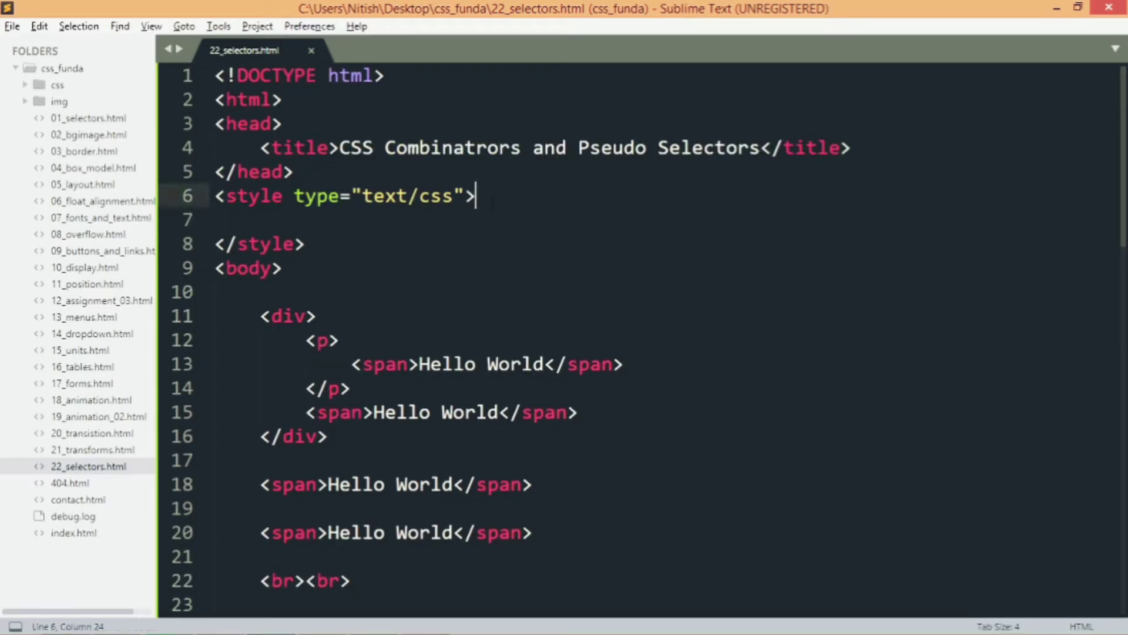
left_click_drag(362, 364, 625, 364)
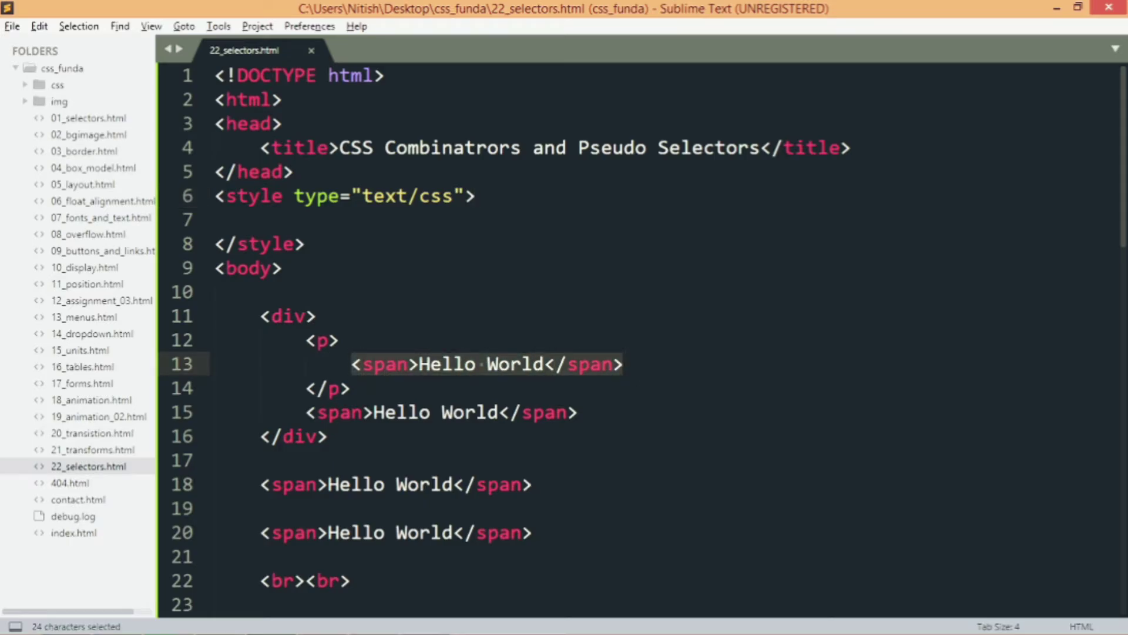
mouse_move(260, 483)
left_mouse_down()
mouse_move(465, 533)
mouse_move(544, 534)
left_mouse_up()
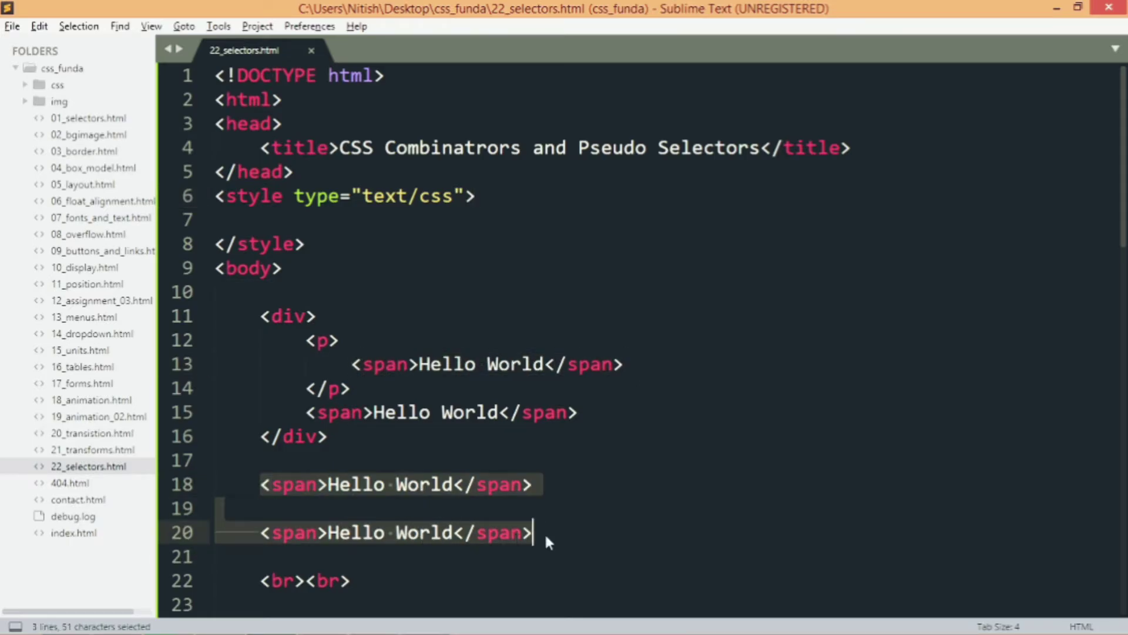
Write a div span rule with background-color red in the style block and save.
left_click(519, 192)
key("Return")
key("Return")
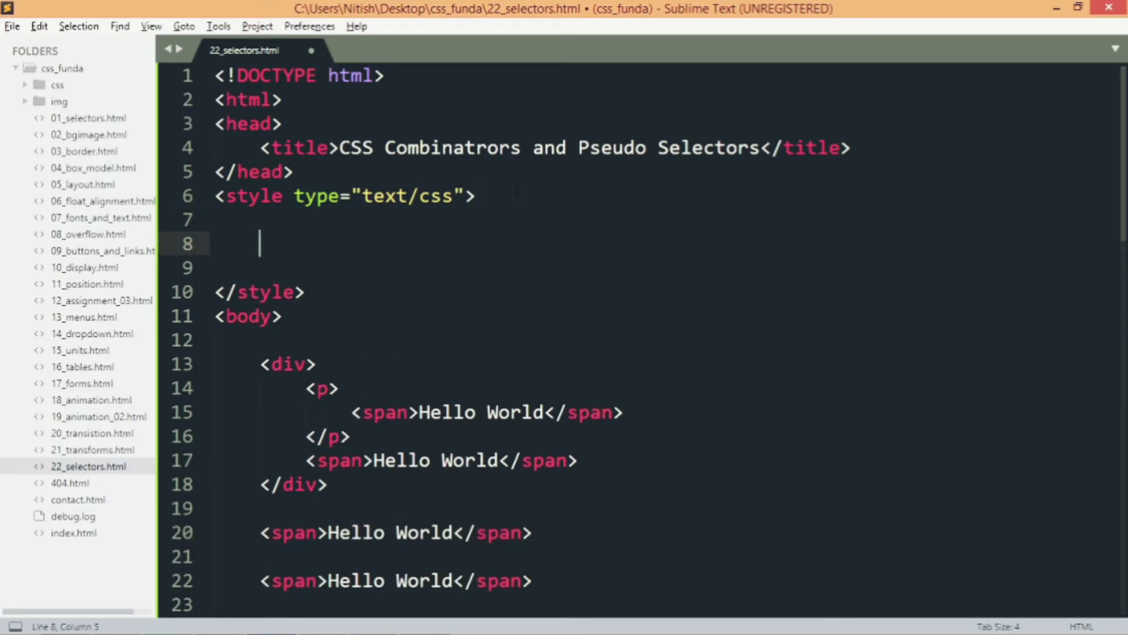
type("div ")
type("span{")
key("Return")
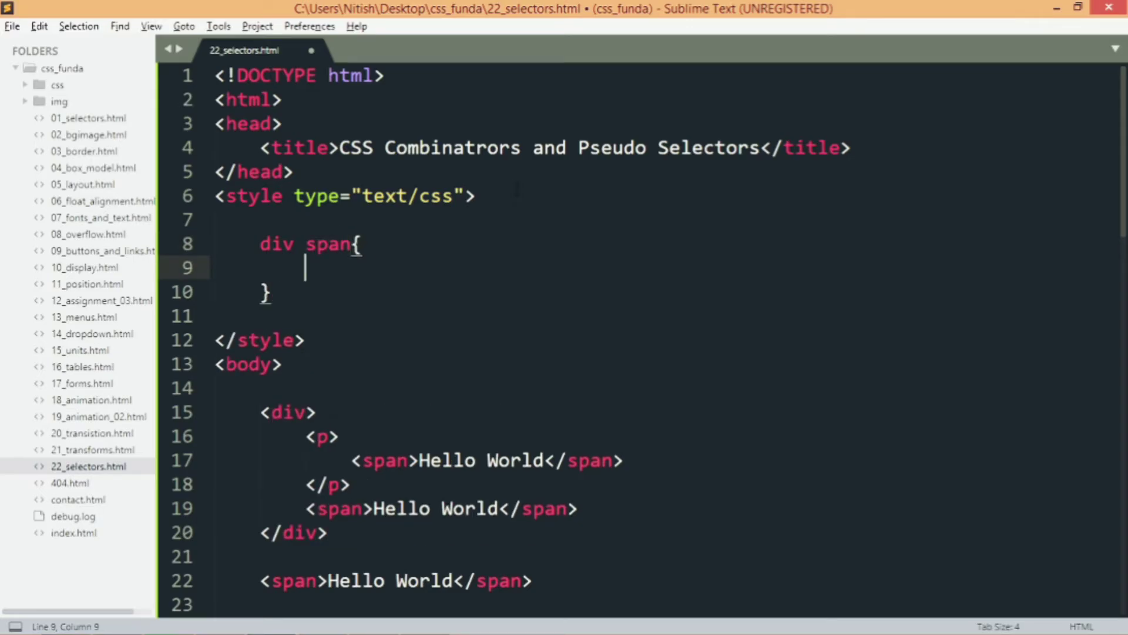
type("back")
key("Return")
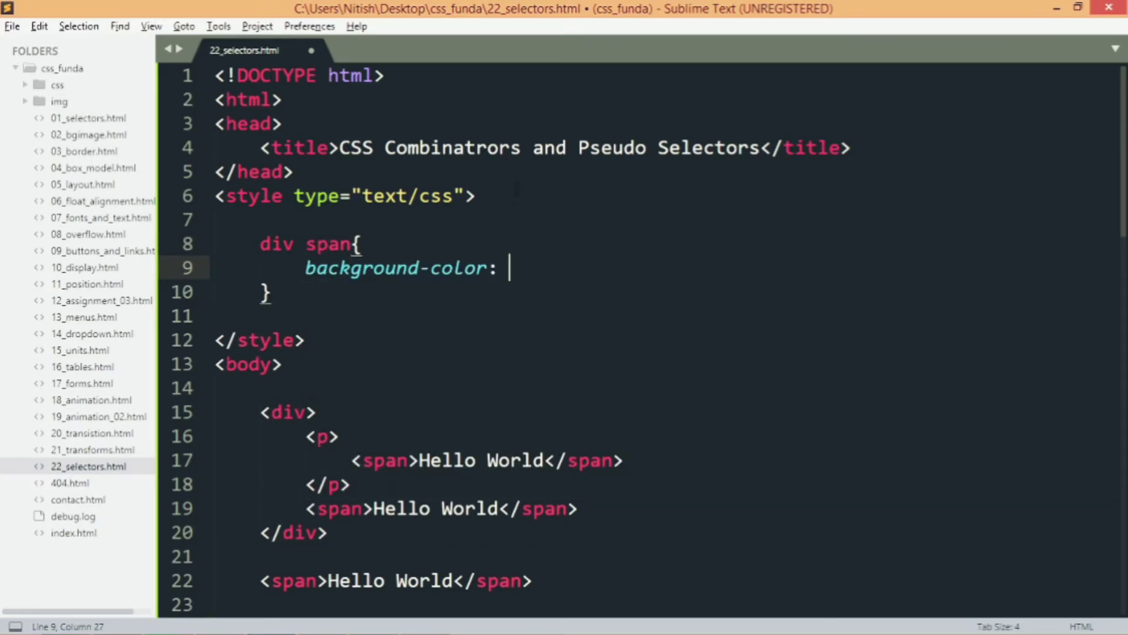
type("red;")
key("ctrl+s")
Reload the page in Chrome to see the spans inside the div turn red.
key("alt+Tab")
left_click(496, 43)
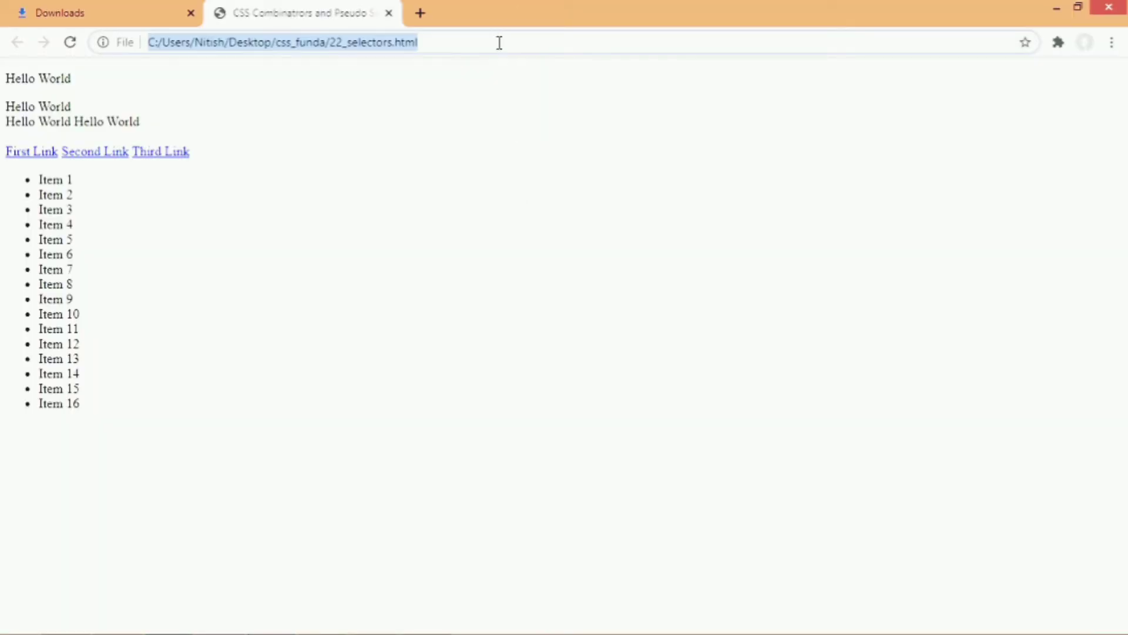
key("Return")
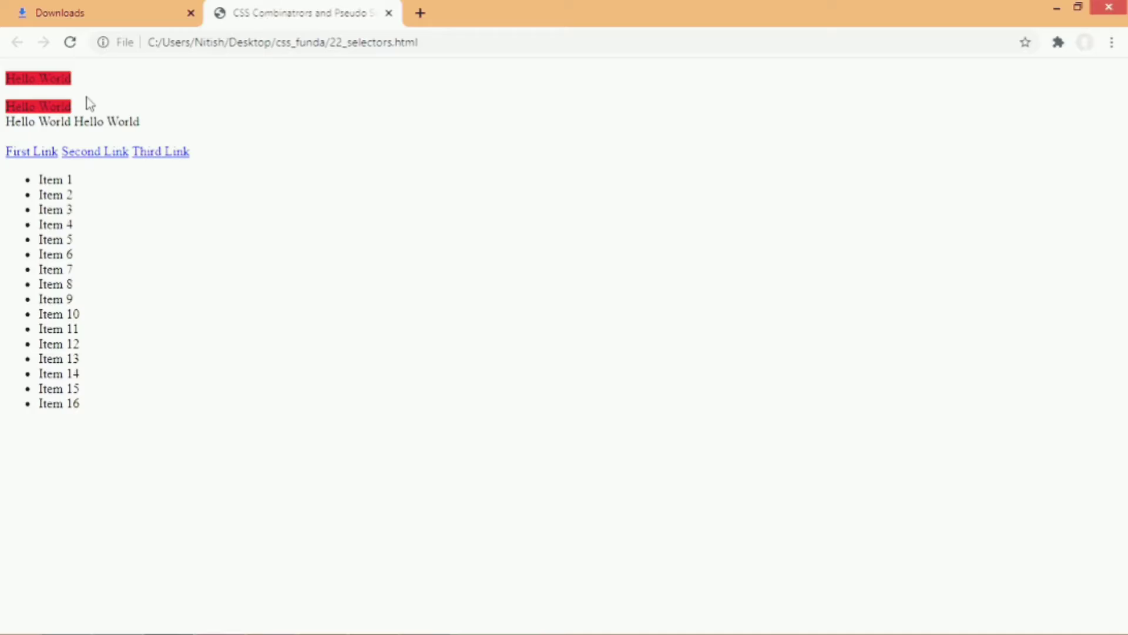
key("alt+Tab")
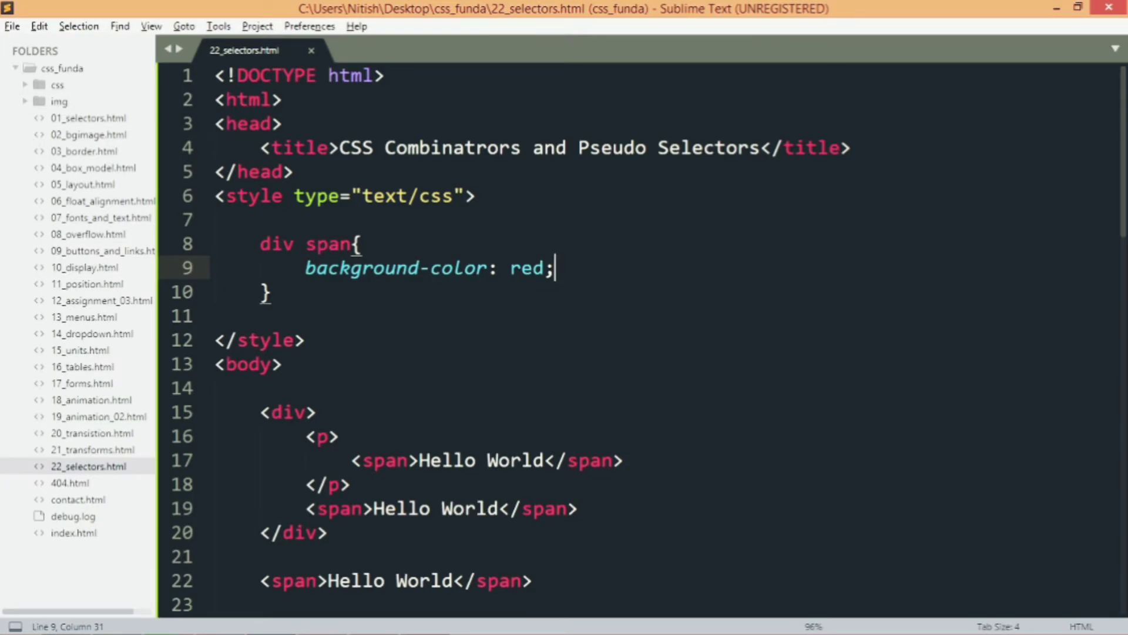
scroll(642, 339, "down", 3)
Compare the span nested in the paragraph with the span directly inside the div.
left_click_drag(351, 246, 632, 265)
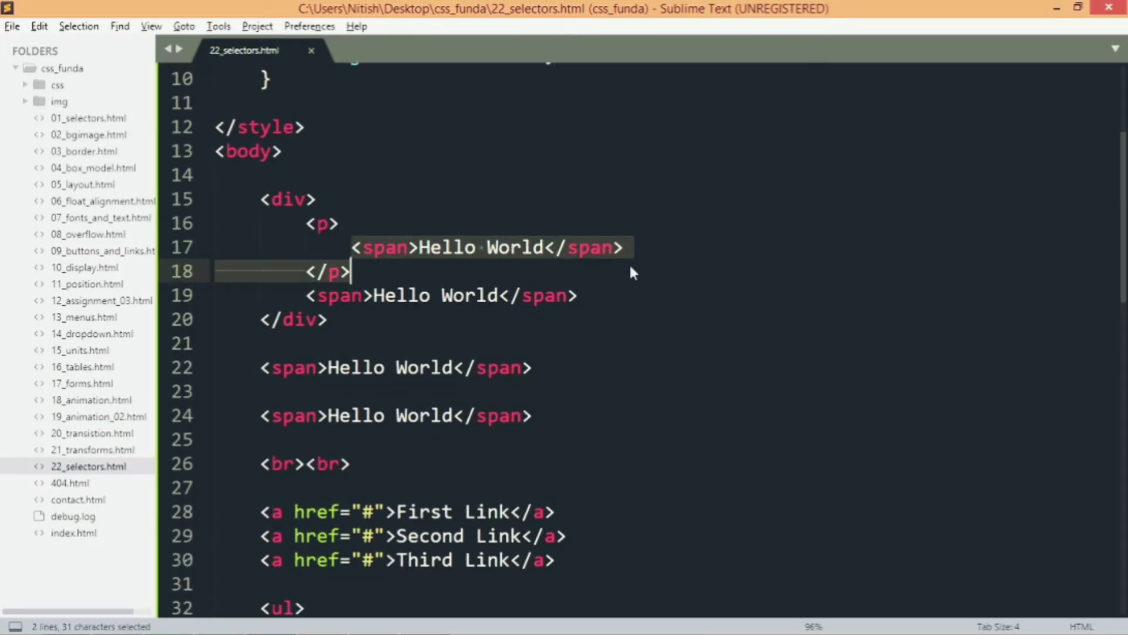
left_click_drag(306, 295, 569, 295)
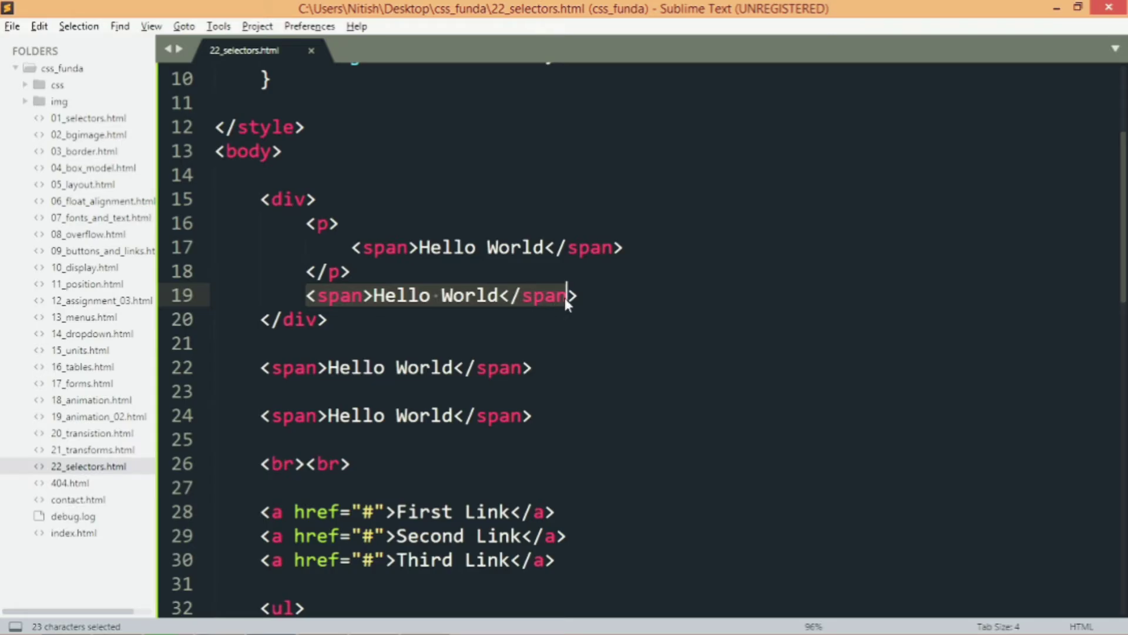
scroll(566, 297, "up", 3)
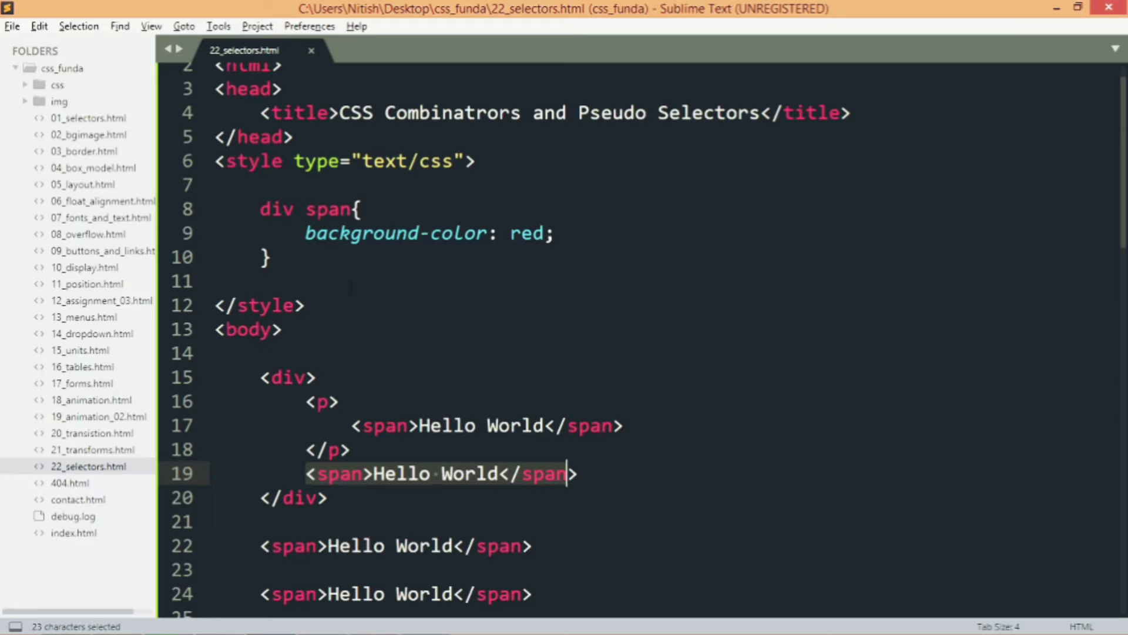
left_click(305, 473)
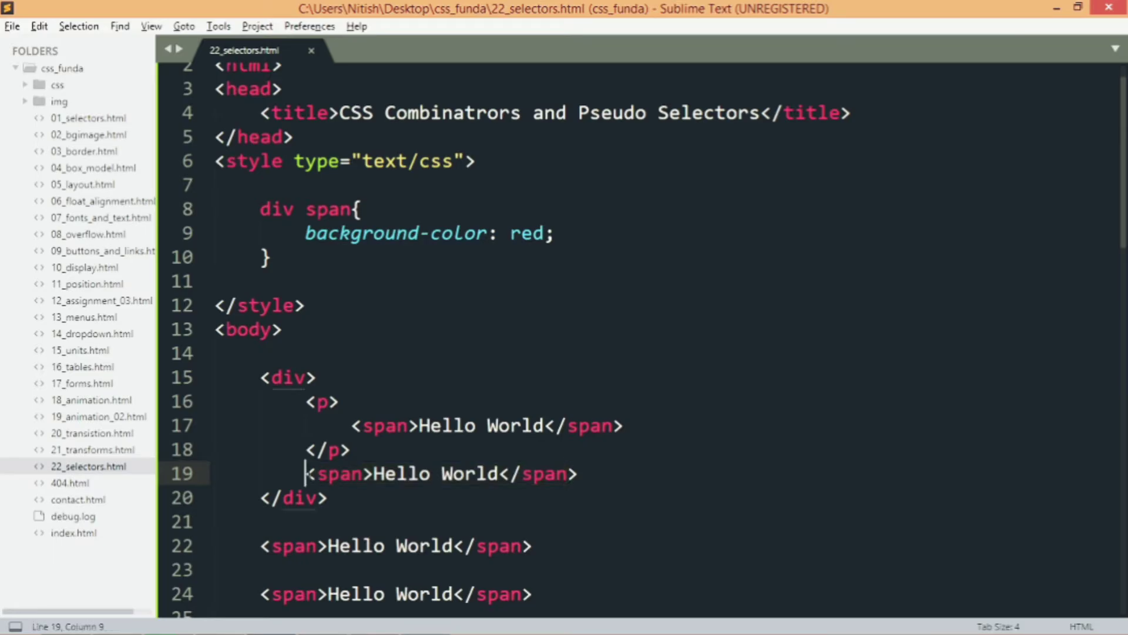
left_click(318, 377)
left_click_drag(261, 497, 494, 473)
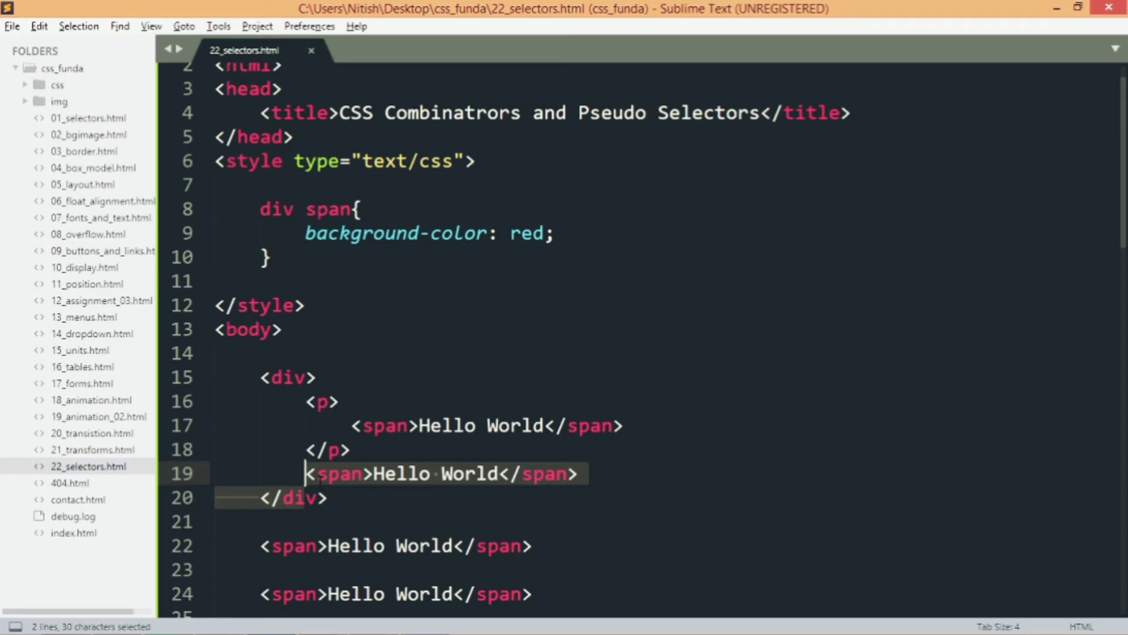
left_click(375, 426)
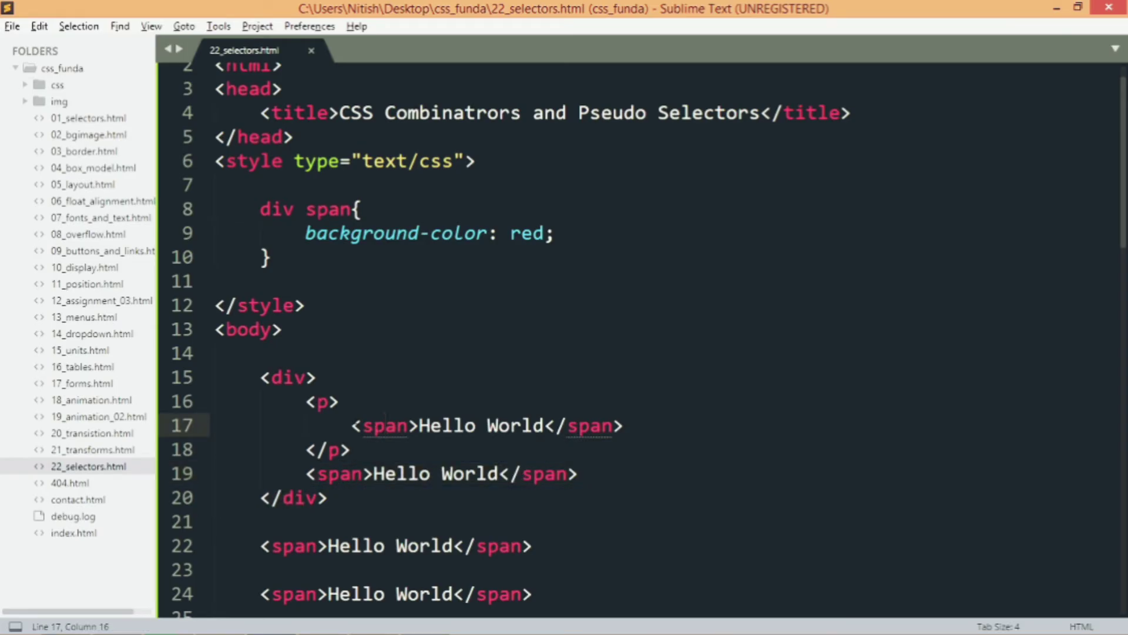
left_click_drag(351, 426, 624, 426)
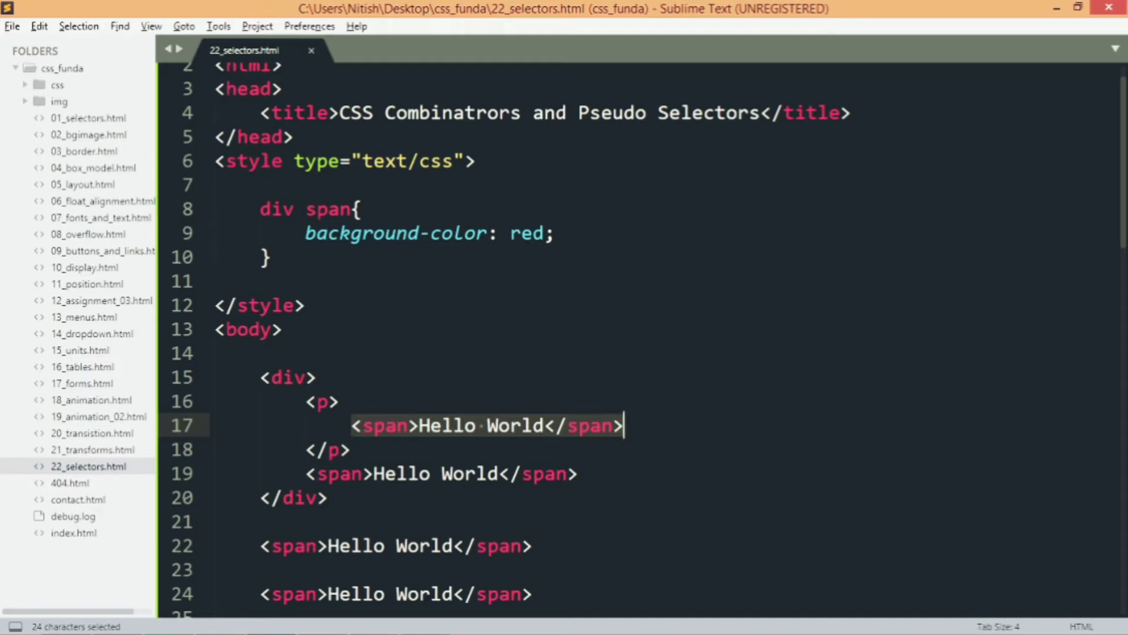
left_click(294, 209)
type(">")
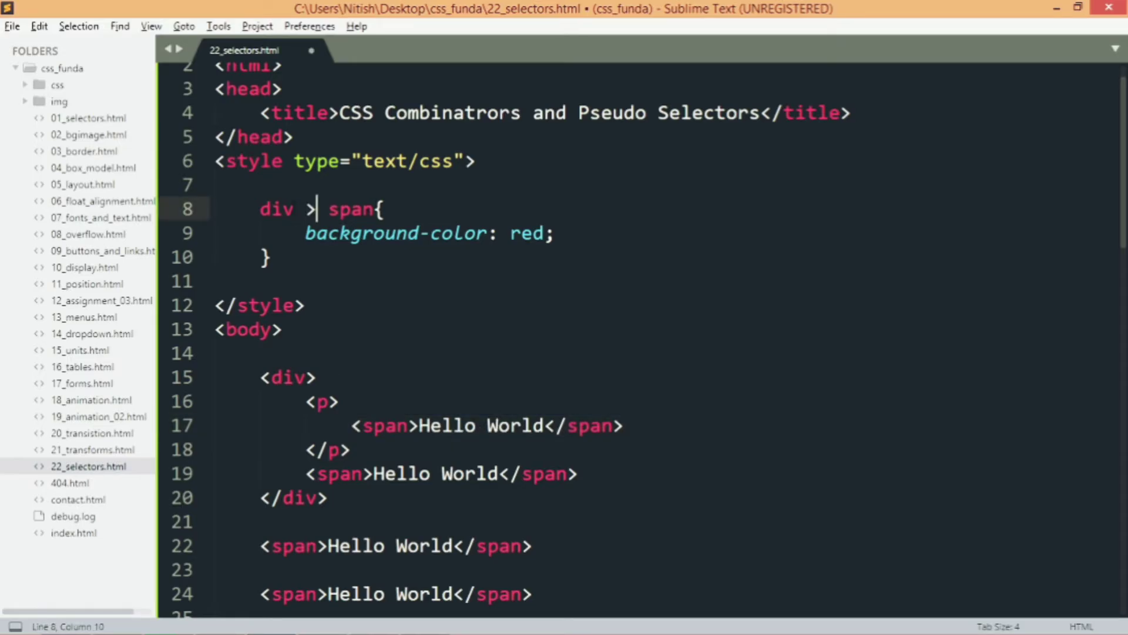
key("ctrl+s")
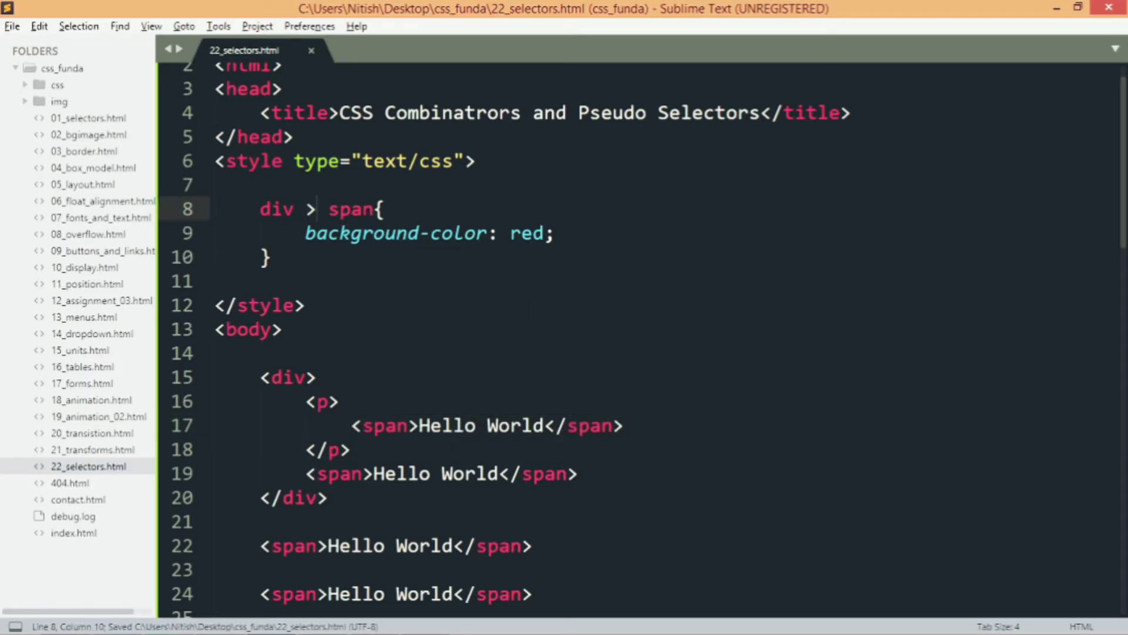
key("alt+Tab")
left_click(434, 46)
key("Return")
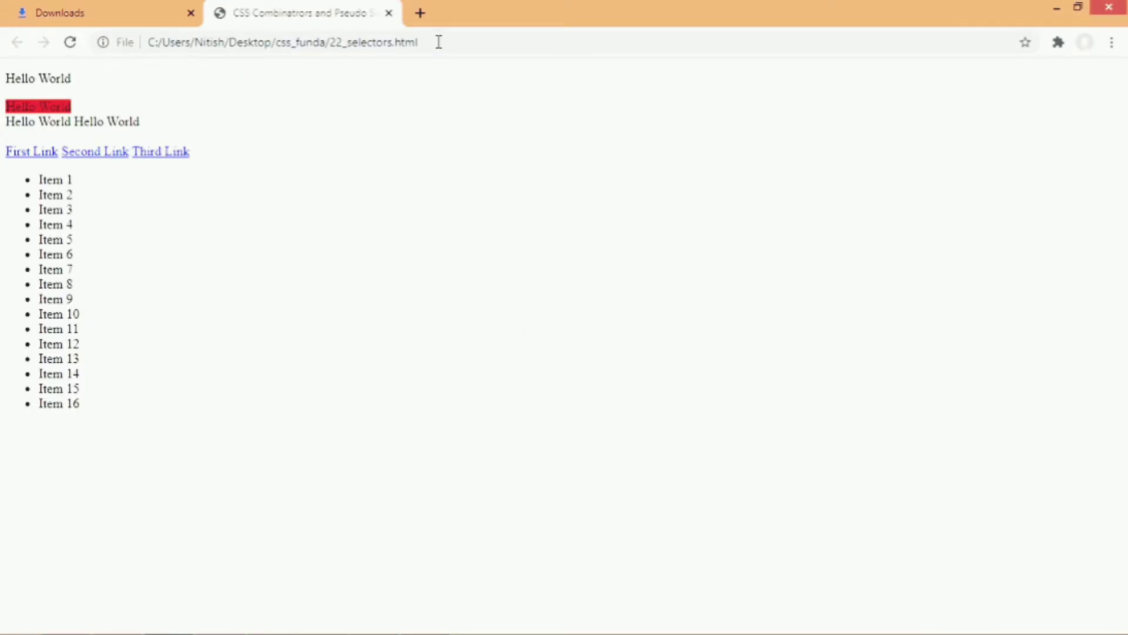
key("alt+Tab")
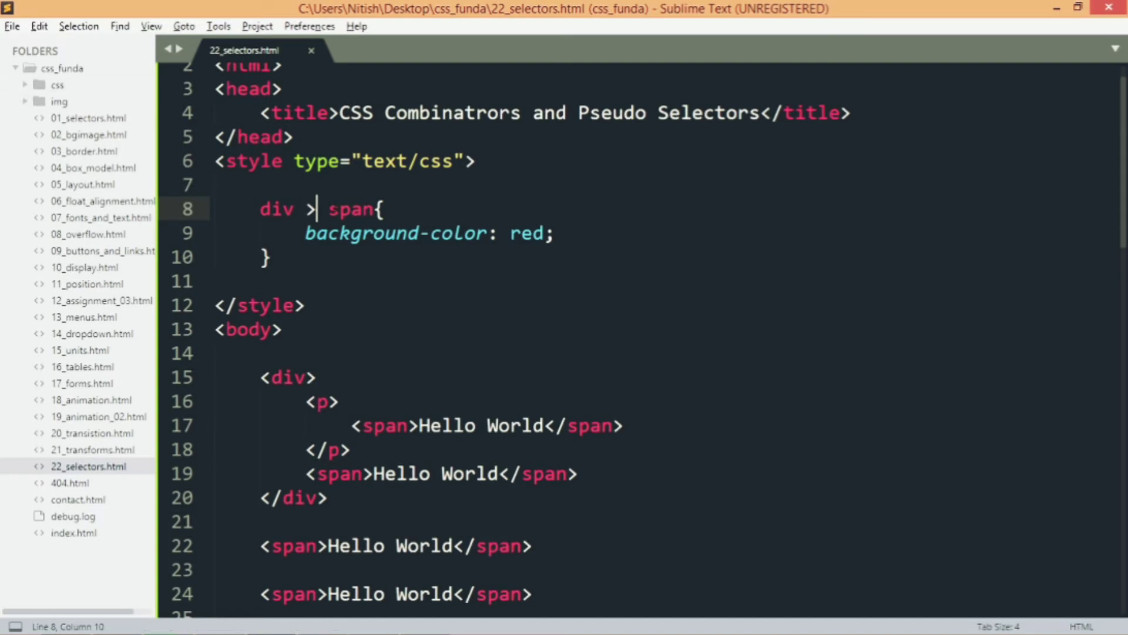
double_click(322, 401)
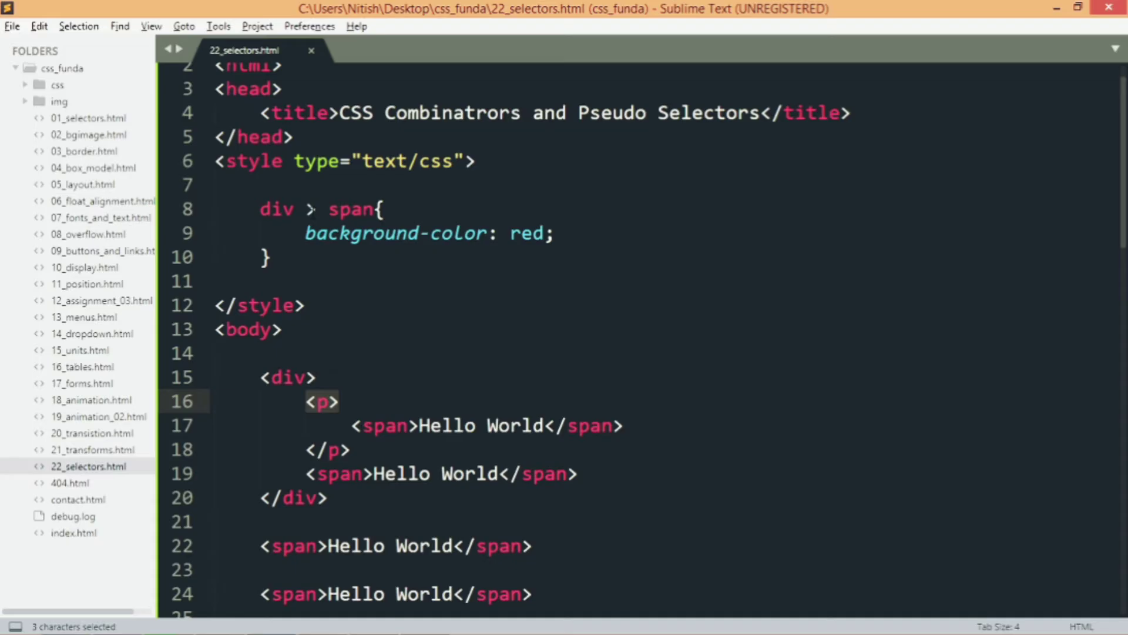
double_click(315, 209)
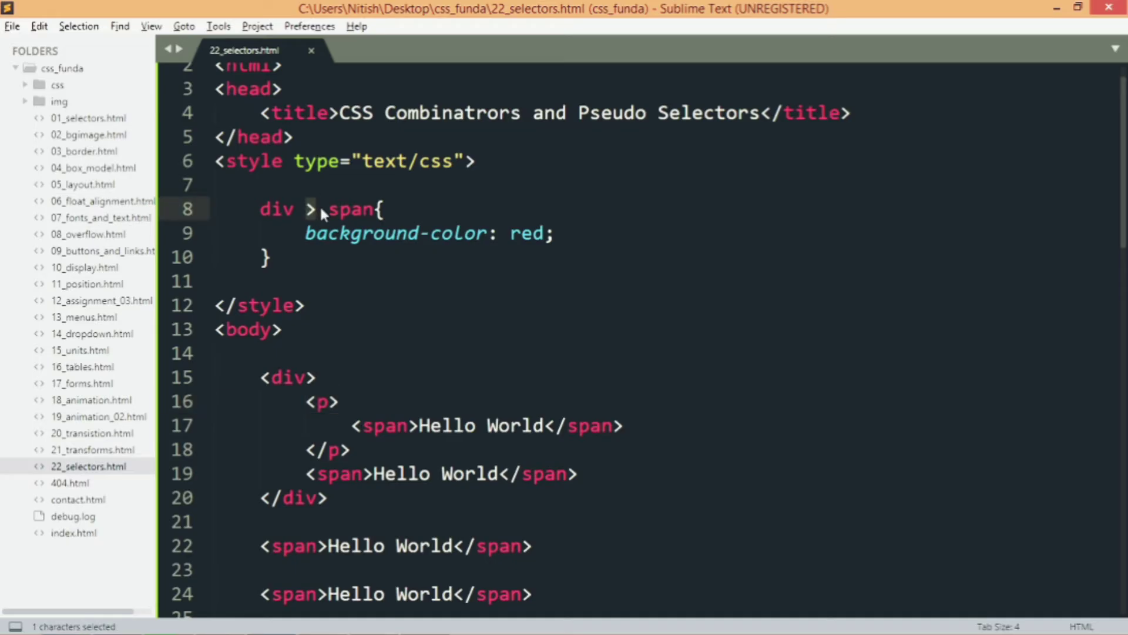
key("Right")
key("alt+Tab")
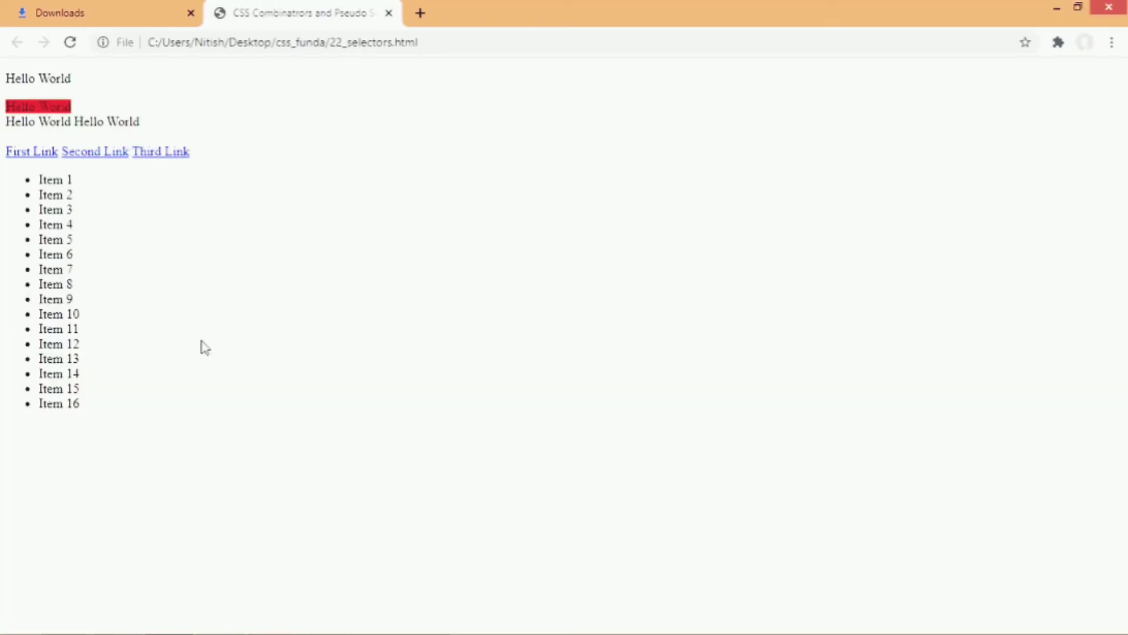
key("alt+Tab")
scroll(642, 335, "down", 3)
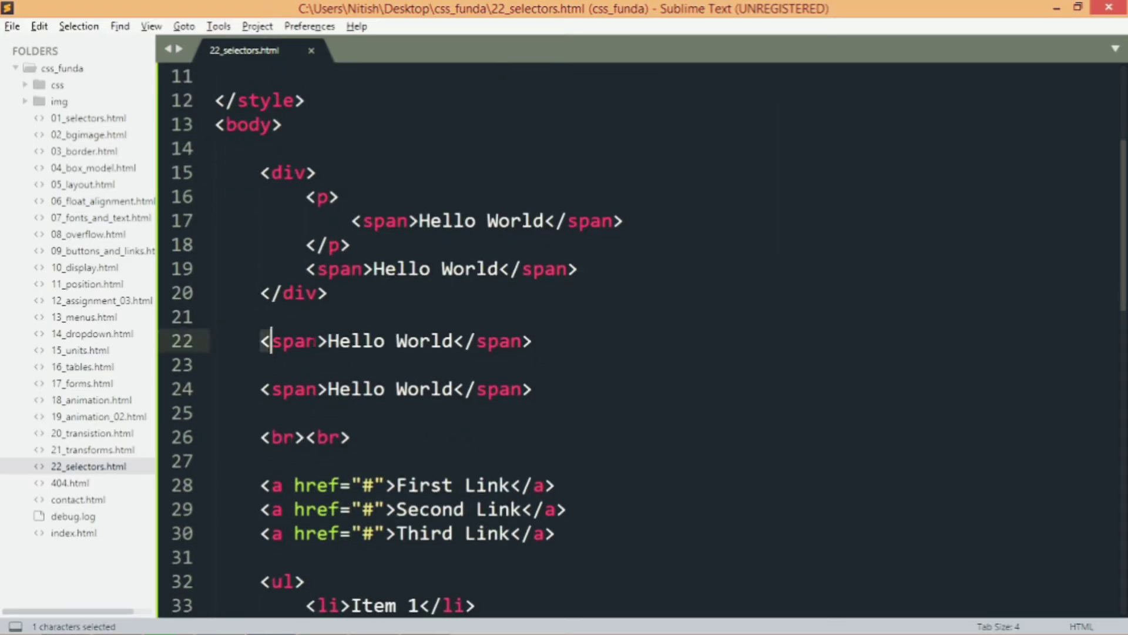
Replace the child combinator on line 8 with ~ to make div ~ span, and save.
left_click_drag(262, 341, 533, 344)
mouse_move(262, 388)
left_mouse_down()
mouse_move(553, 402)
mouse_move(214, 412)
left_mouse_up()
scroll(214, 412, "up", 3)
scroll(642, 342, "up", 1)
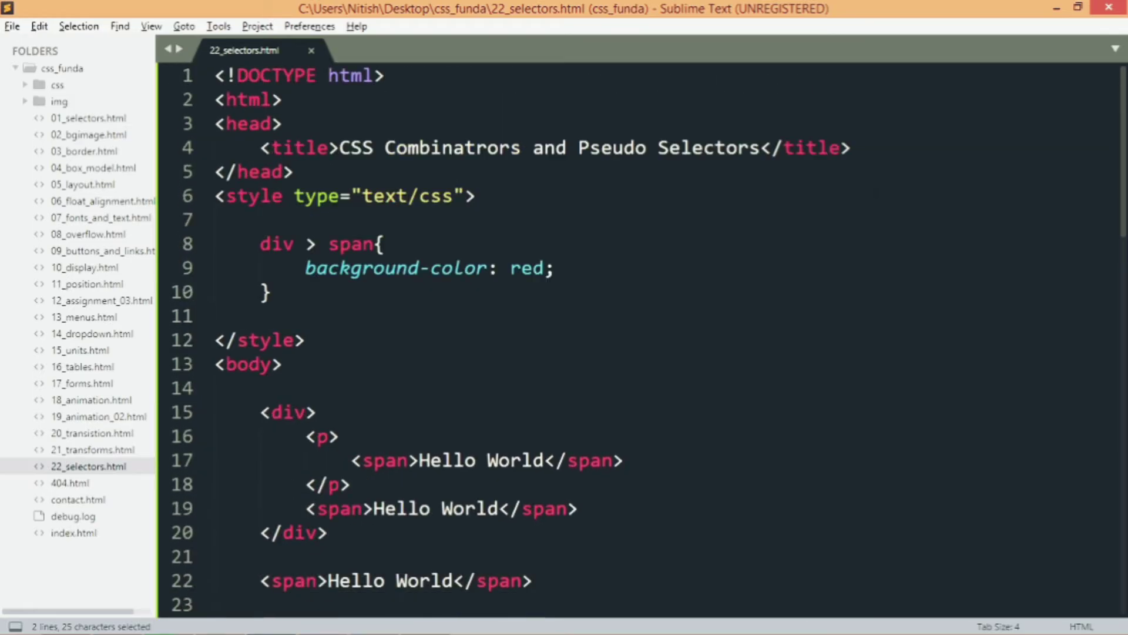
left_click(317, 244)
key("BackSpace")
type("~")
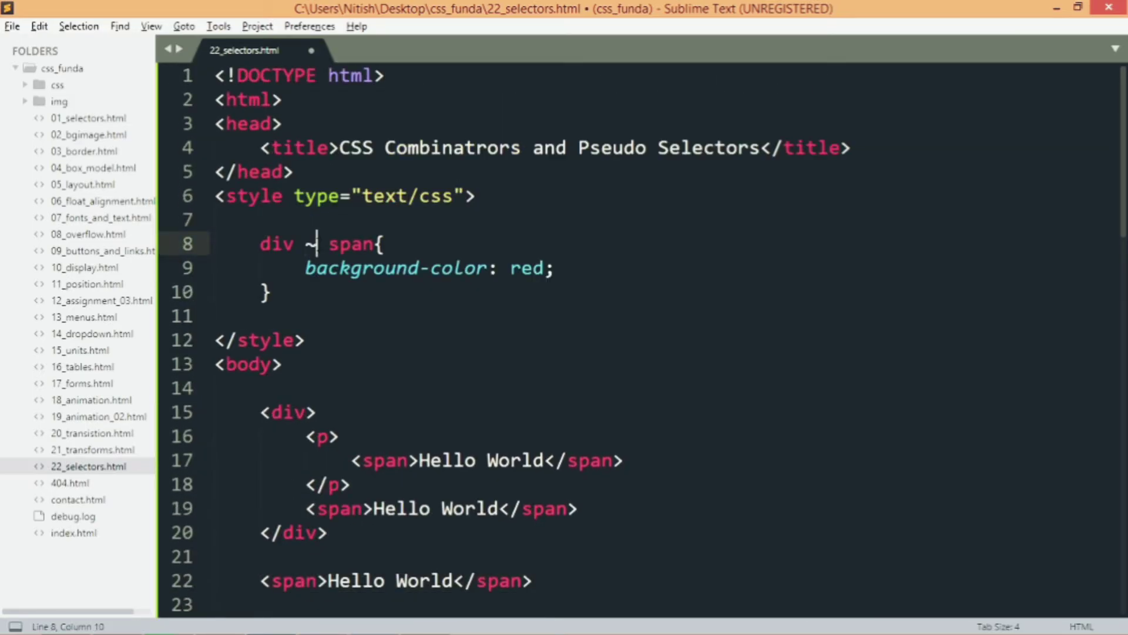
key("shift+Left")
key("ctrl+s")
Reload Chrome to see both spans after the div turn red, then mark them in the source.
key("alt+Tab")
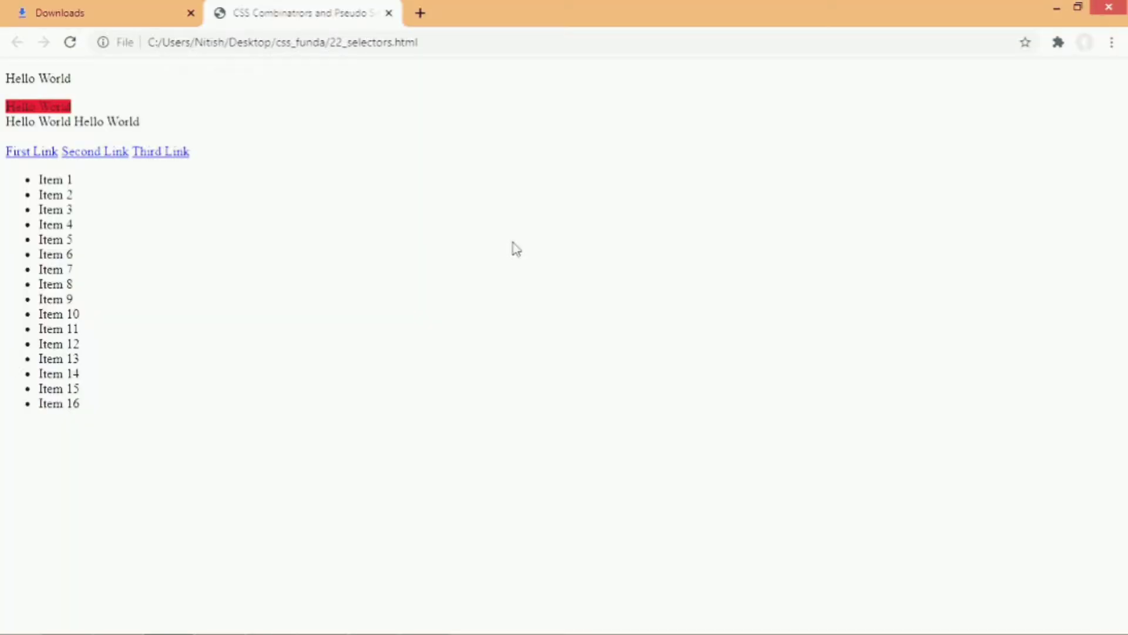
left_click(444, 44)
key("Return")
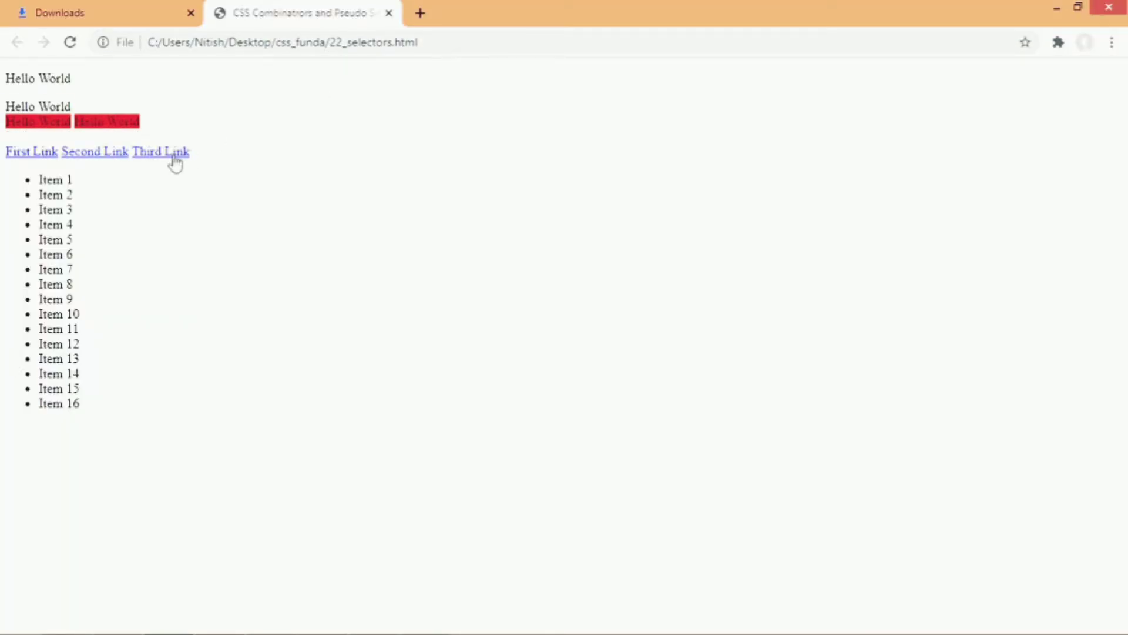
key("alt+Tab")
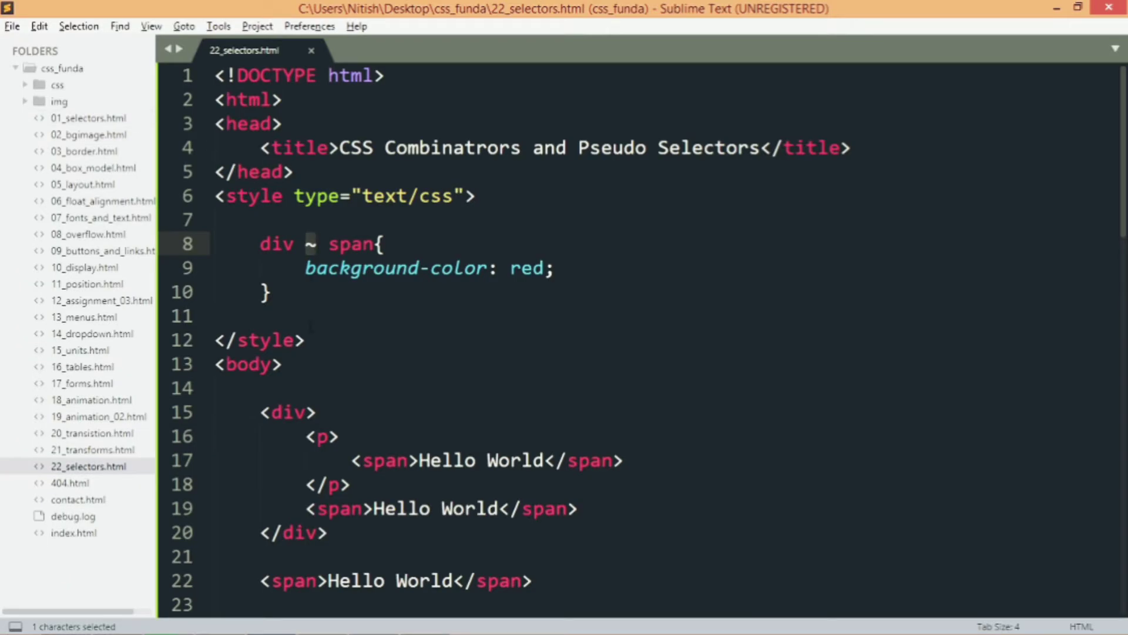
scroll(642, 339, "down", 5)
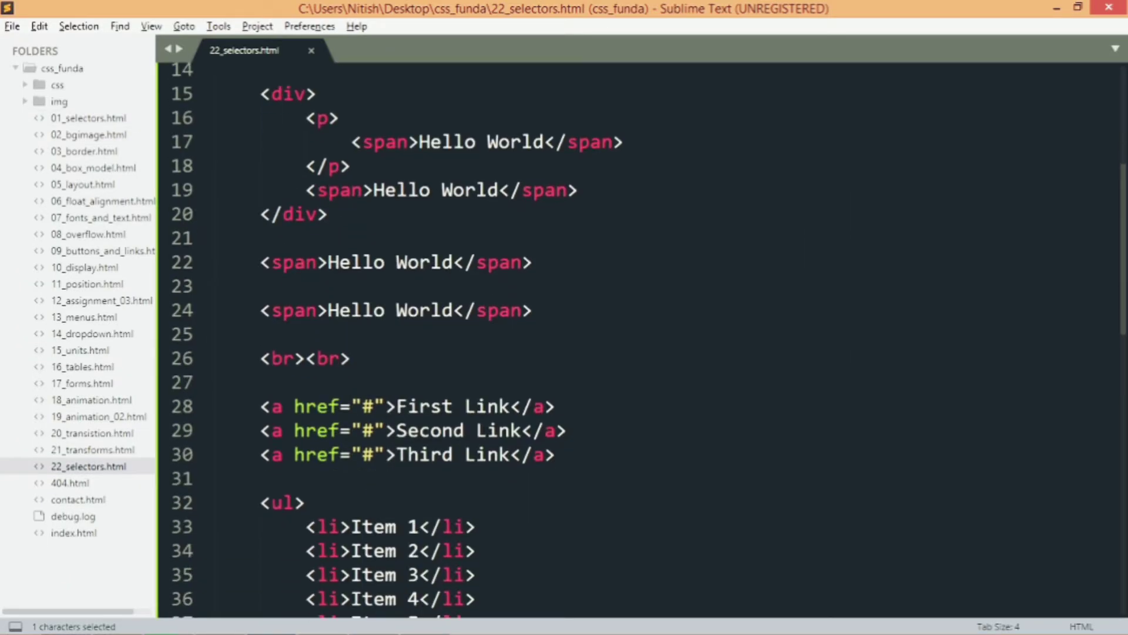
left_click_drag(269, 261, 565, 327)
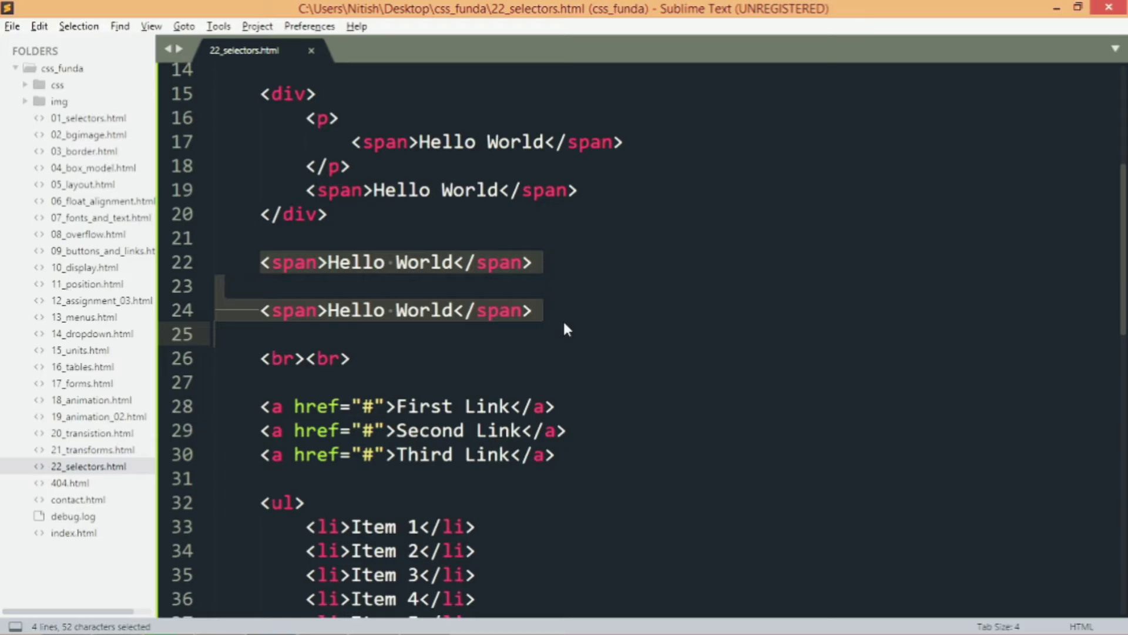
scroll(565, 328, "up", 4)
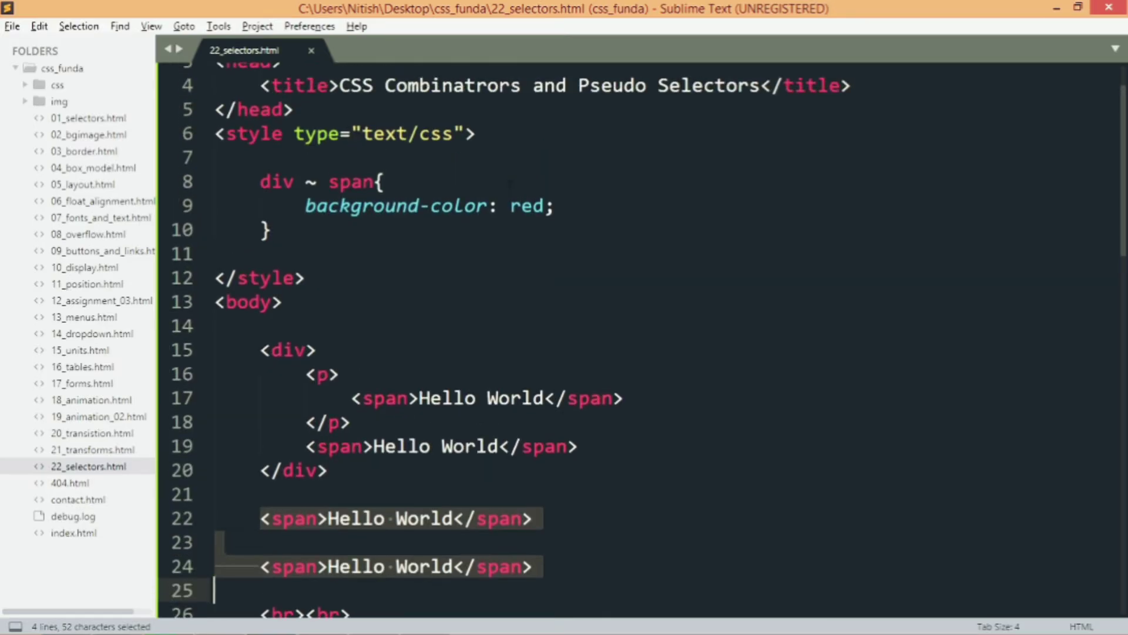
Change line 8 to div + span, save, and reload Chrome to confirm the result.
left_click(318, 182)
key("BackSpace")
type("+")
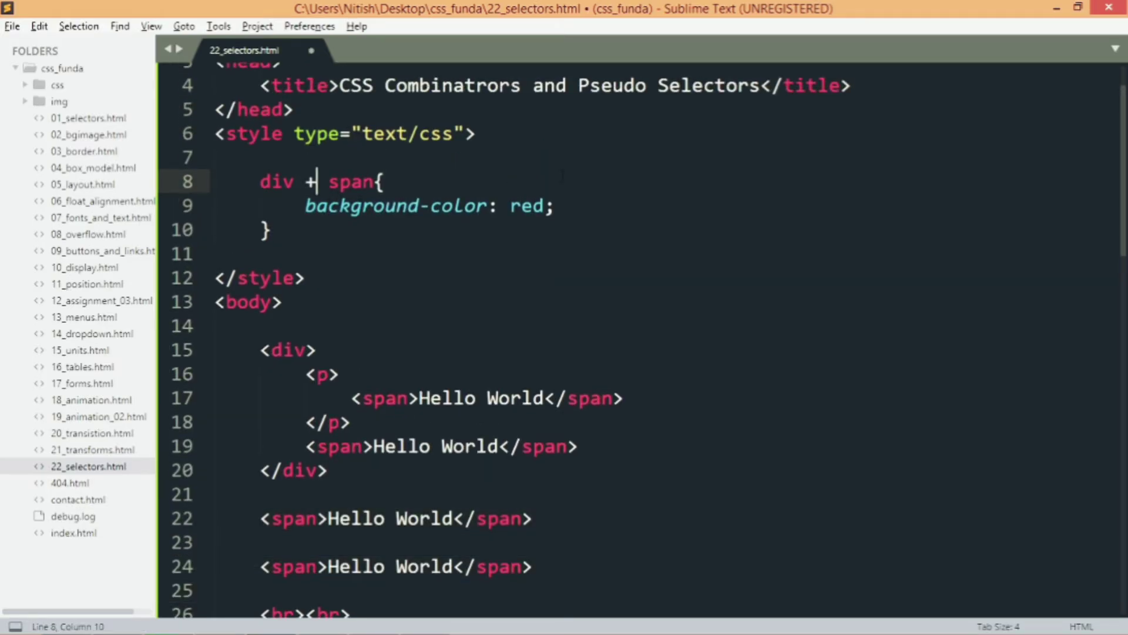
key("ctrl+s")
key("alt+Tab")
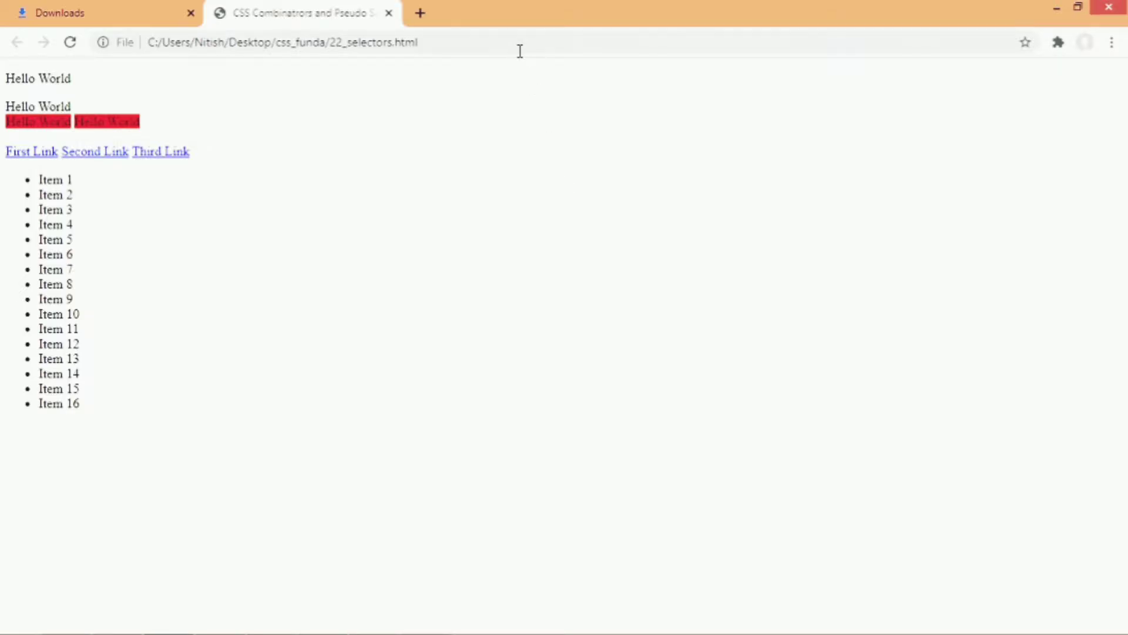
key("ctrl+r")
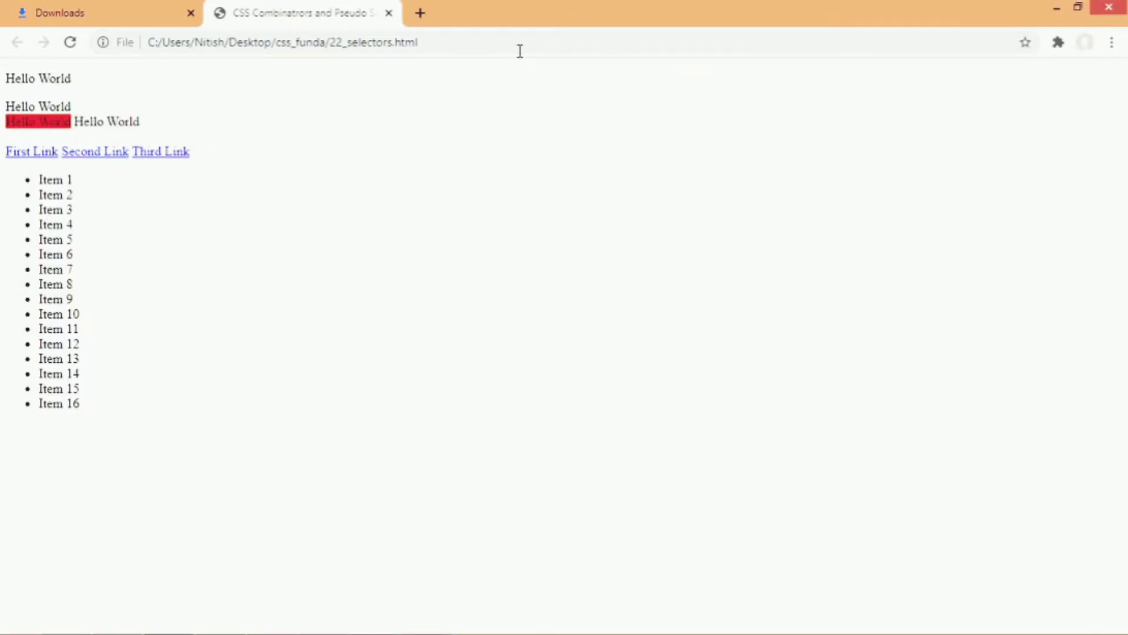
key("alt+Tab")
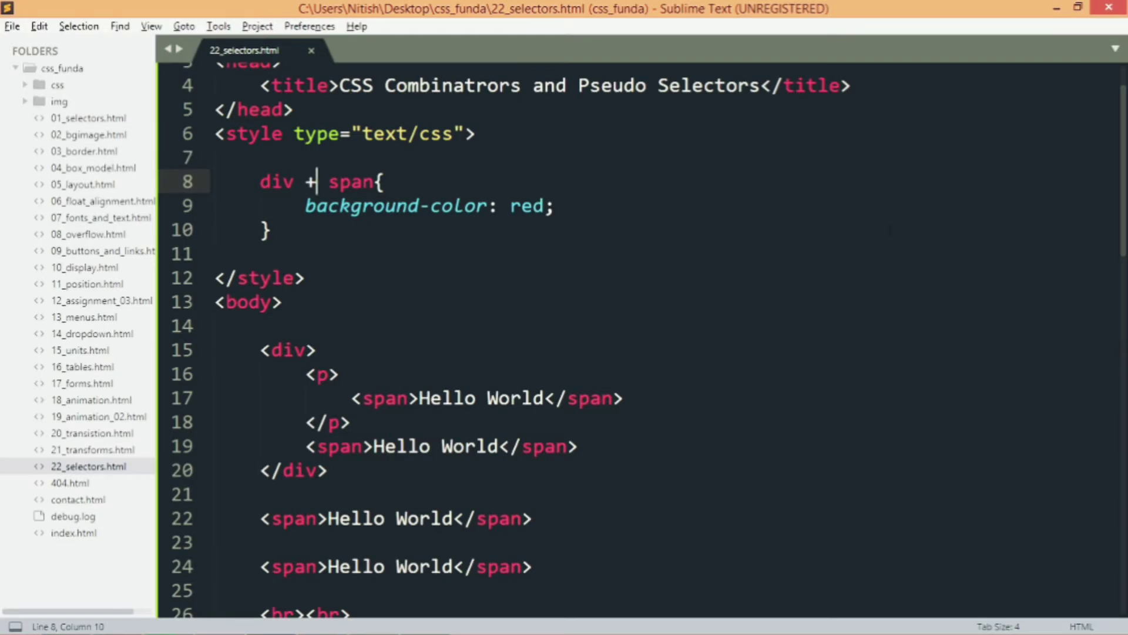
scroll(642, 341, "down", 4)
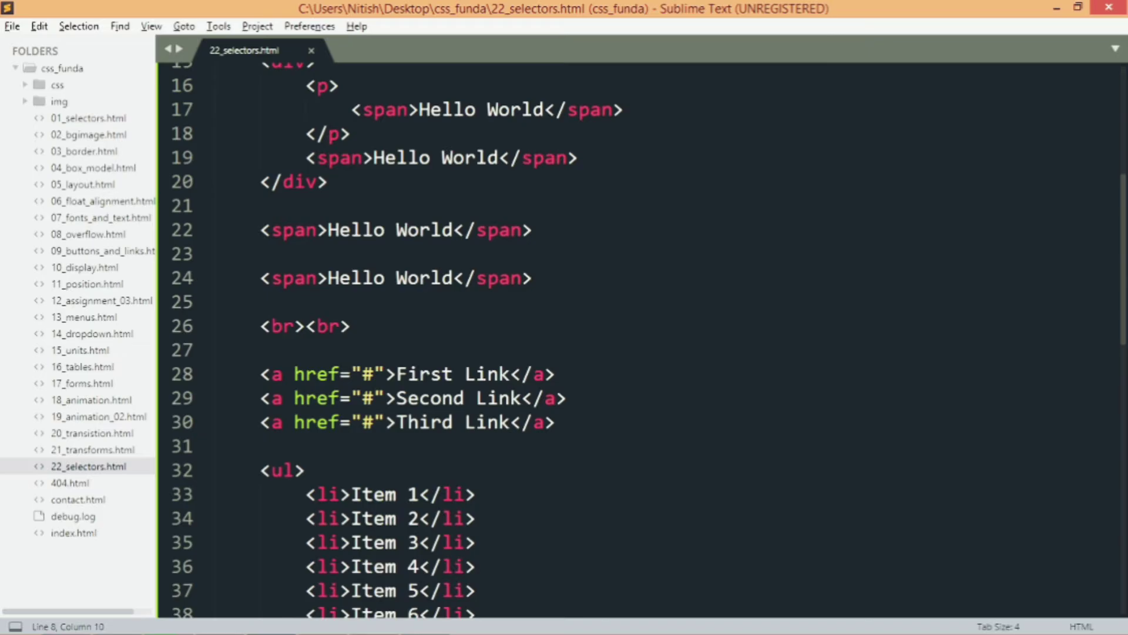
Add target="_blank" to the First Link tag and save.
left_click(386, 375)
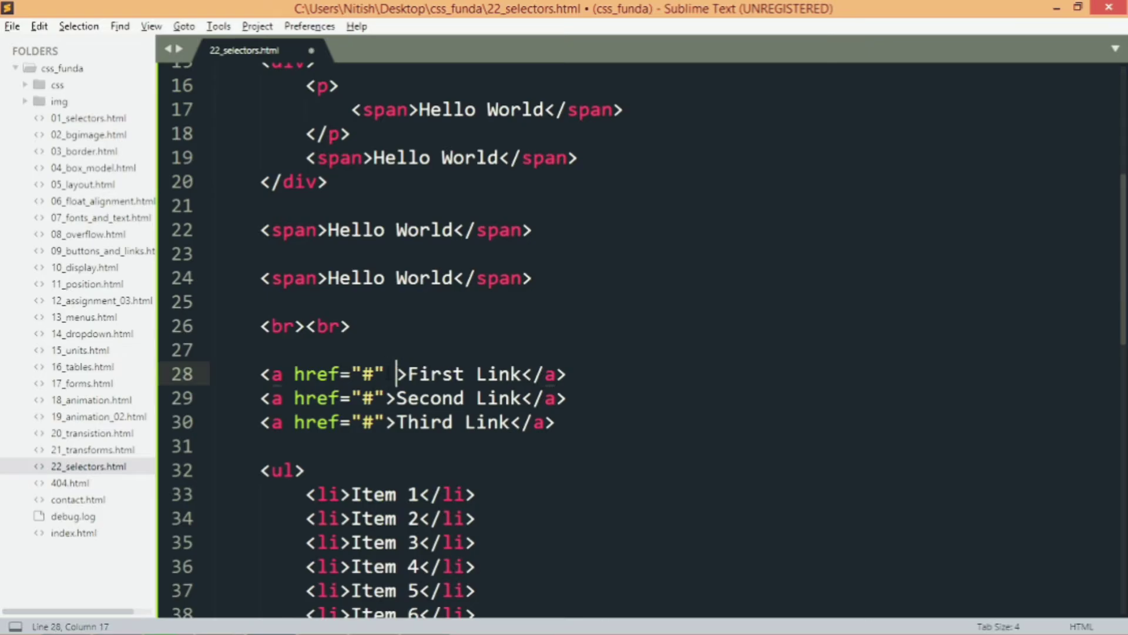
type("ta")
key("Return")
type("_")
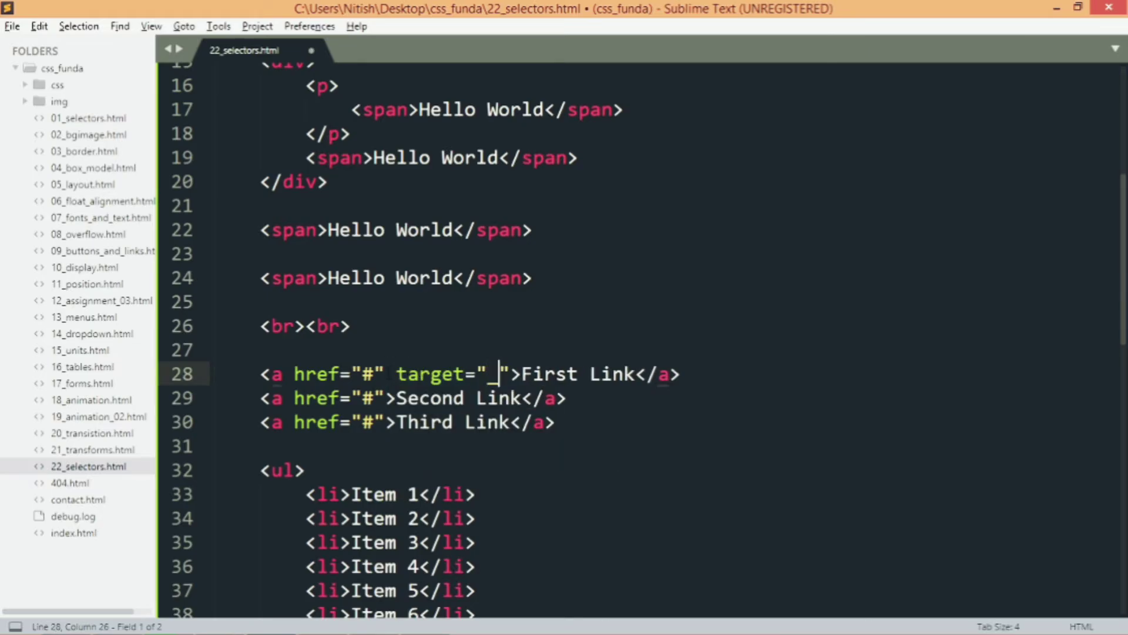
type("blac")
key("BackSpace")
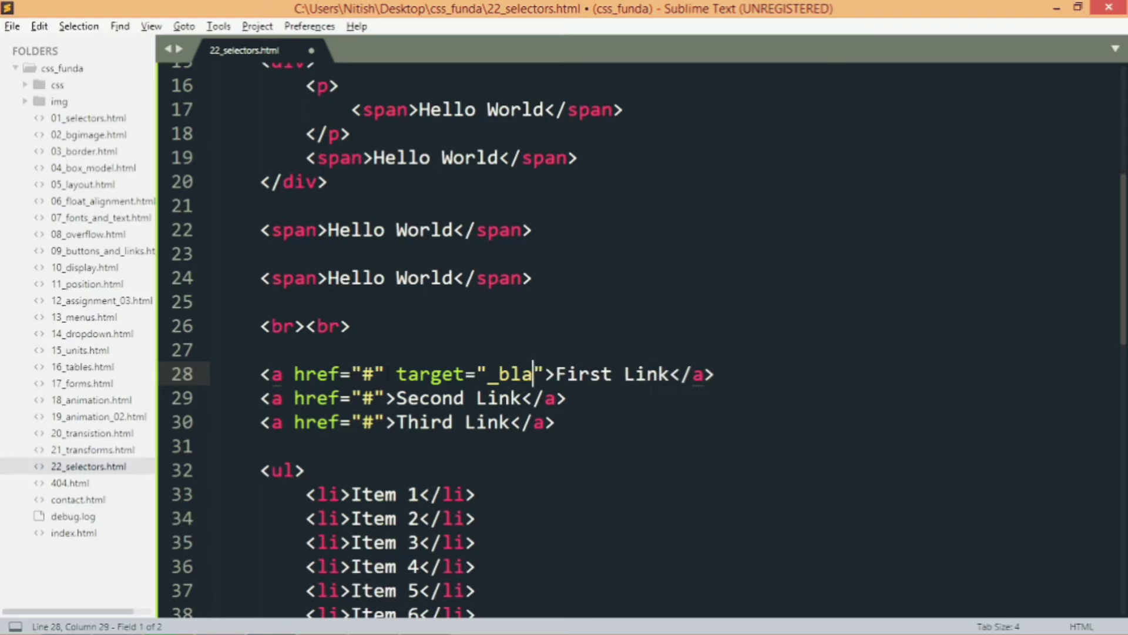
type("nk")
key("ctrl+s")
Add an a rule with background-color yellow below the span rule and save.
key("Up")
key("Up")
key("Up")
key("Up")
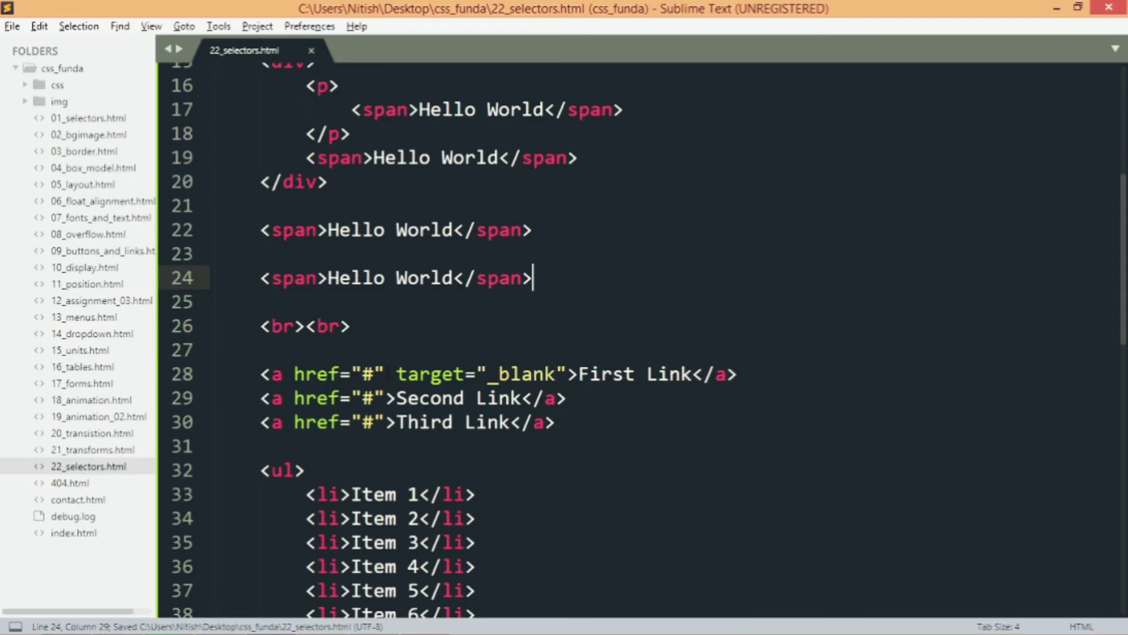
key("Up")
key("Up")
key("Up")
key("Up")
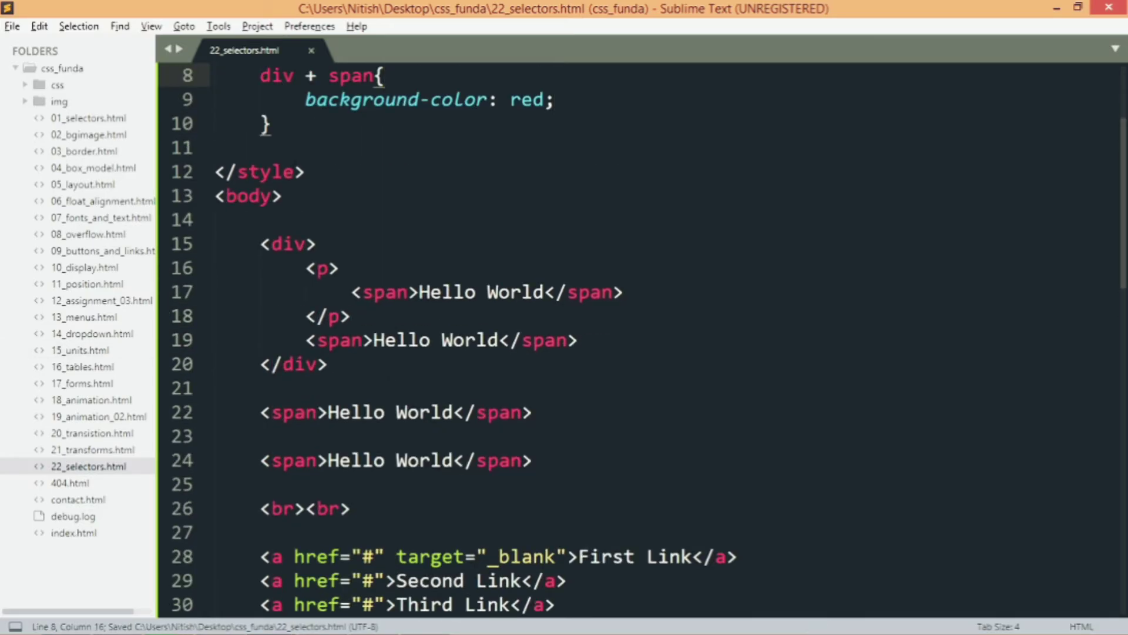
key("Down")
key("Down")
key("Return")
key("Return")
type("a{")
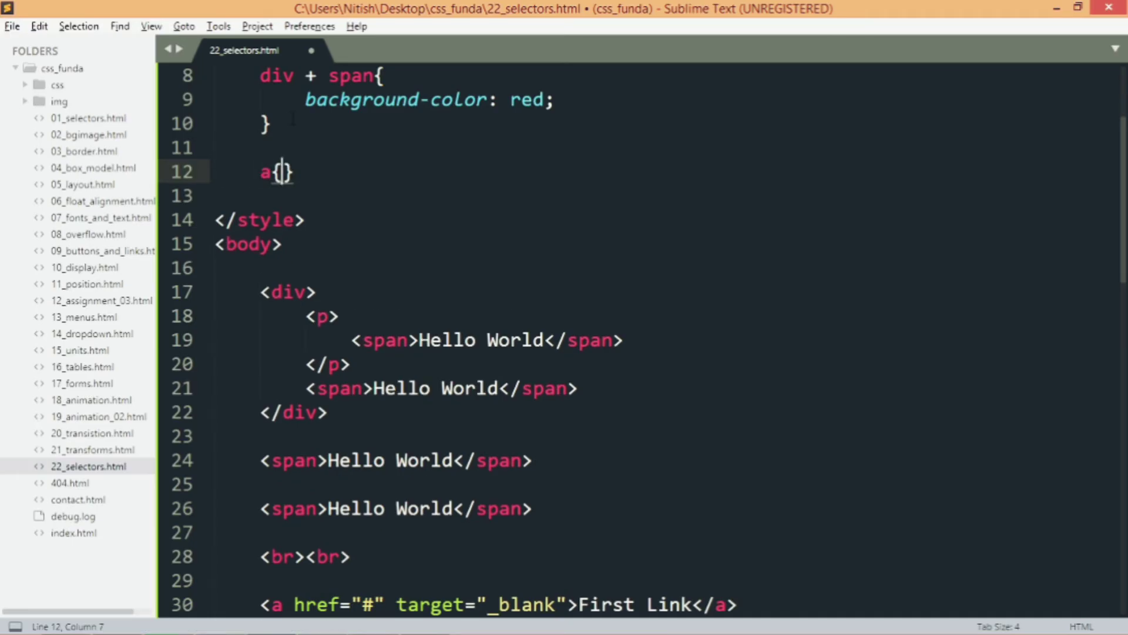
key("Return")
type("back")
key("Return")
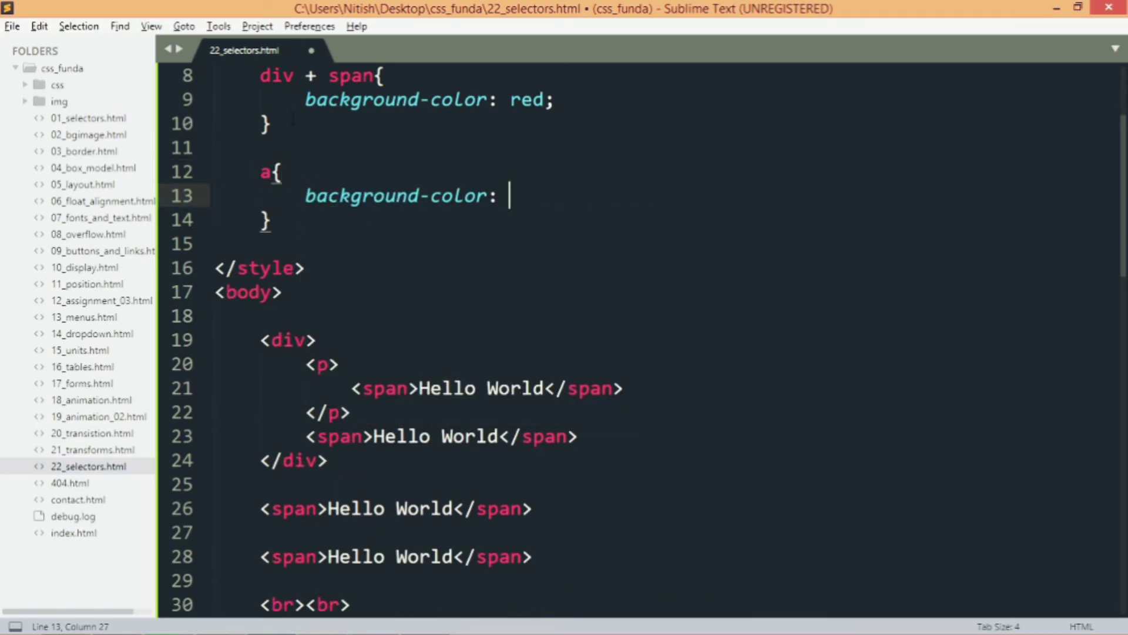
type("yellow;")
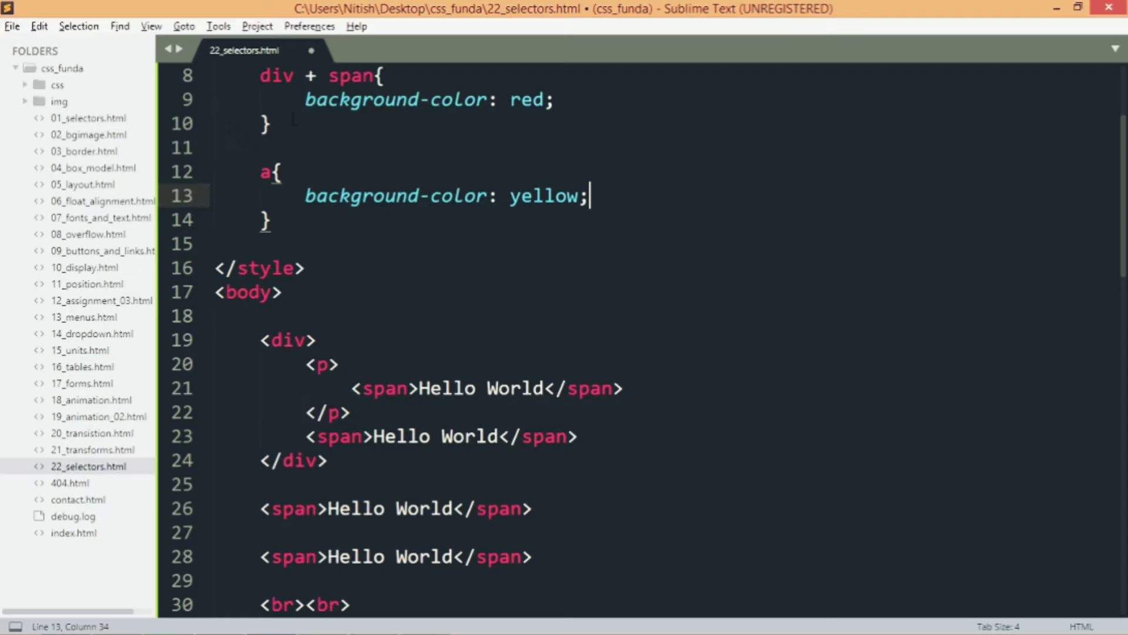
key("ctrl+s")
Reload Chrome to see all three links highlighted yellow.
key("alt+Tab")
left_click(435, 41)
key("Return")
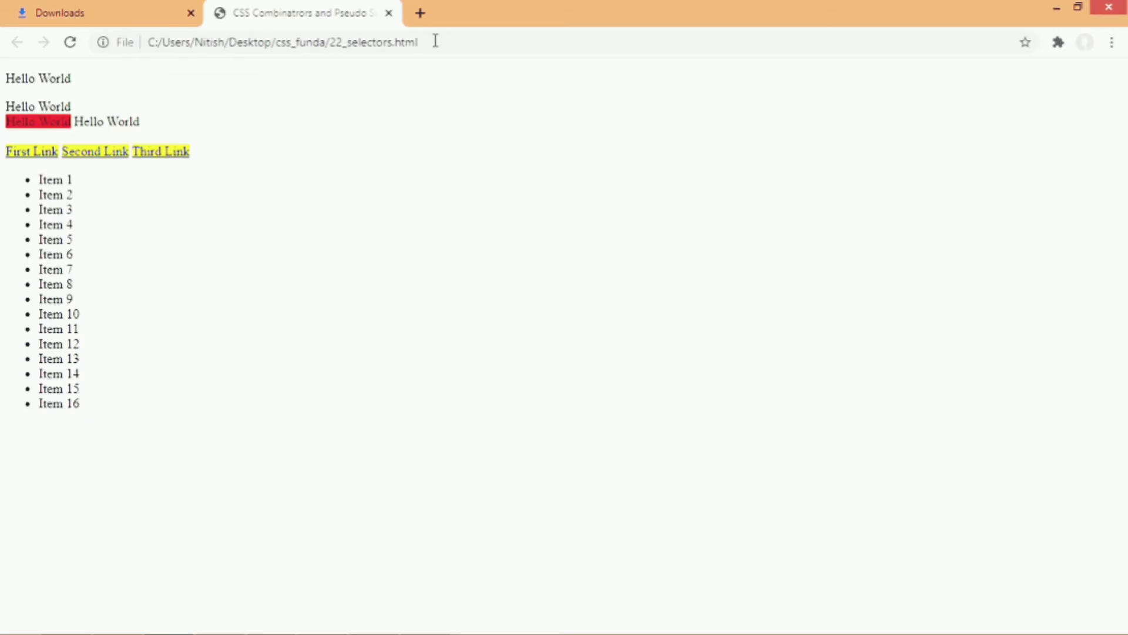
key("alt+Tab")
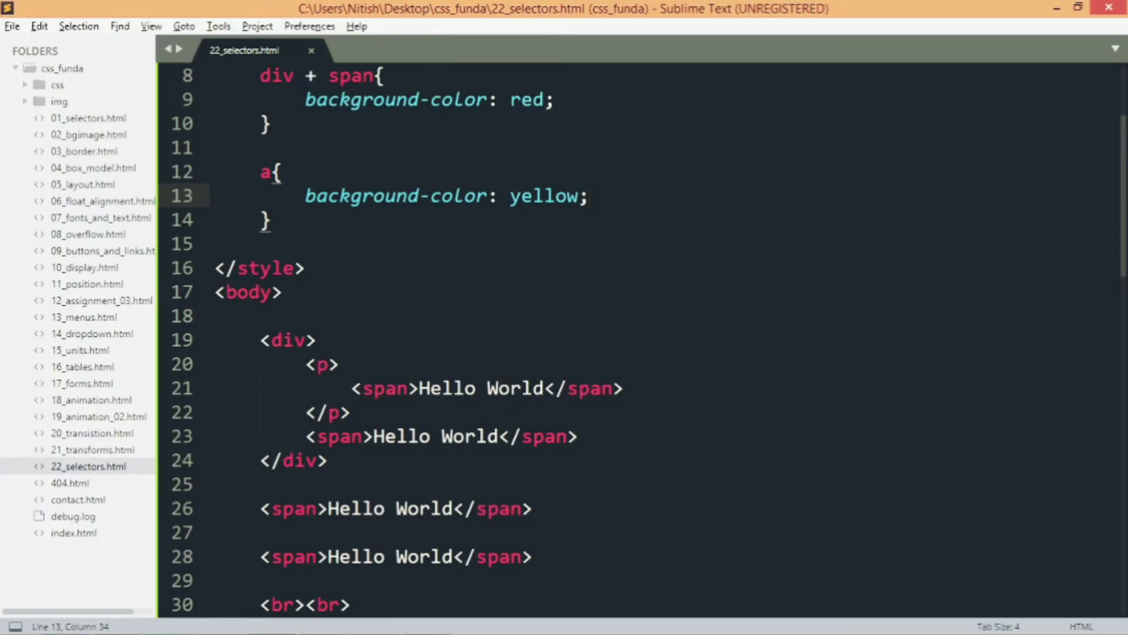
Change the line 12 selector to a[target], save, and reload to see only First Link yellow.
key("Up")
key("Left")
type("[rt")
key("BackSpace")
key("BackSpace")
type("tanger")
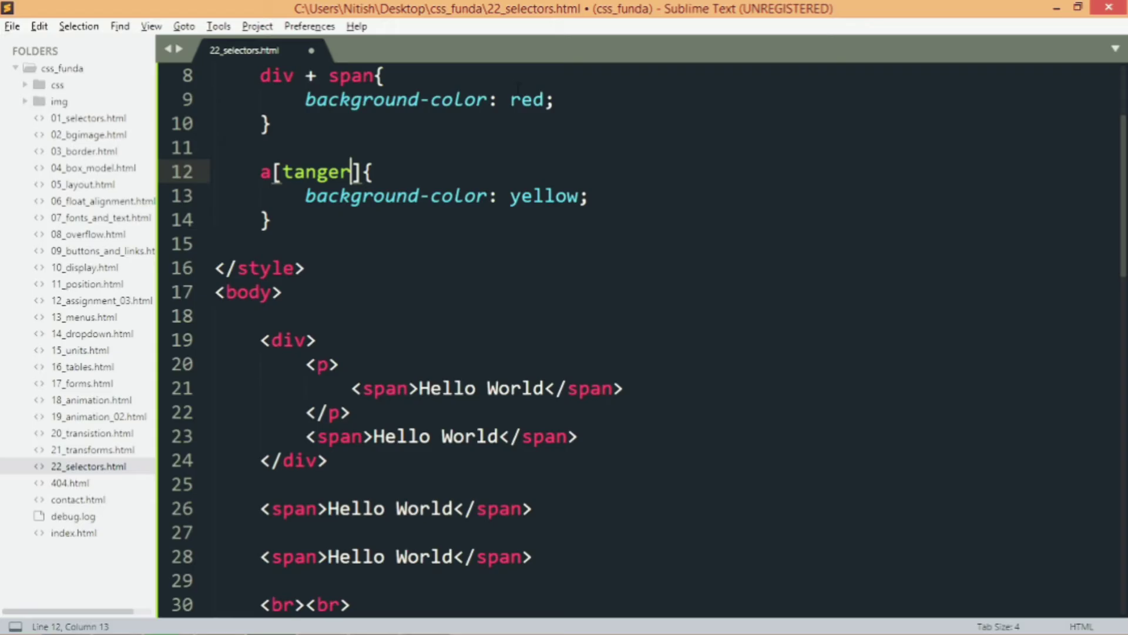
key("BackSpace")
key("BackSpace")
key("BackSpace")
type("rg")
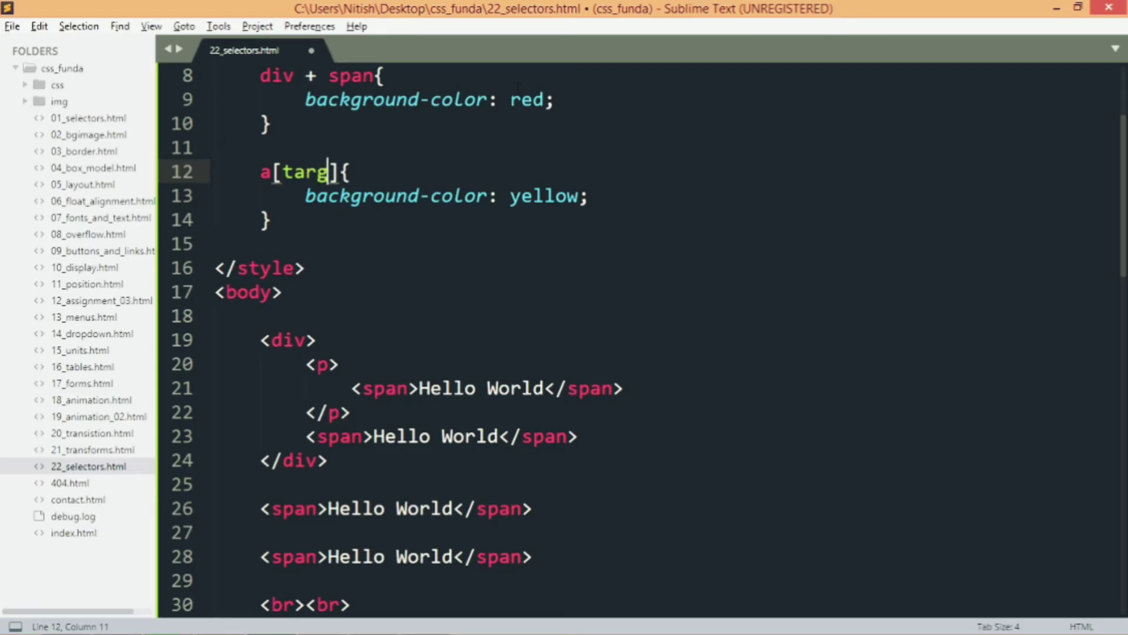
type("et")
key("ctrl+s")
key("alt+Tab")
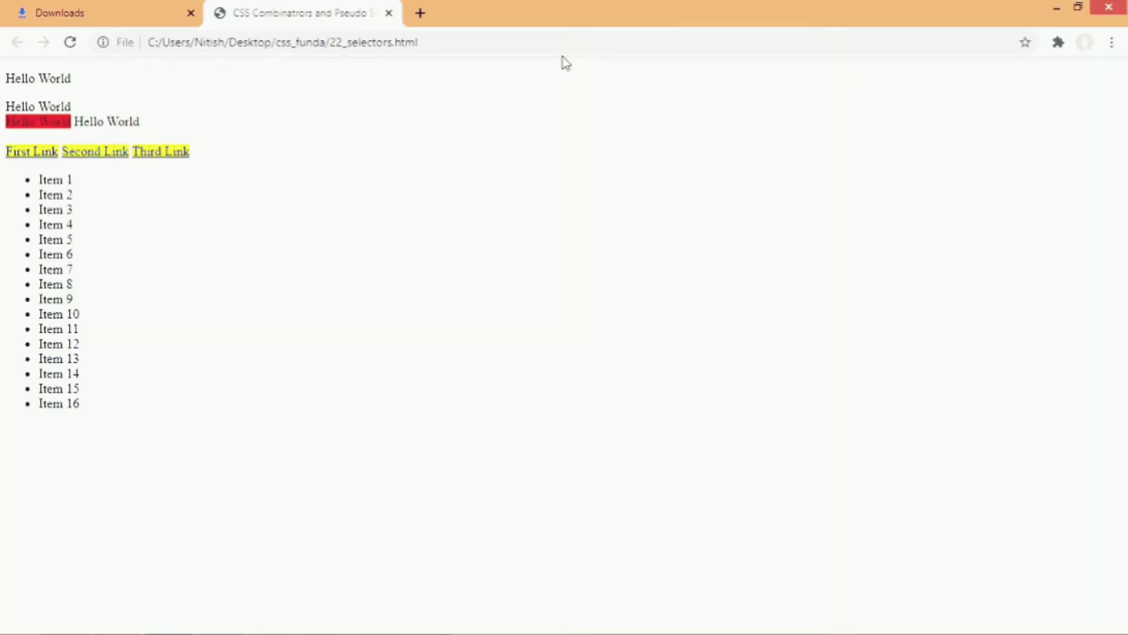
left_click(554, 44)
key("Return")
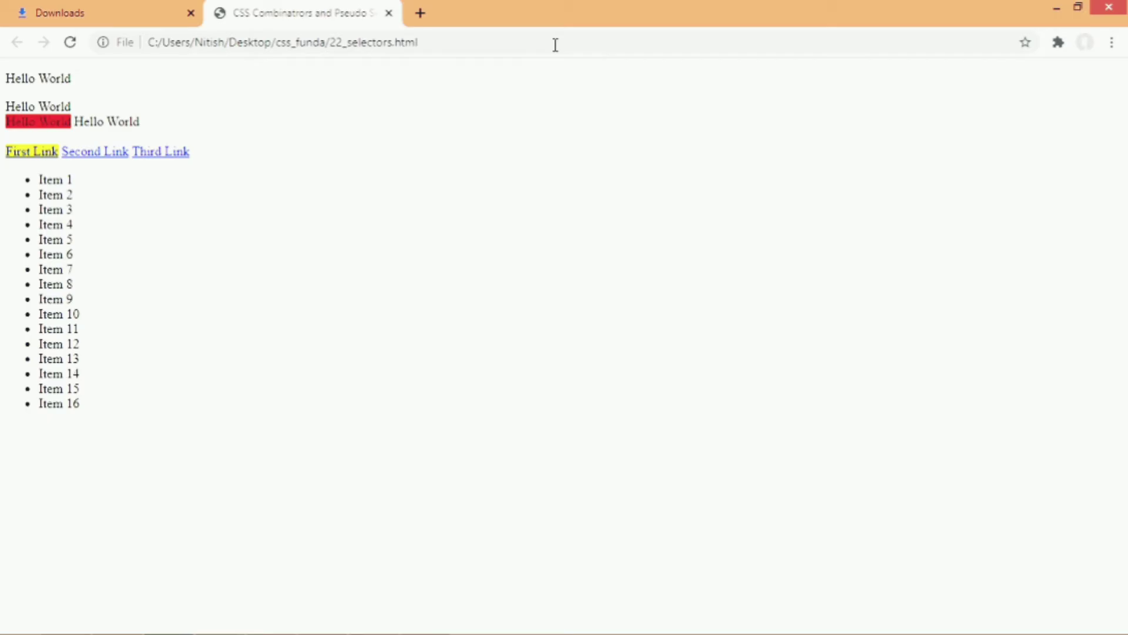
key("alt+Tab")
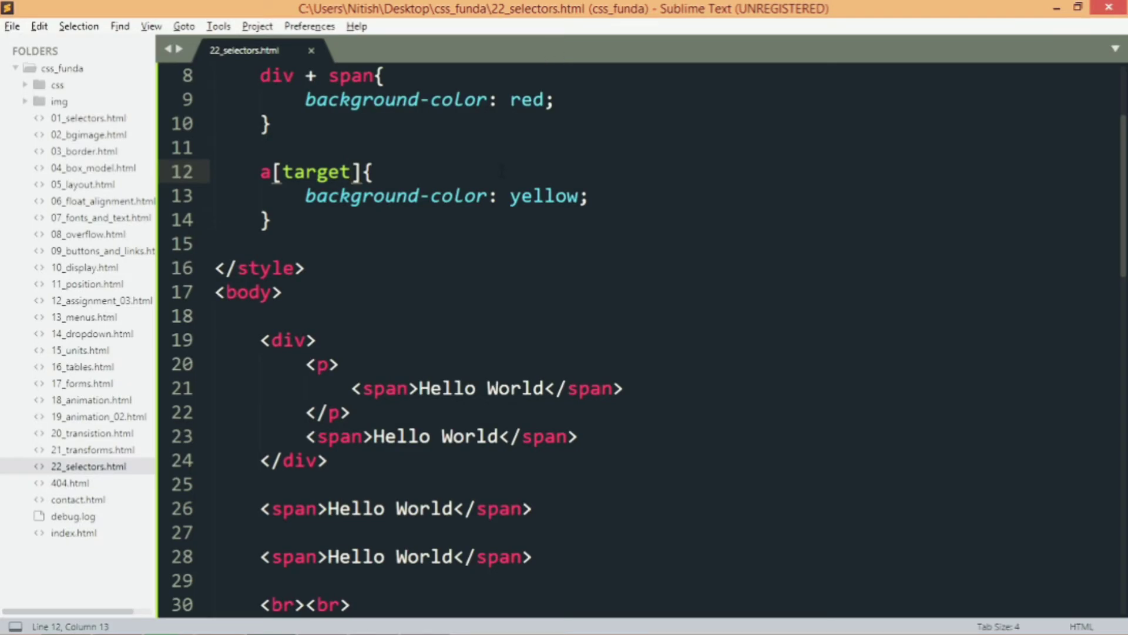
scroll(1125, 303, "down", 2)
scroll(1126, 302, "down", 2)
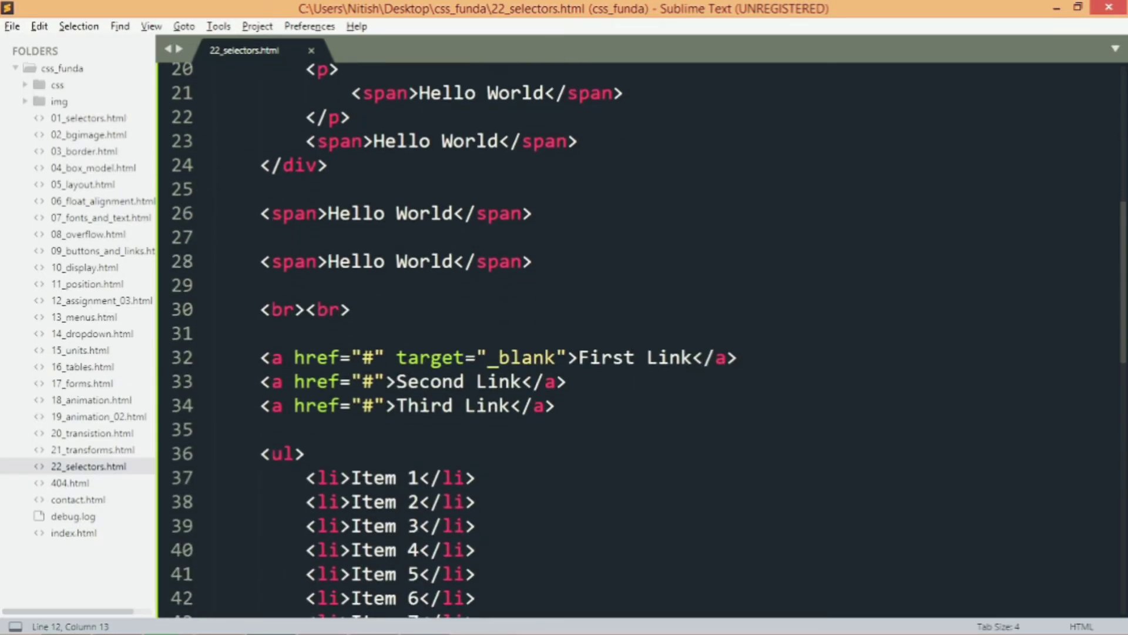
Add target="_self" to the Second Link tag and save.
left_click(386, 381)
type("ta")
key("Tab")
type("_sle")
key("BackSpace")
key("BackSpace")
type("e")
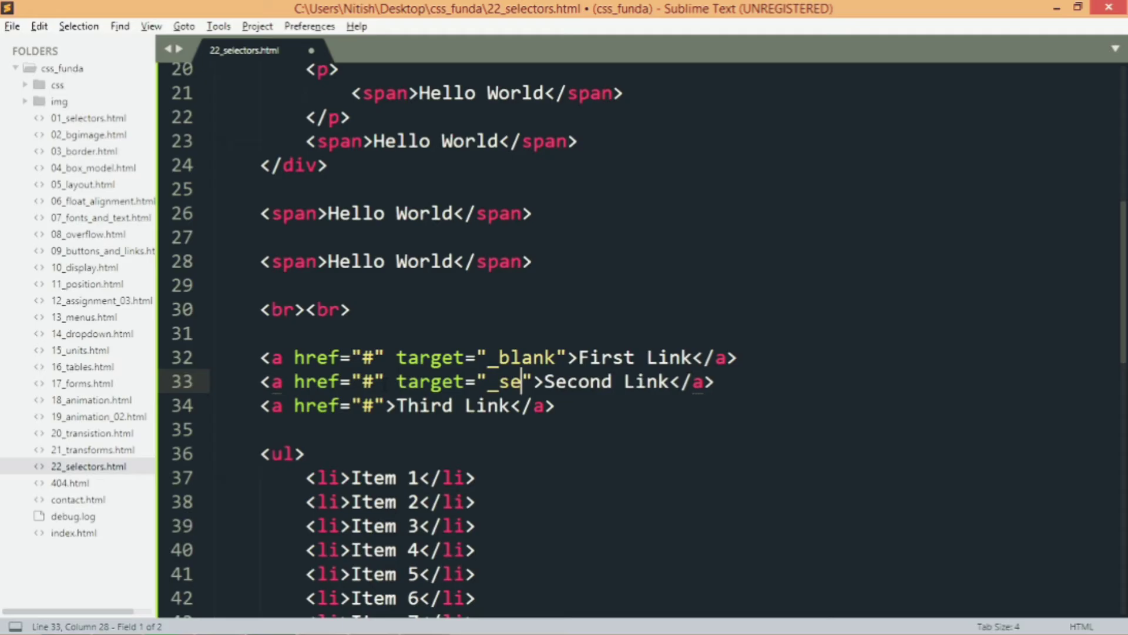
type("lf")
key("ctrl+s")
Edit the link selector's target value, removing _blank, then save and reload Chrome.
key("Up")
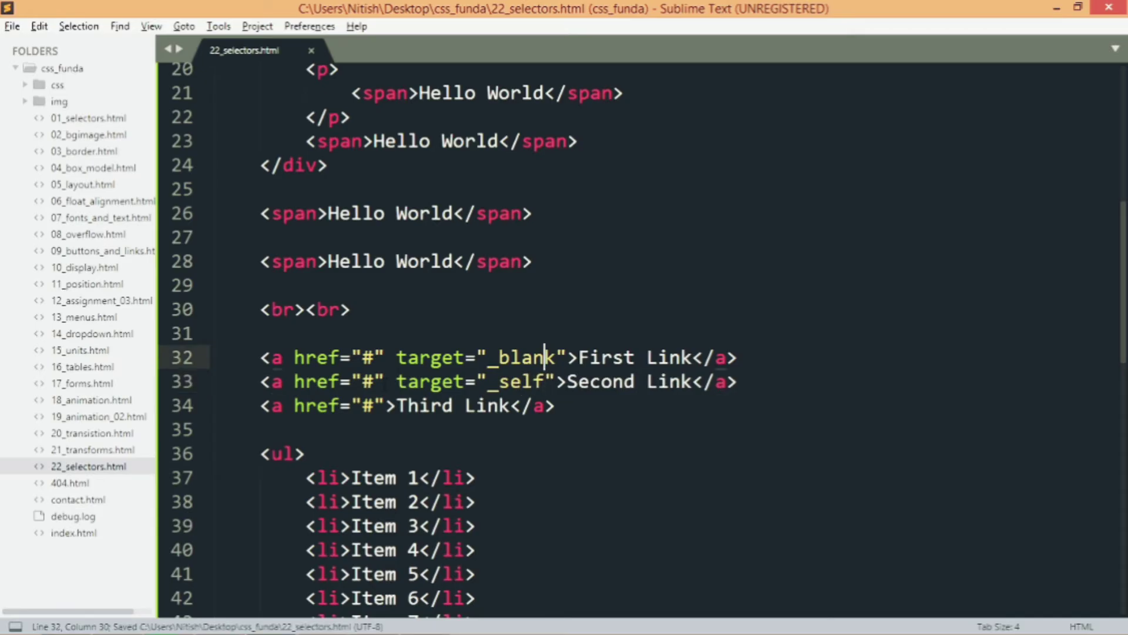
key("Up")
key("Up")
key("Up")
key("Up")
key("Up")
key("Up")
key("Up")
key("Up")
key("Up")
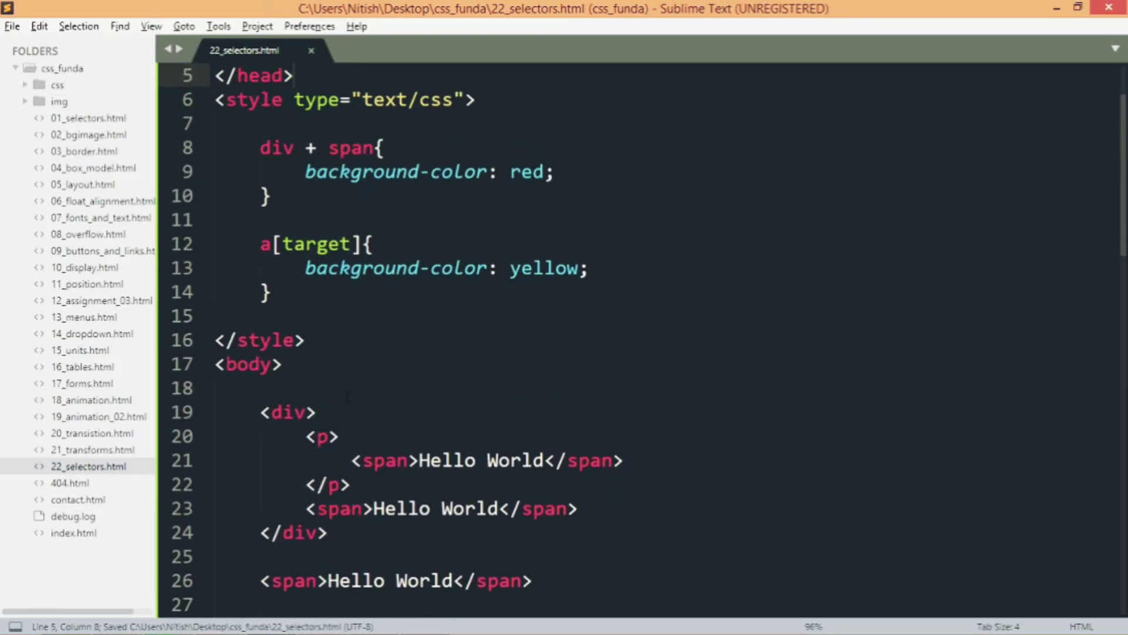
left_click(352, 245)
type("=")
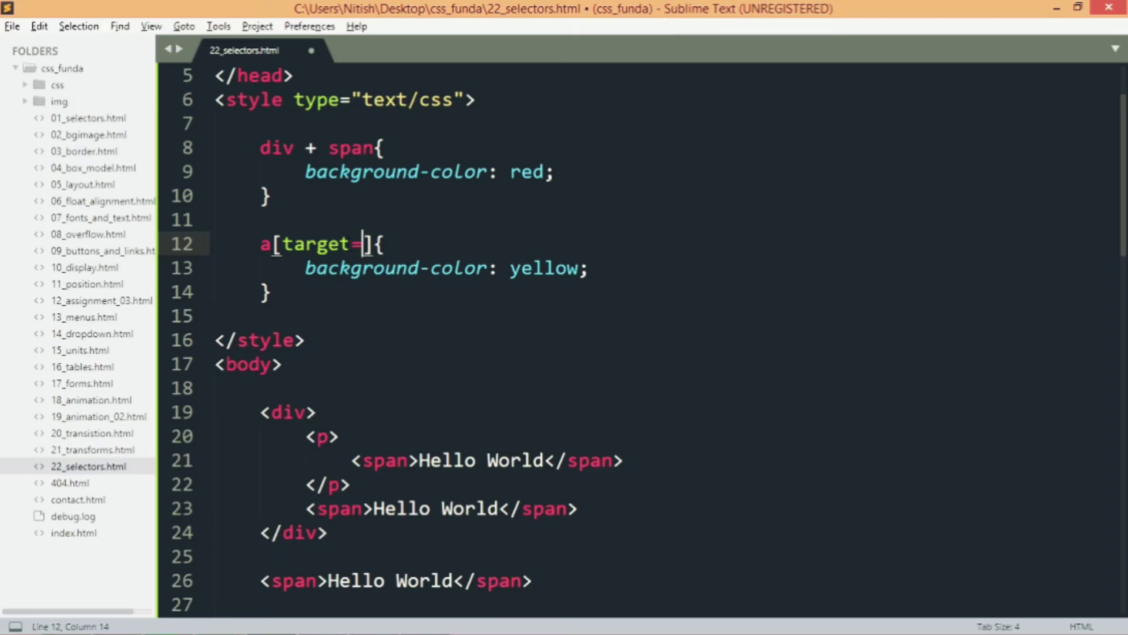
type("_")
type("blab")
key("BackSpace")
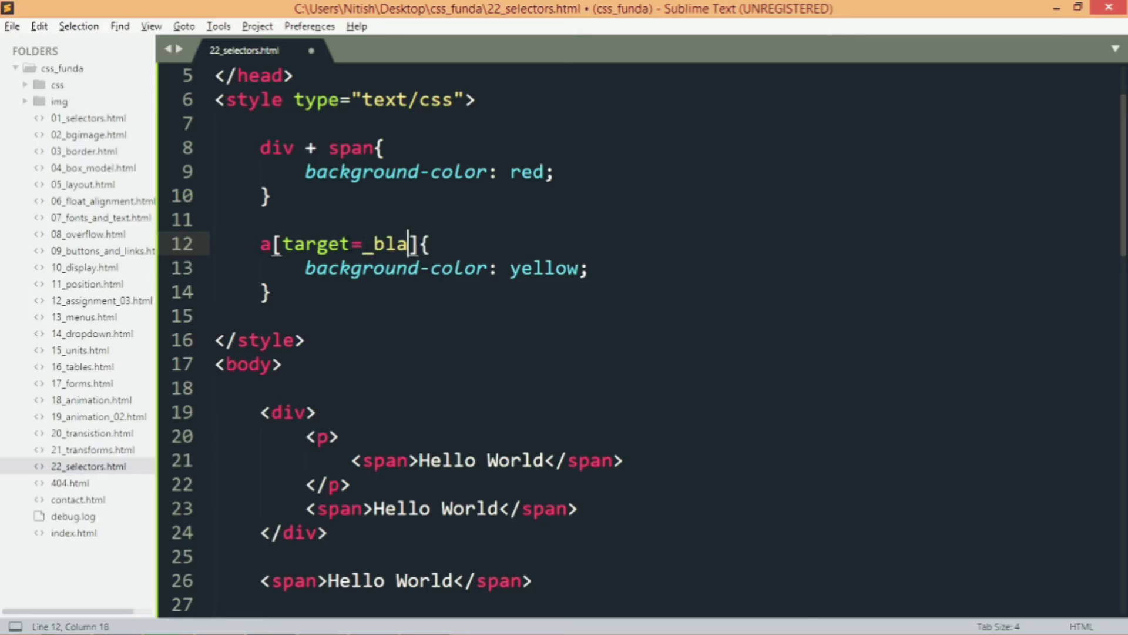
type("nk")
key("BackSpace")
key("BackSpace")
key("BackSpace")
key("BackSpace")
key("BackSpace")
key("BackSpace")
key("BackSpace")
key("ctrl+s")
key("alt+Tab")
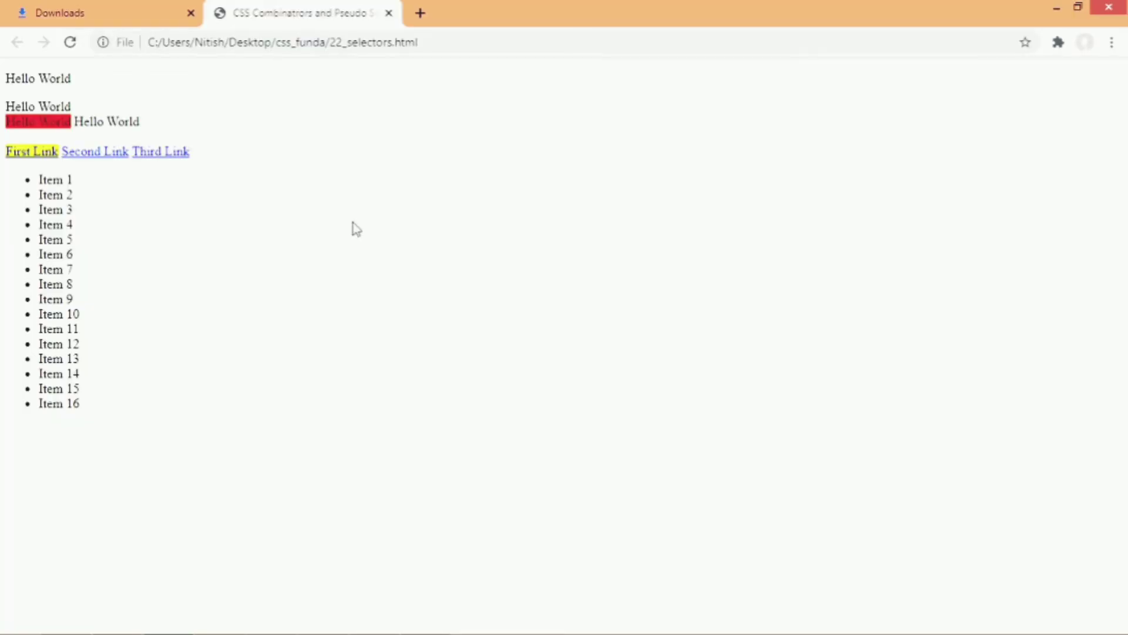
key("F5")
key("alt+Tab")
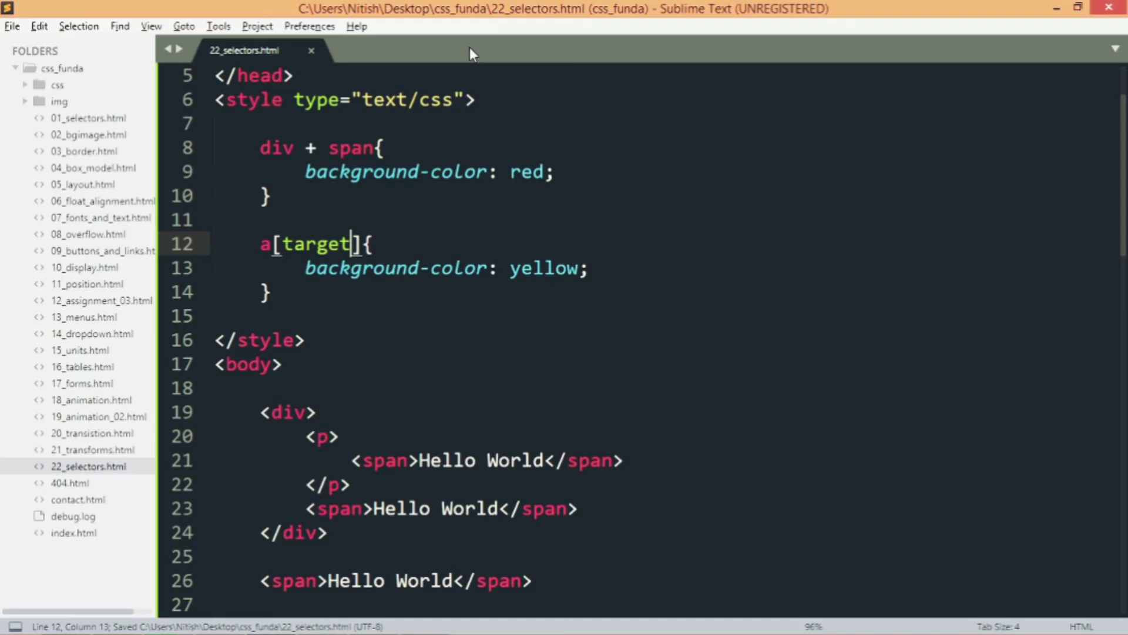
type("=")
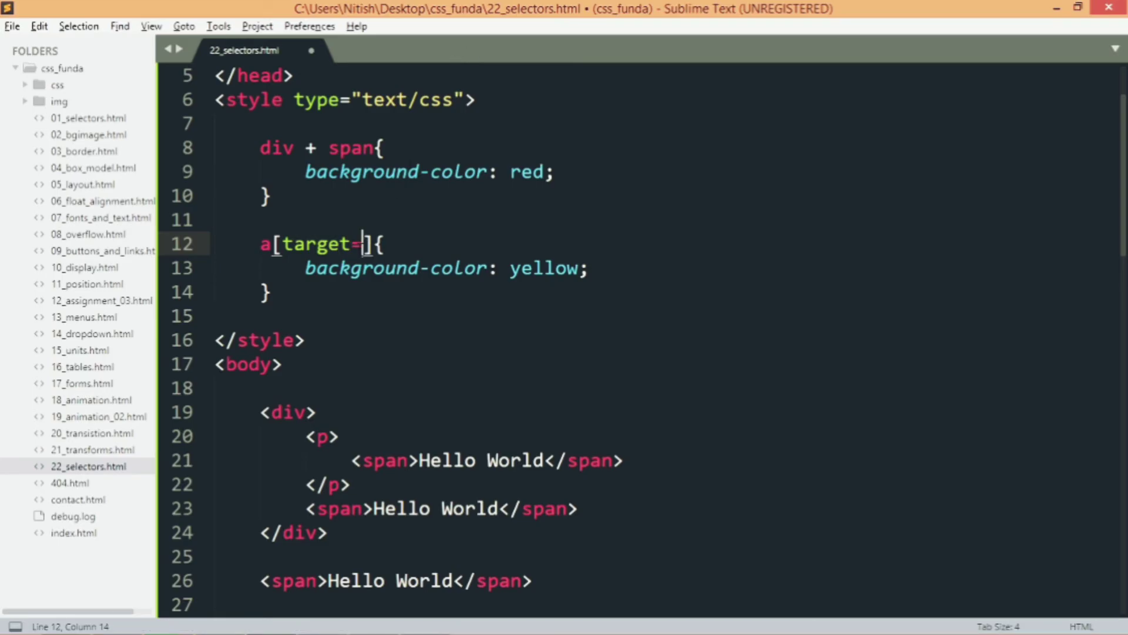
type("_self")
Save the a[target=_self] rule and reload so only the Second Link is yellow.
key("ctrl+s")
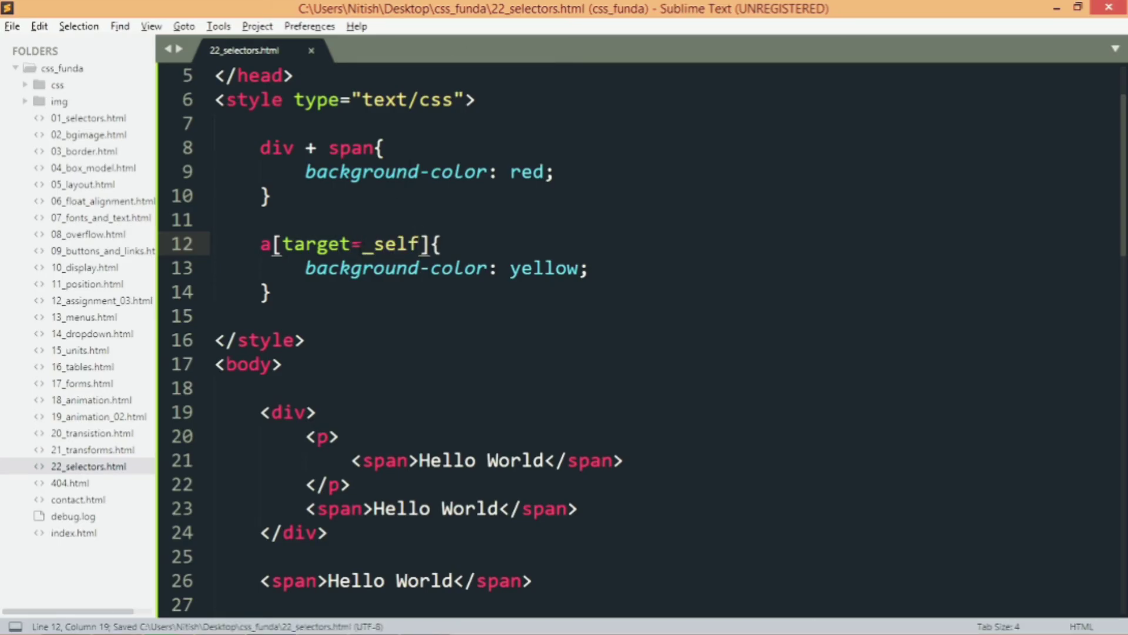
key("alt+Tab")
key("F5")
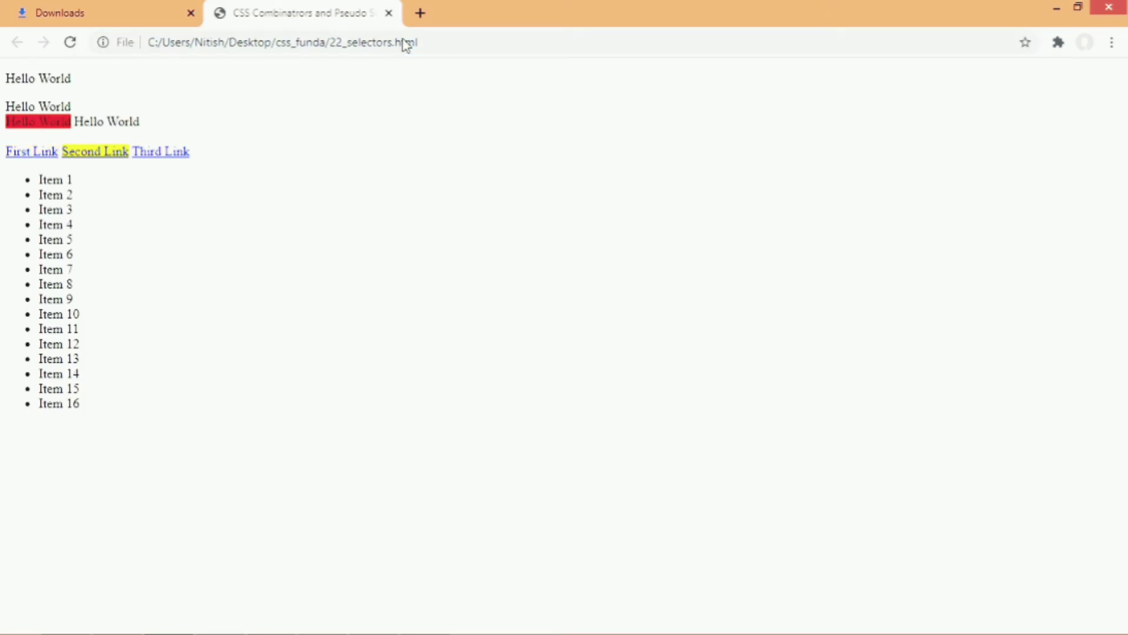
key("alt+Tab")
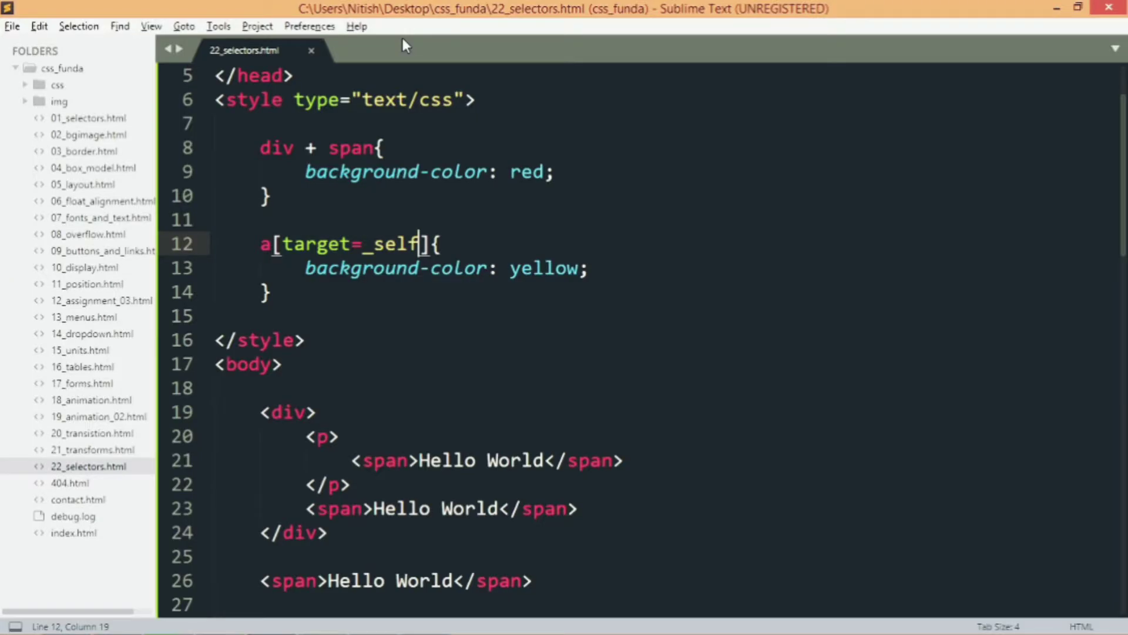
scroll(644, 335, "down", 3)
scroll(643, 336, "down", 2)
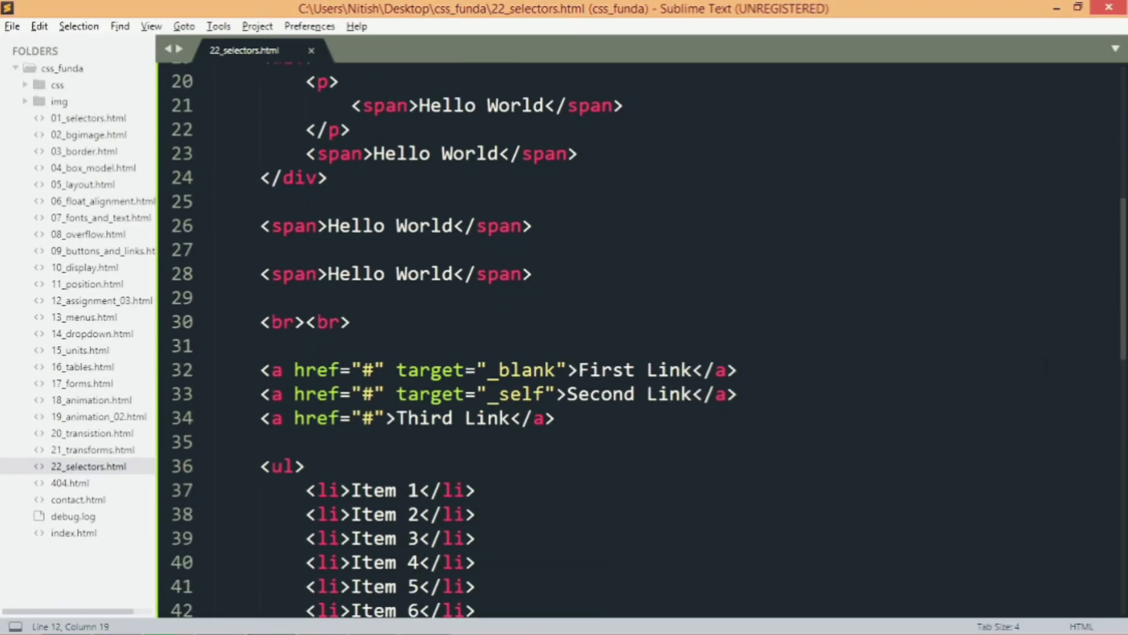
Insert an input of type text and an input of type email after the Third Link, then save.
left_click(605, 420)
key("Return")
key("Return")
type("<input type=\"tex\" name=\"\">")
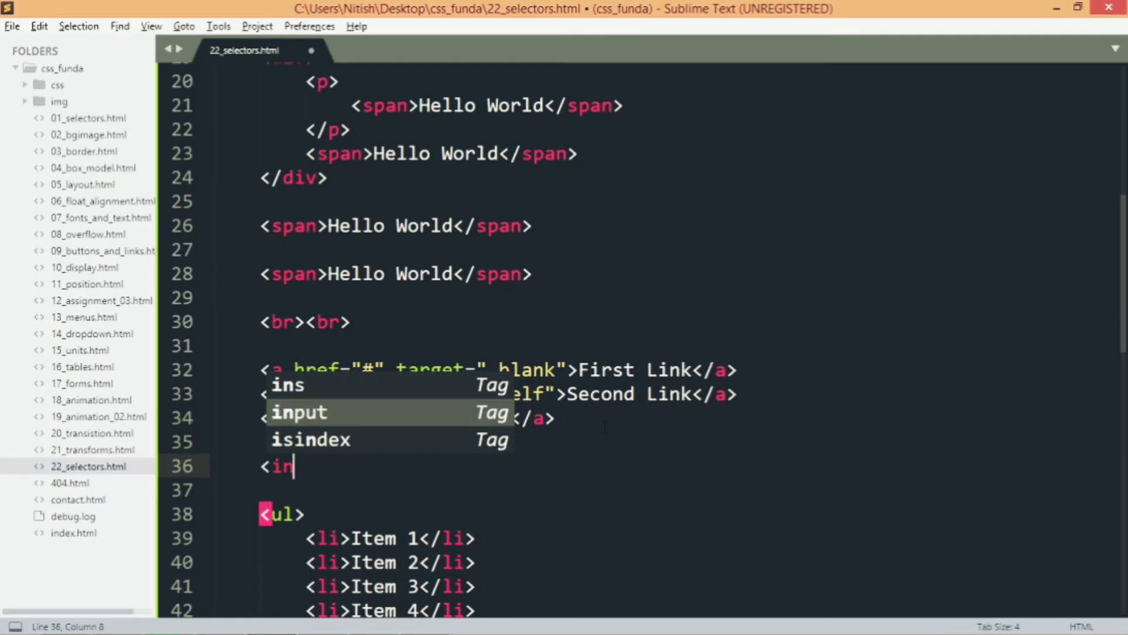
key("Tab")
type("tex")
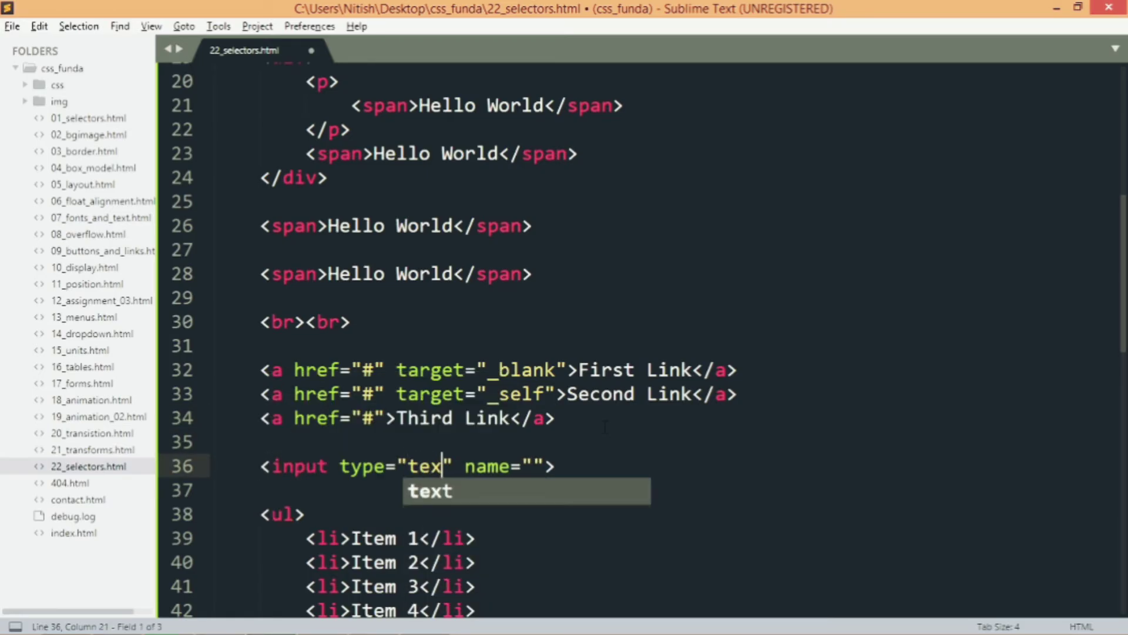
type("t")
key("Right")
key("Right")
key("Right")
key("Right")
key("Right")
key("Right")
key("Right")
key("Right")
key("Right")
key("Return")
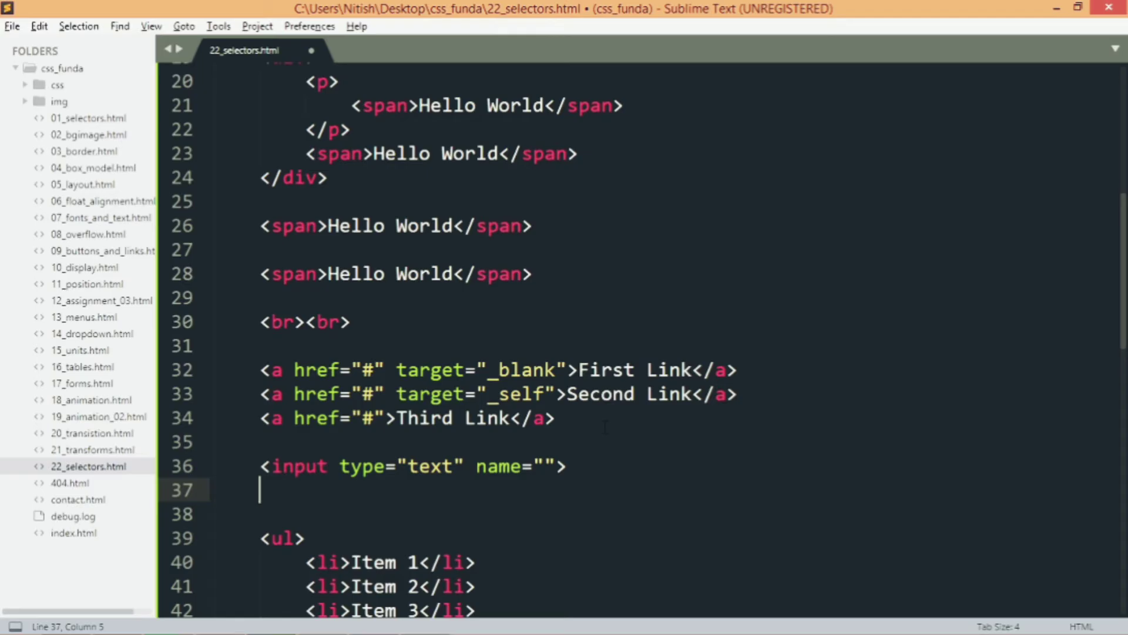
type("<in")
key("Tab")
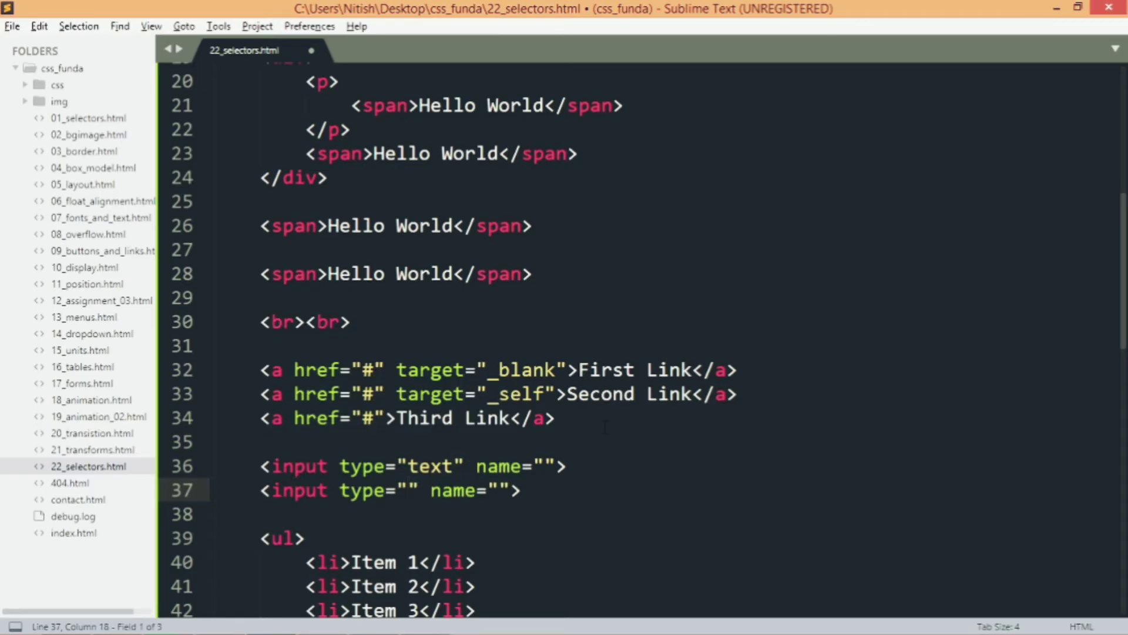
type("email")
key("Right")
key("ctrl+s")
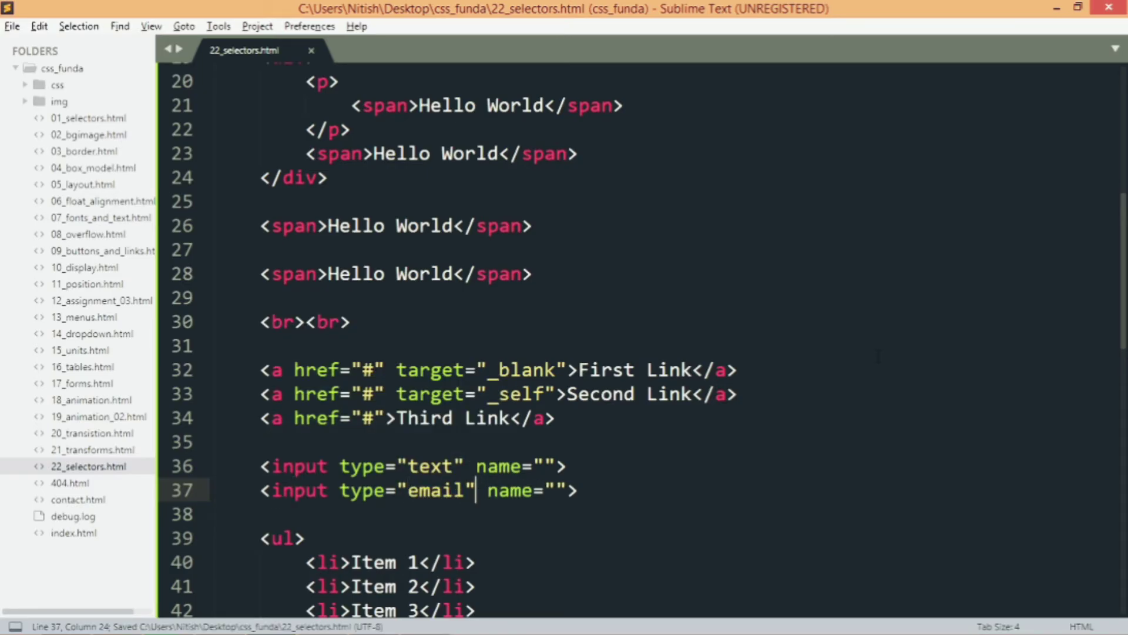
scroll(605, 427, "up", 3)
Open blank lines after the yellow link rule for a new CSS rule.
left_click(441, 159)
key("Return")
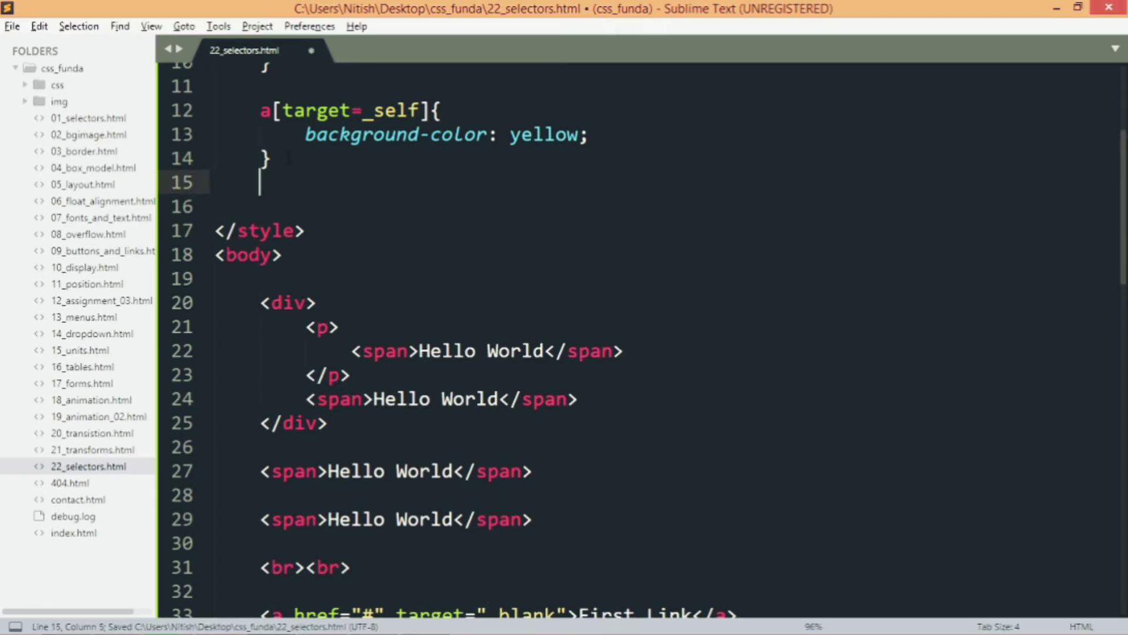
key("Return")
type("input")
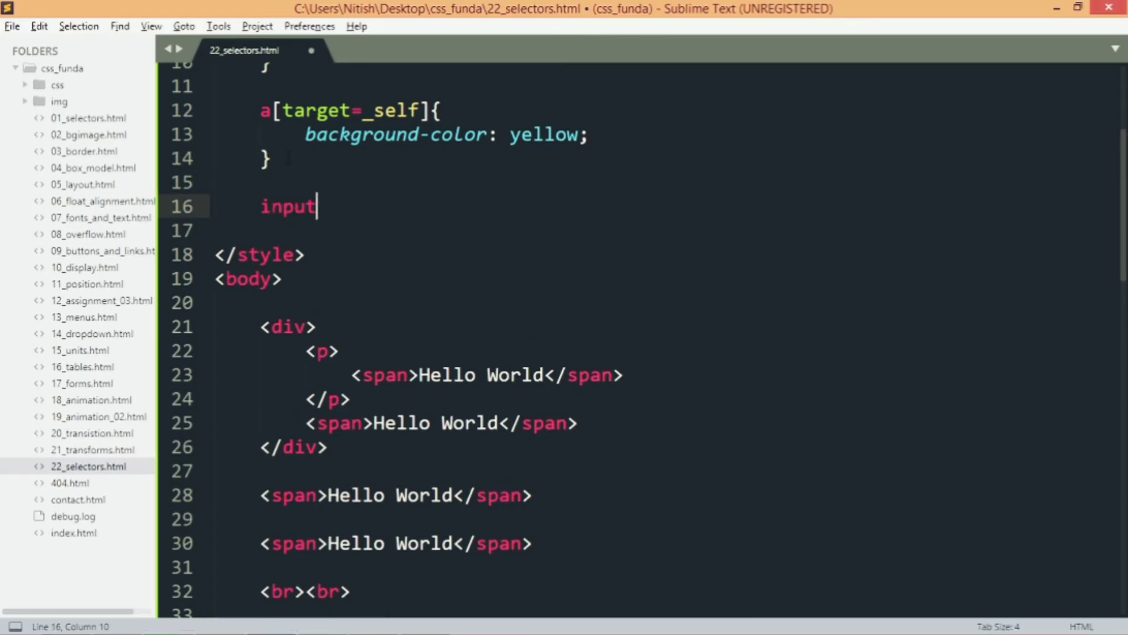
type("{")
Add an input rule with width 100%, save, and reload Chrome to see full-width inputs.
key("Return")
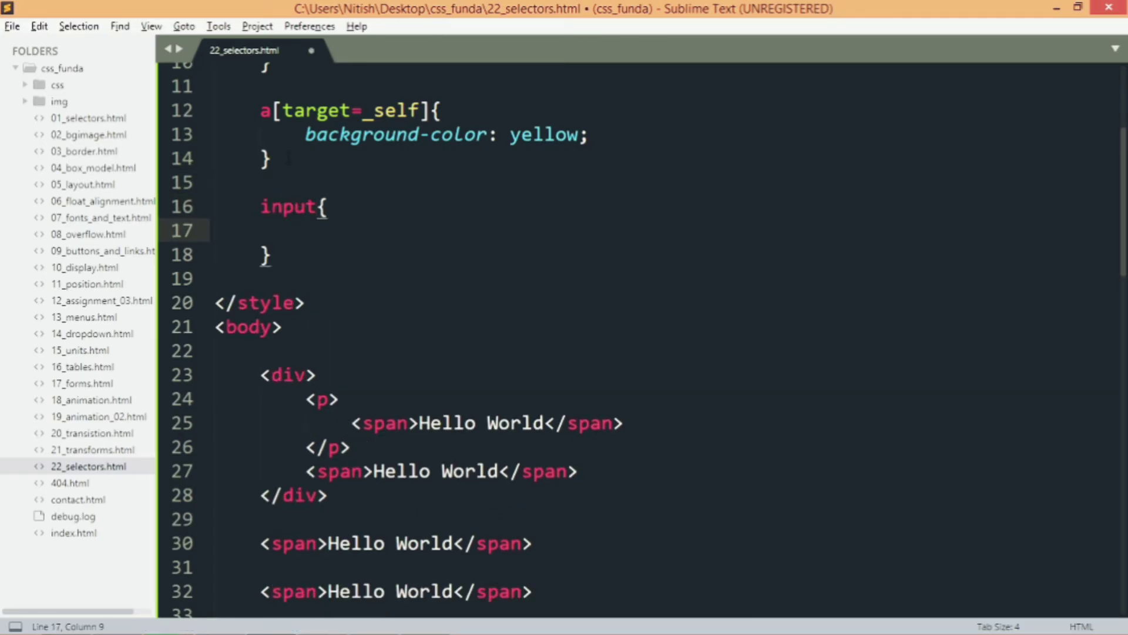
type("wid")
key("Return")
type("100%;")
key("ctrl+s")
key("alt+Tab")
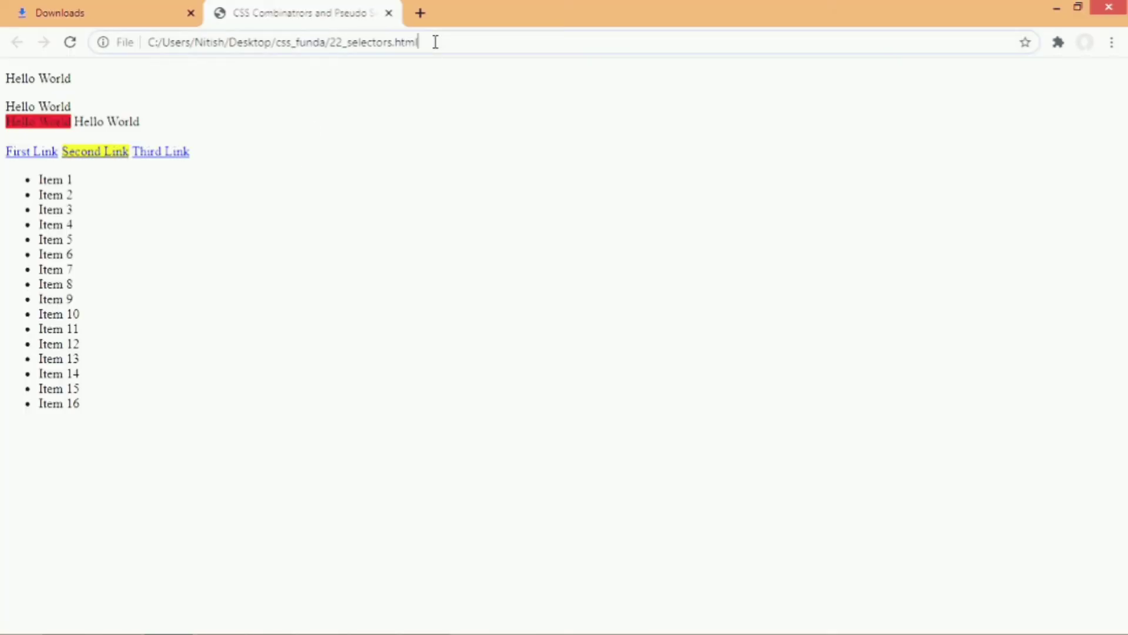
left_click(435, 42)
key("Return")
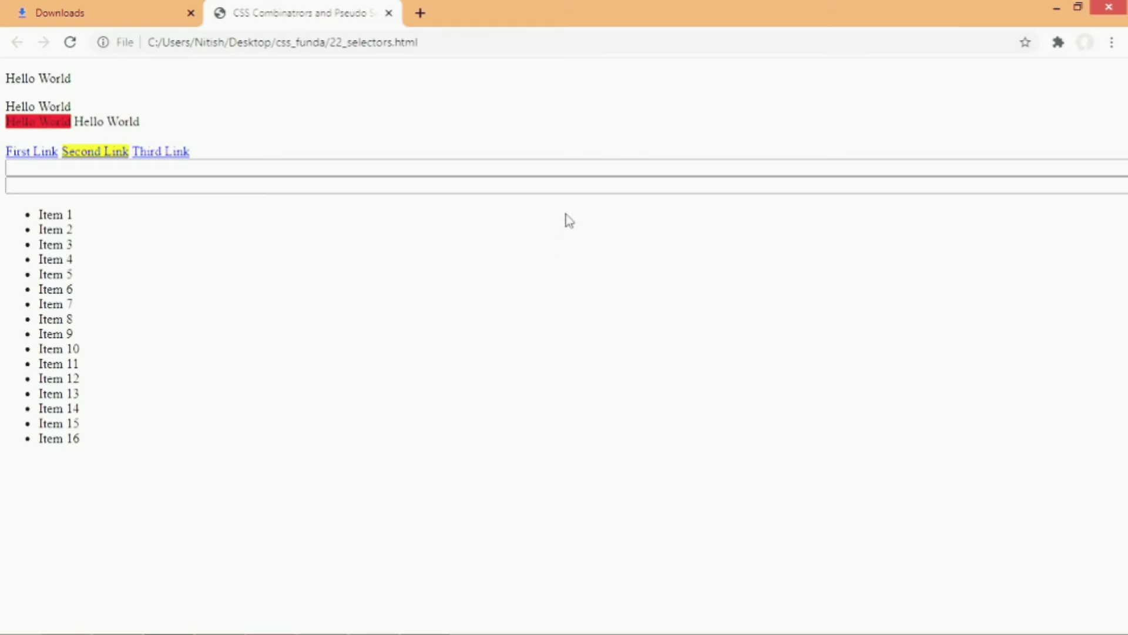
key("alt+Tab")
Change the selector to input[type=text], save, and reload Chrome.
left_click(319, 207)
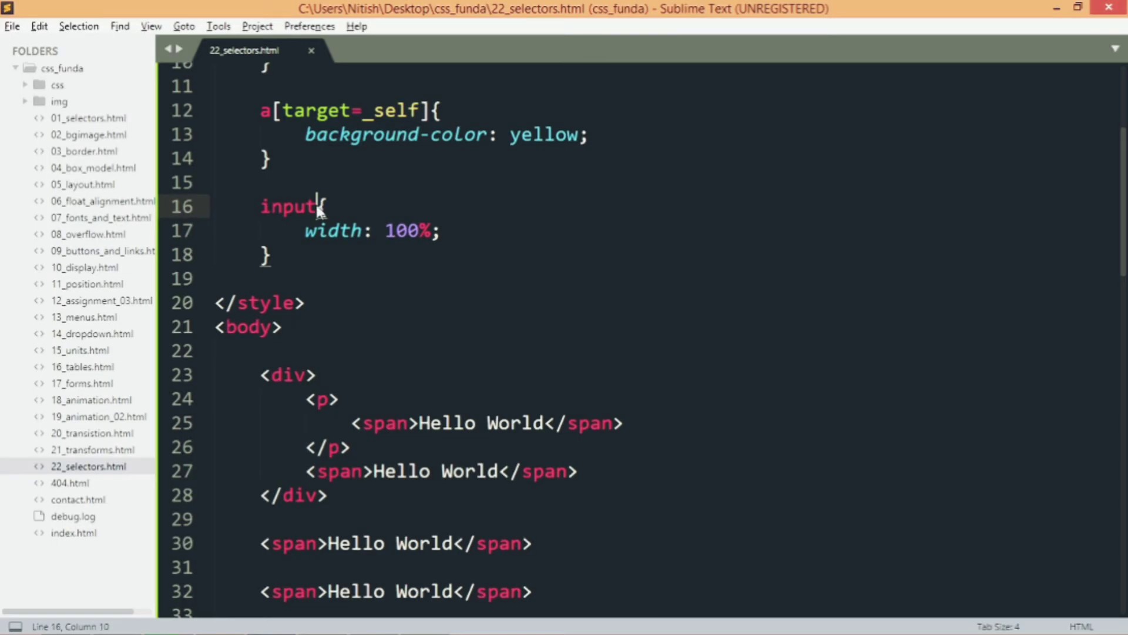
type("[")
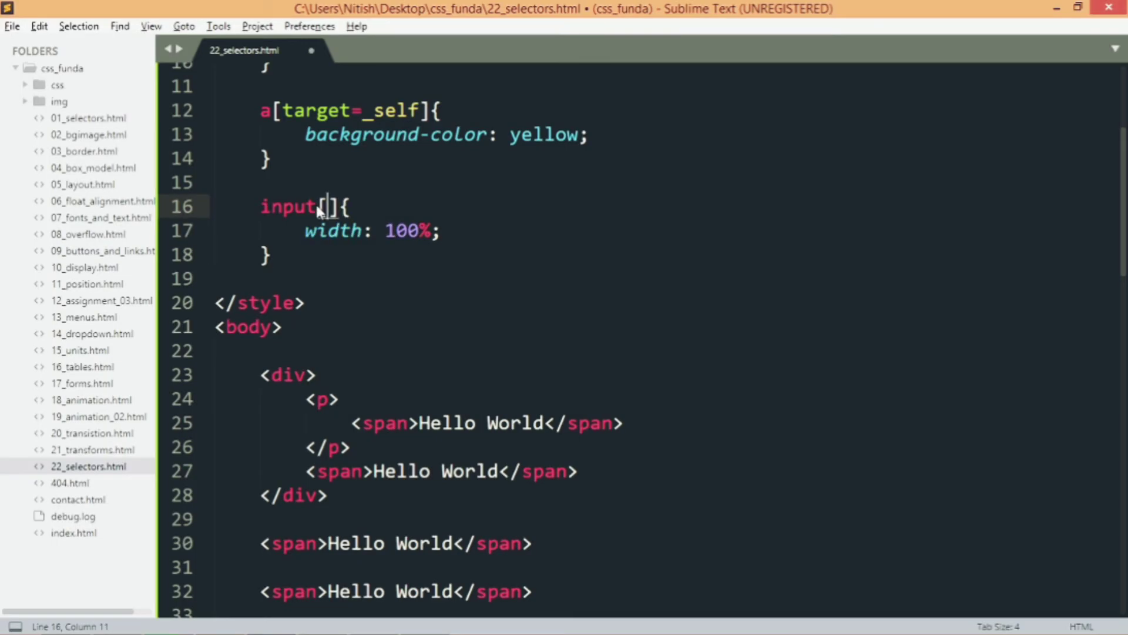
type("type=")
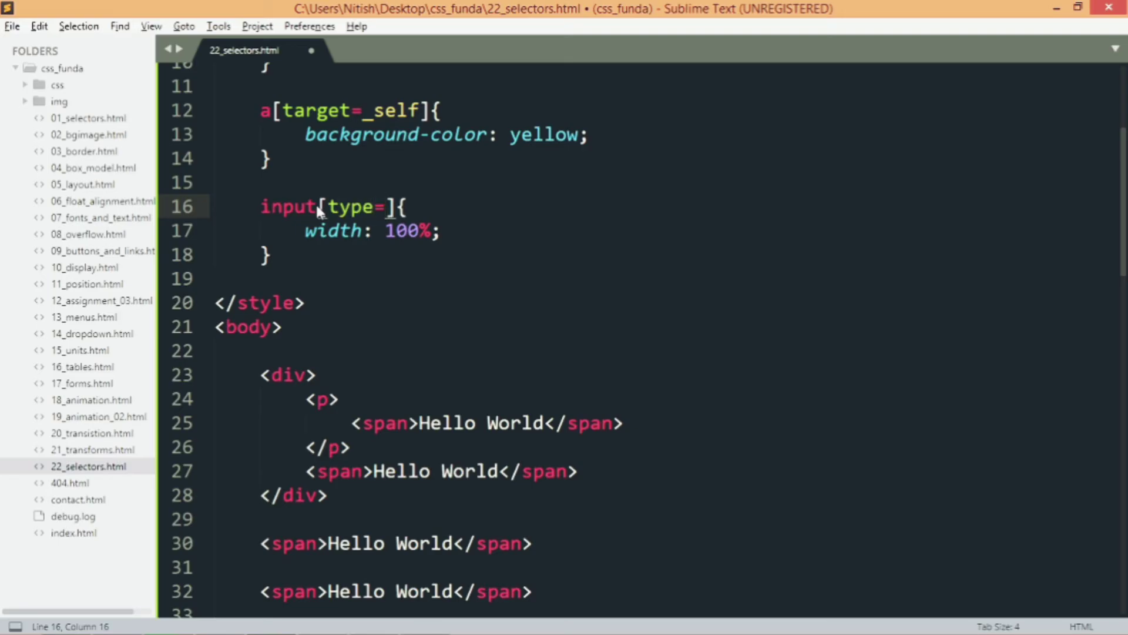
type("text")
key("ctrl+s")
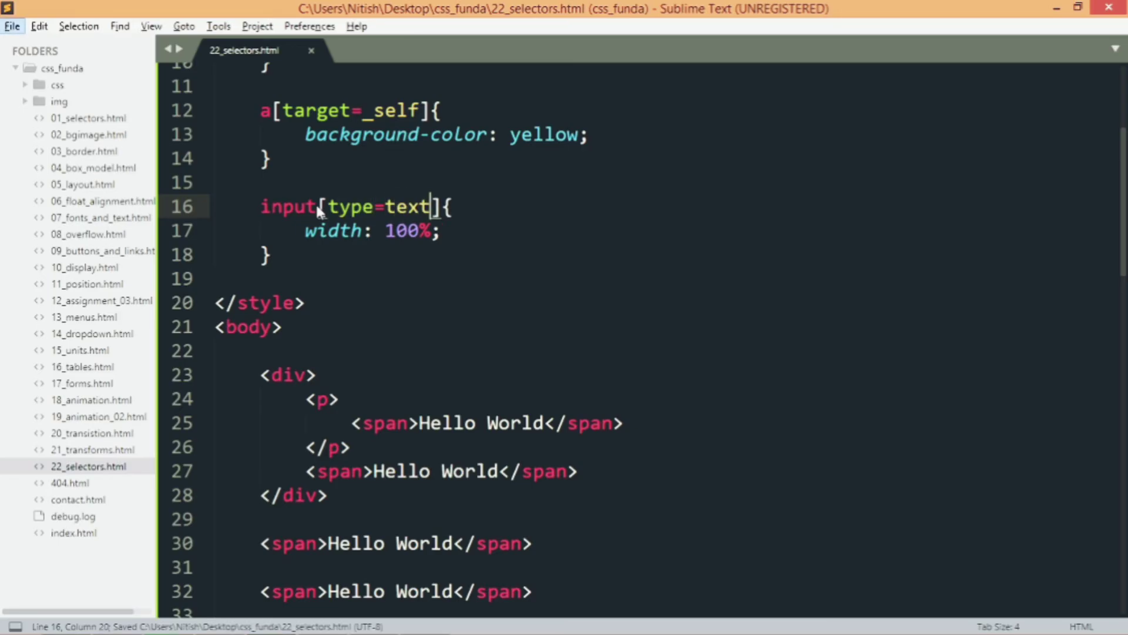
key("alt+Tab")
left_click(457, 45)
key("Return")
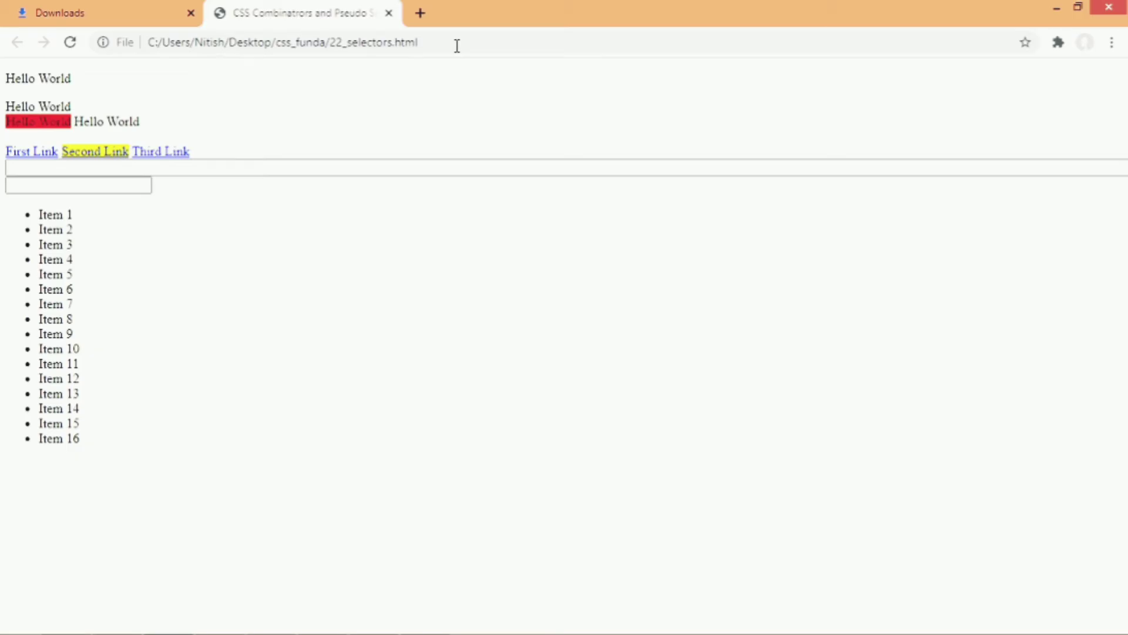
key("alt+Tab")
scroll(564, 353, "down", 1)
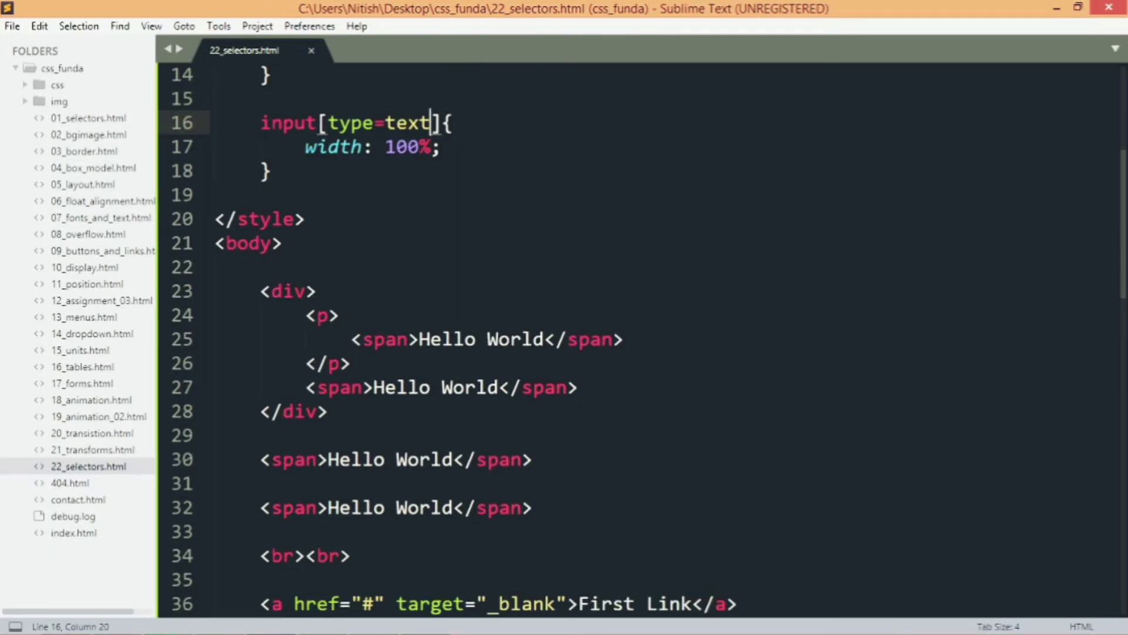
scroll(648, 340, "down", 3)
scroll(648, 340, "down", 1)
scroll(648, 340, "down", 4)
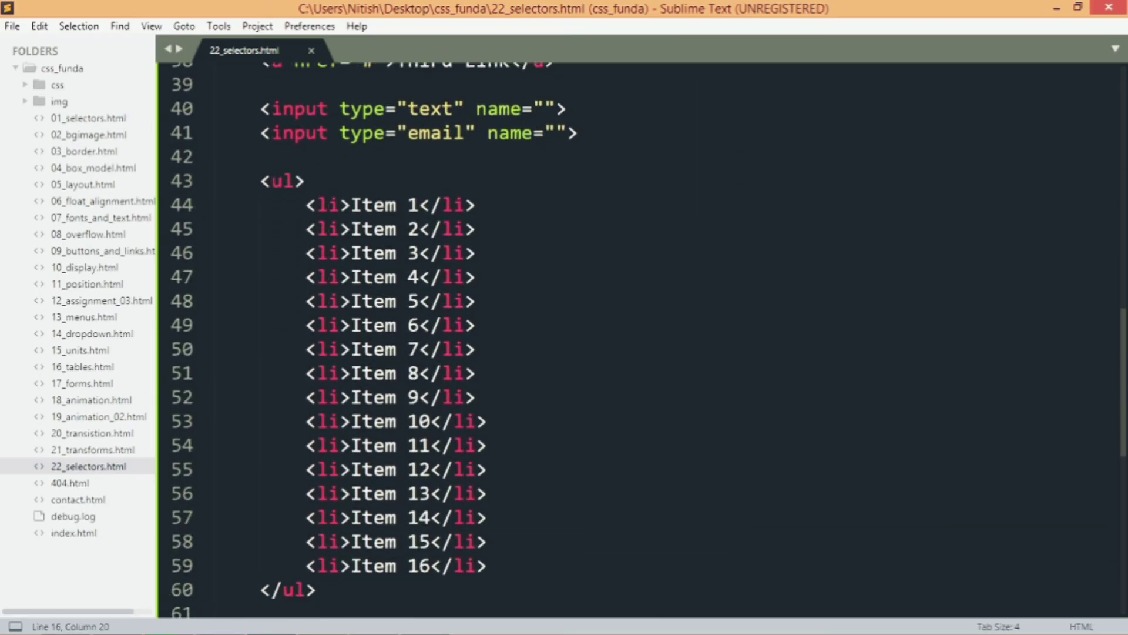
scroll(649, 341, "up", 1)
scroll(648, 340, "up", 6)
scroll(648, 341, "up", 3)
scroll(647, 341, "down", 9)
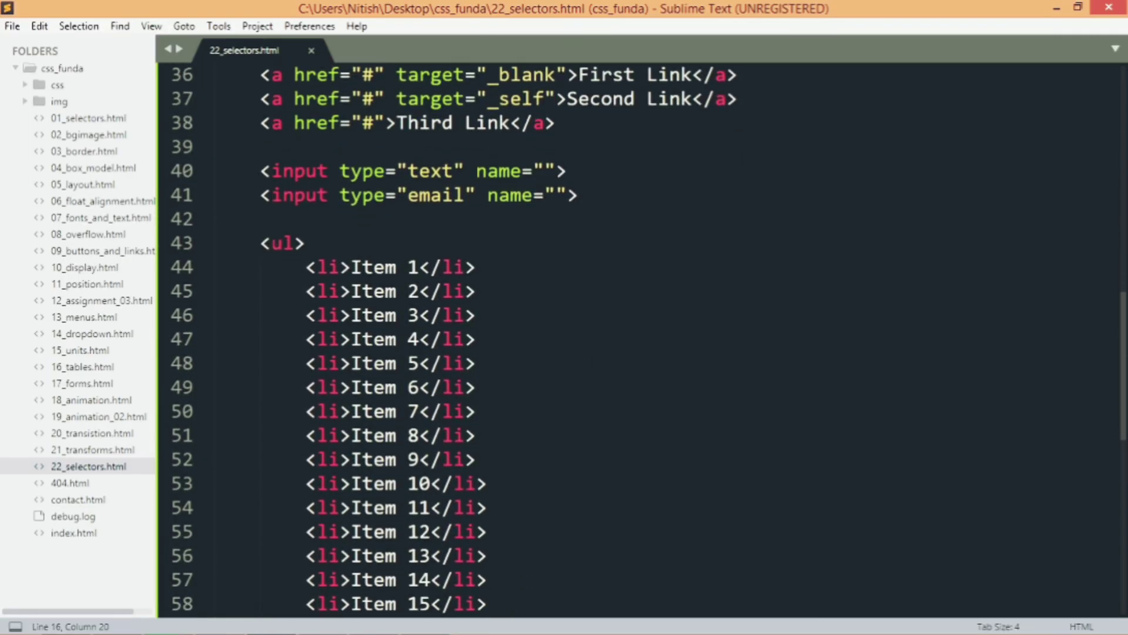
left_click_drag(308, 266, 841, 308)
scroll(842, 308, "up", 7)
left_click_drag(1127, 253, 1126, 210)
left_click(305, 289)
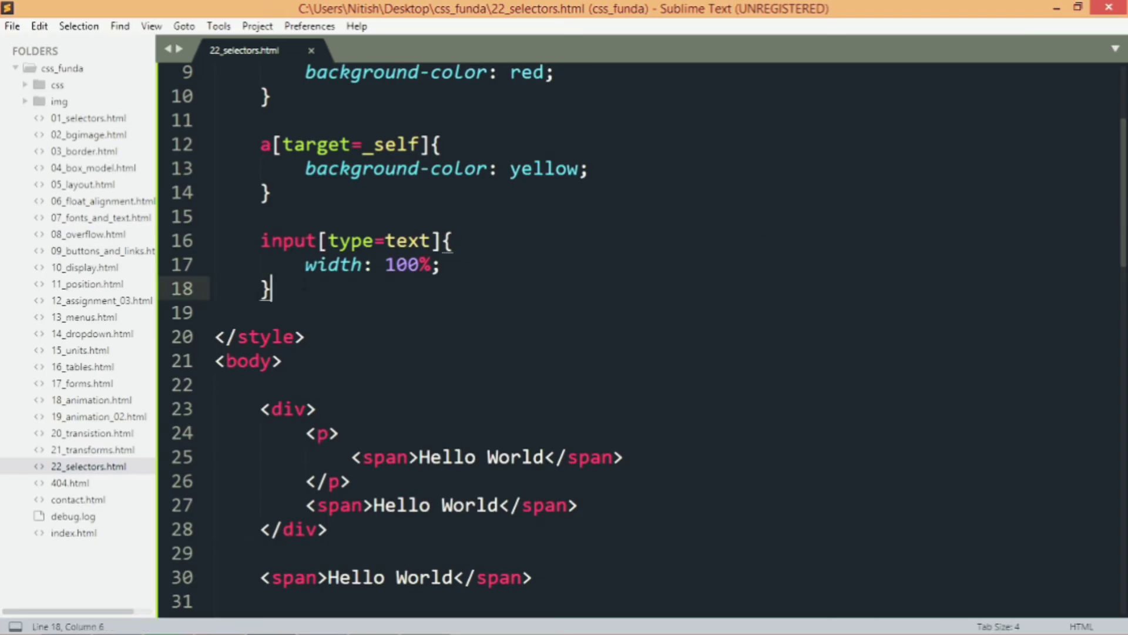
Add an li:first-child rule with a blue background after line 18 and save it.
key("Return")
key("Return")
type("li")
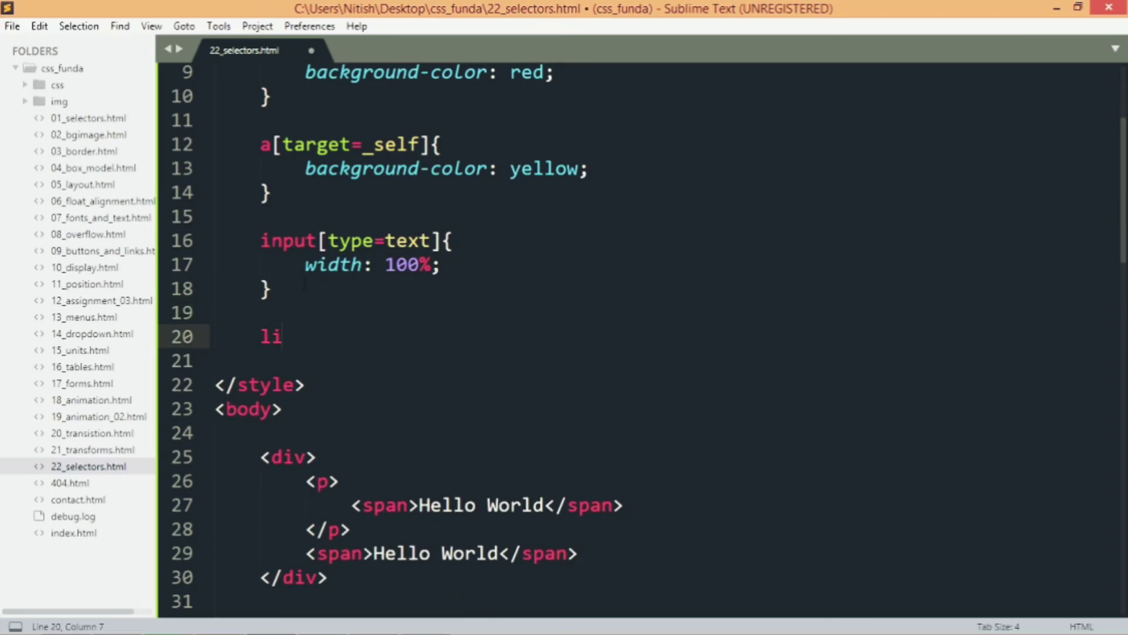
type(":fir")
type("st-child{")
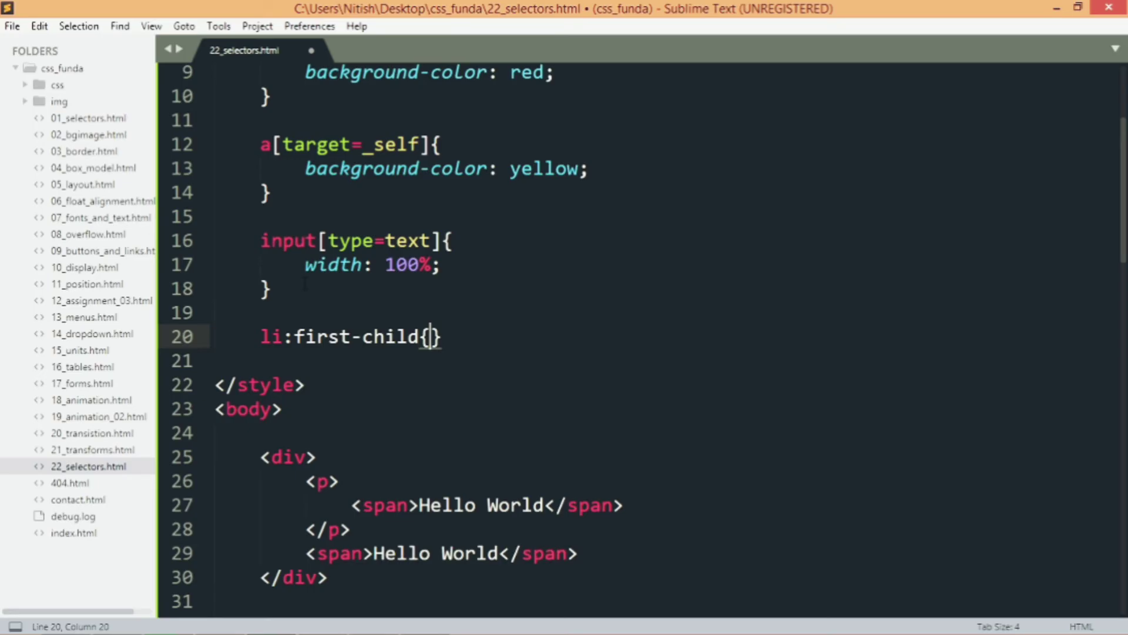
key("Return")
type("bac")
key("Return")
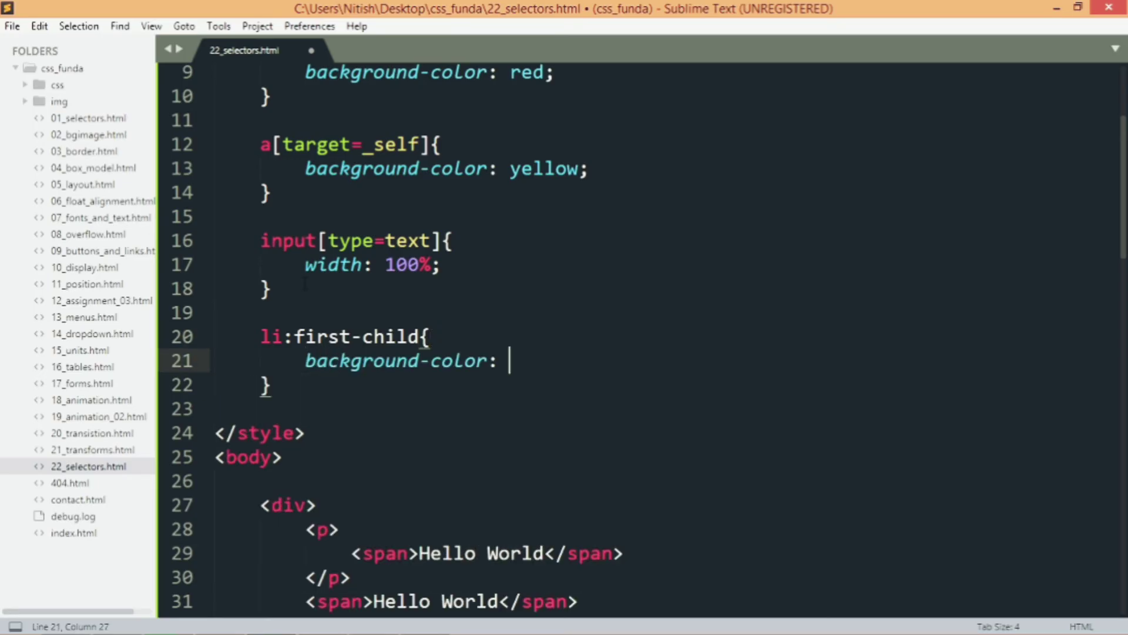
type("blue;")
key("ctrl+s")
Reload Chrome to preview Item 1 in blue, then select 'first' in the selector.
key("alt+Tab")
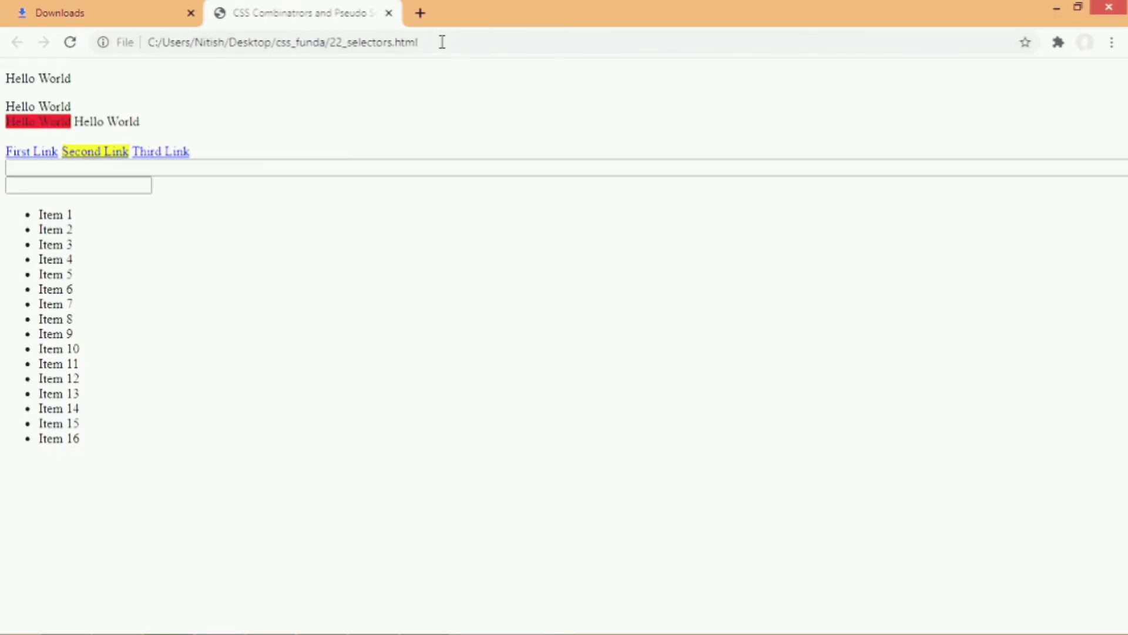
left_click(442, 41)
key("Return")
key("alt+Tab")
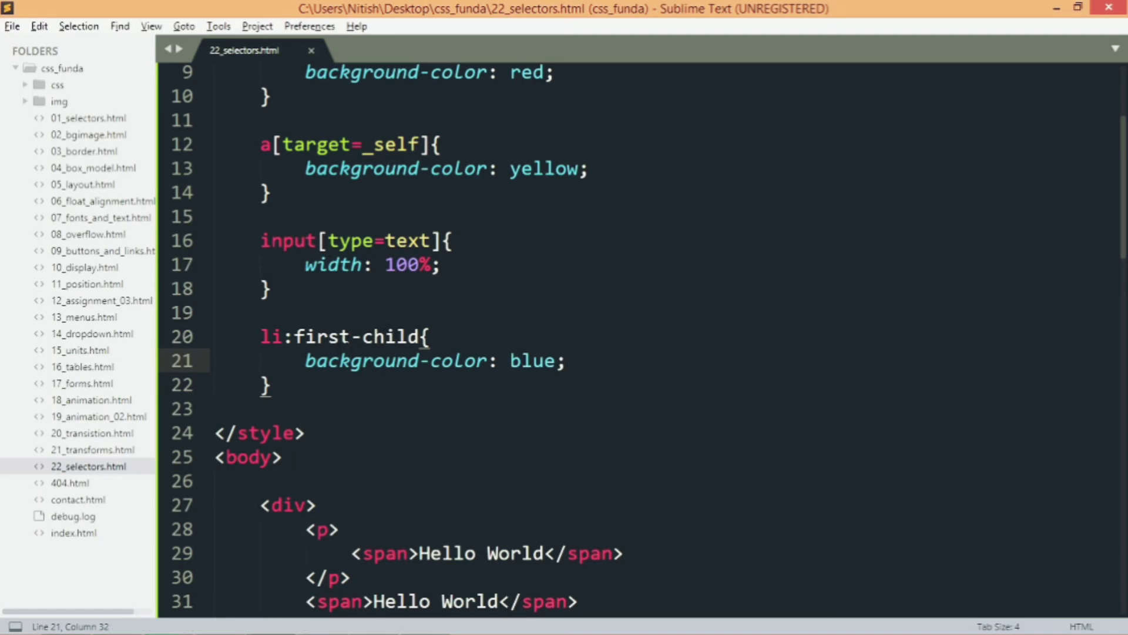
left_click_drag(350, 336, 293, 336)
type("la")
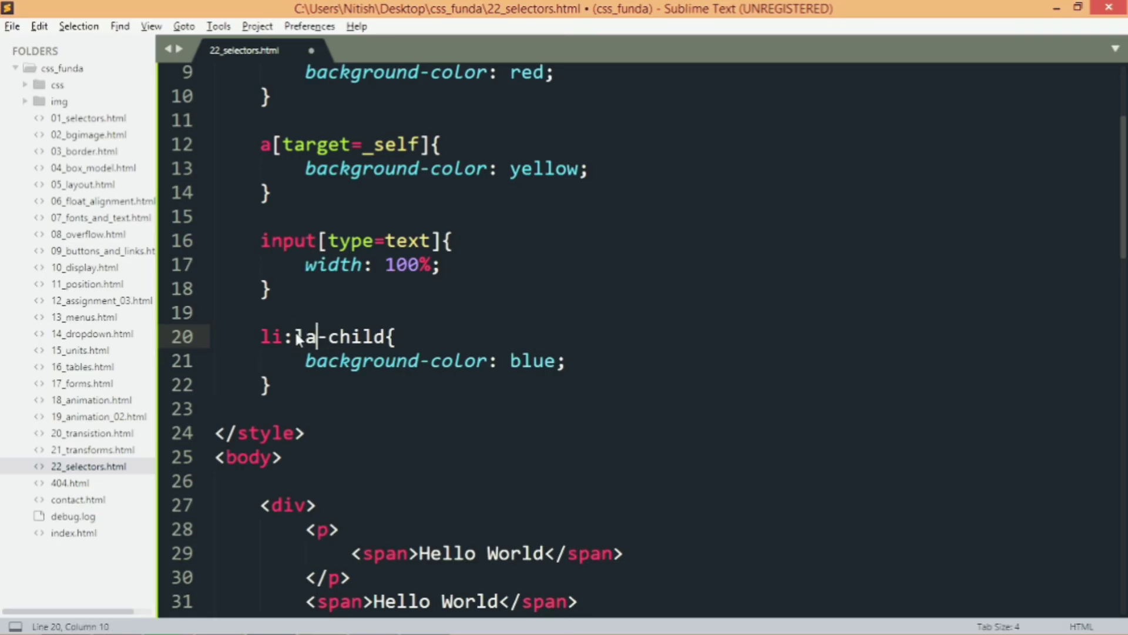
type("st")
Save the li:last-child change, preview Item 16 in blue, and select 'last-child' for replacement.
key("ctrl+s")
key("alt+Tab")
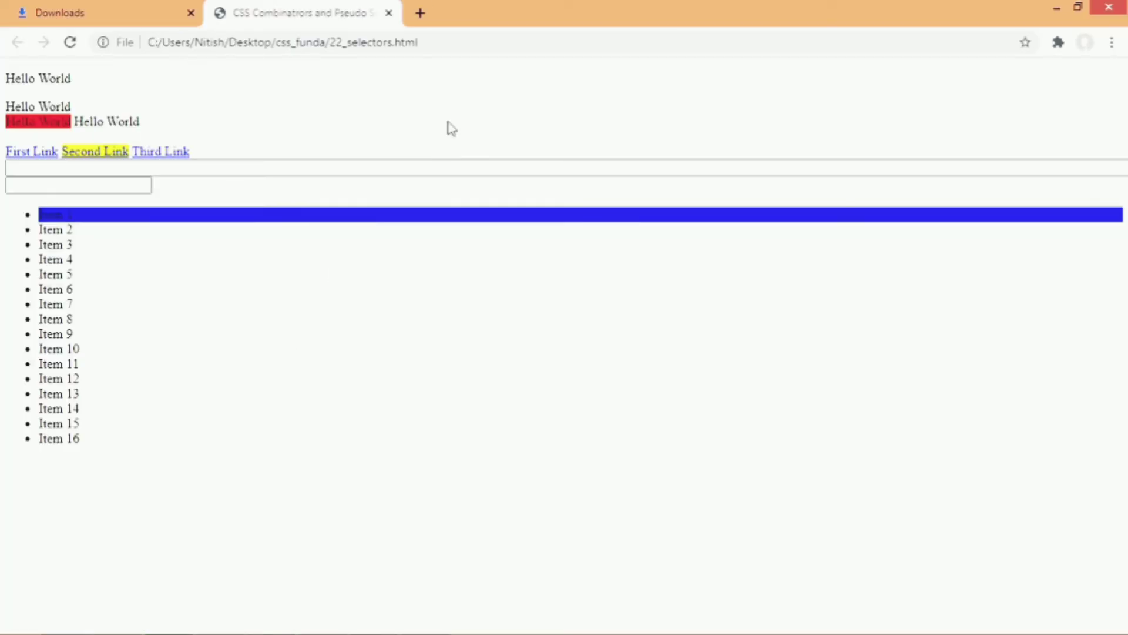
left_click(483, 42)
key("Return")
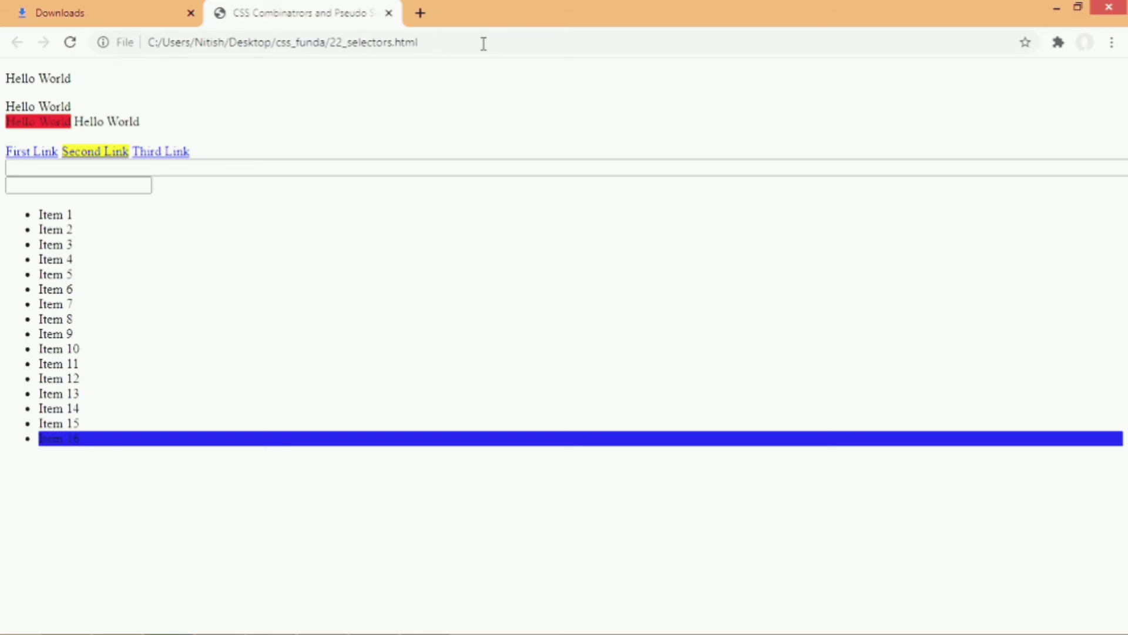
key("alt+Tab")
left_click(408, 336)
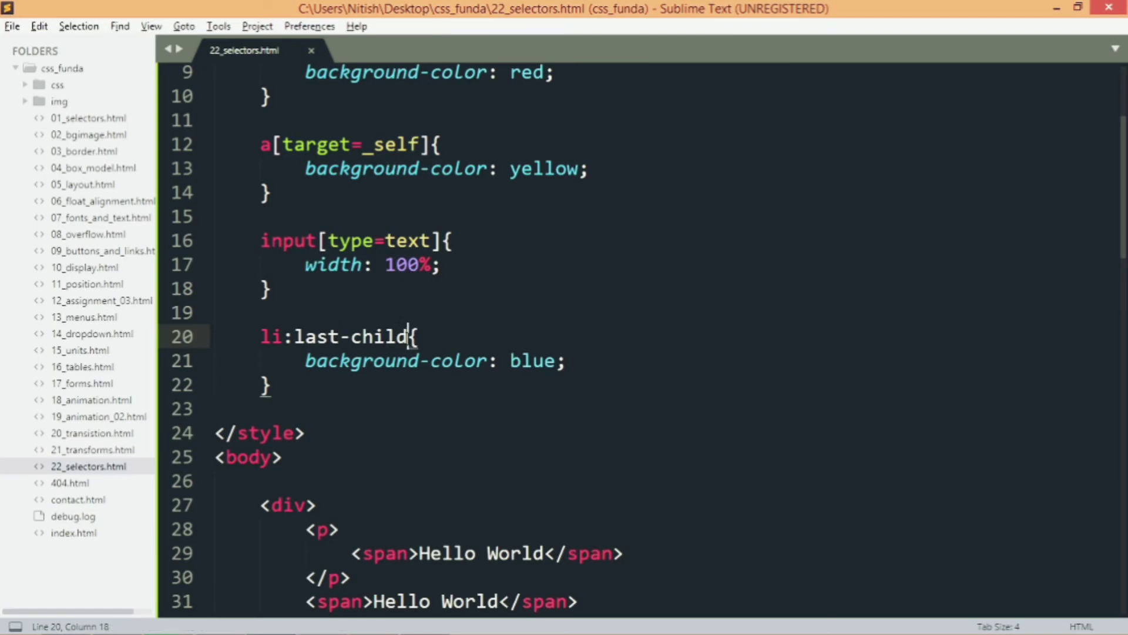
left_click_drag(408, 336, 293, 336)
type("nth")
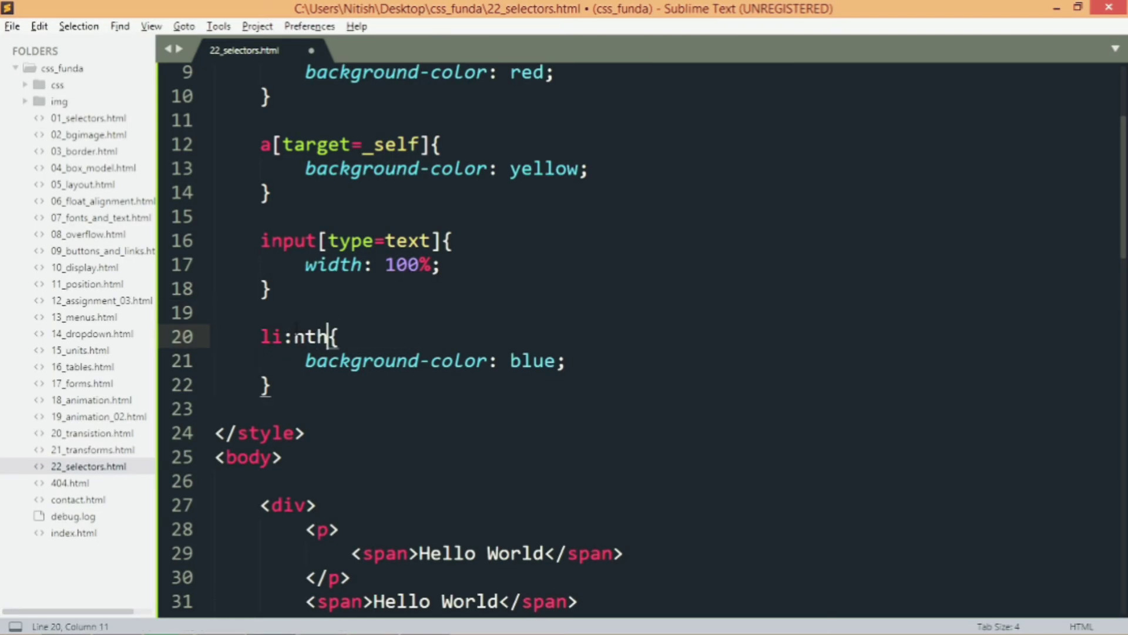
type("-chil")
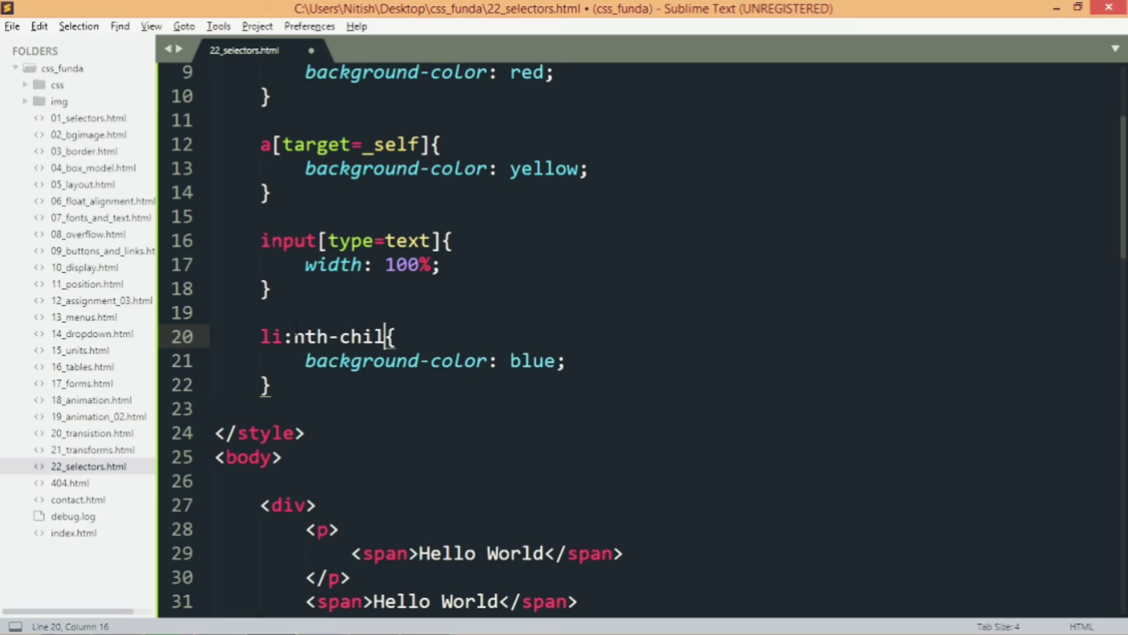
type("d(")
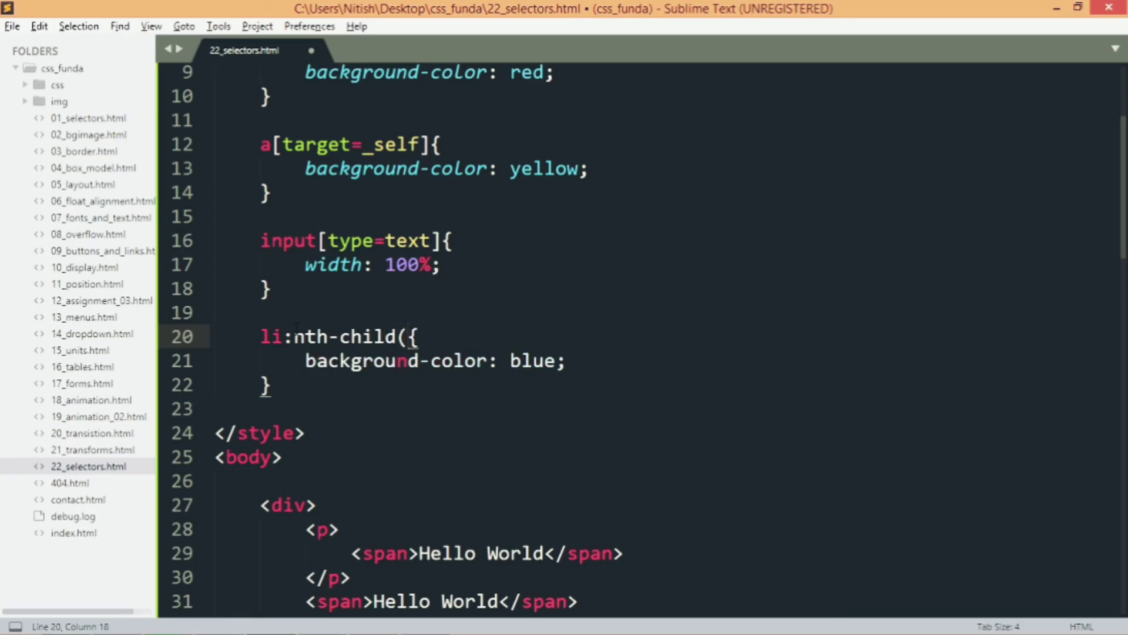
type("6")
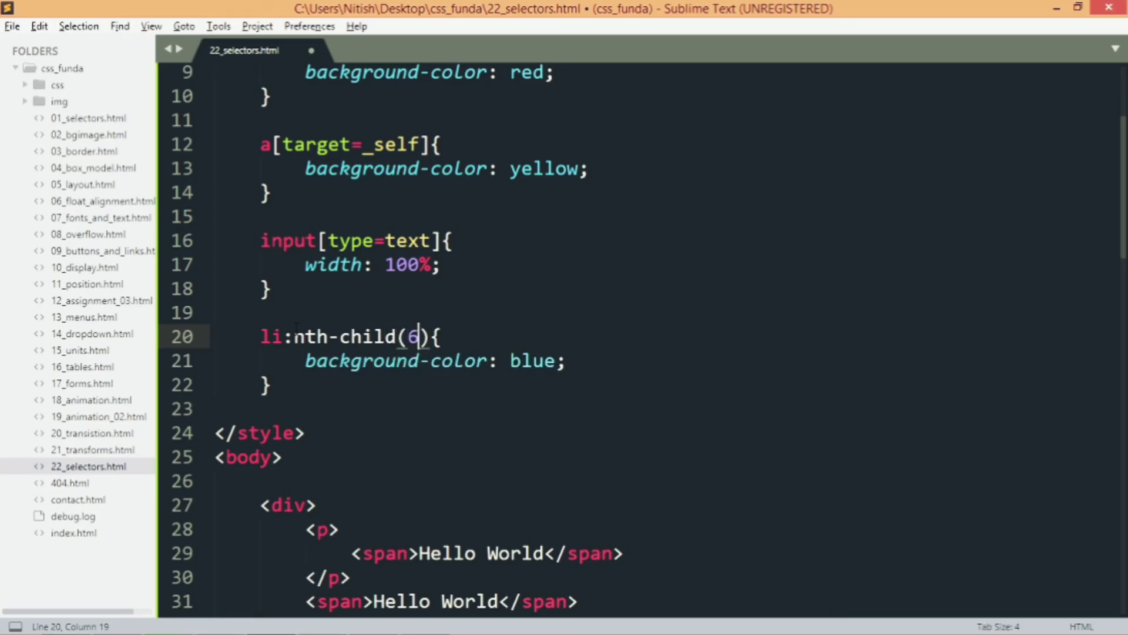
type(")")
Save li:nth-child(6) and preview Item 6 highlighted blue in Chrome.
key("ctrl+s")
key("alt+Tab")
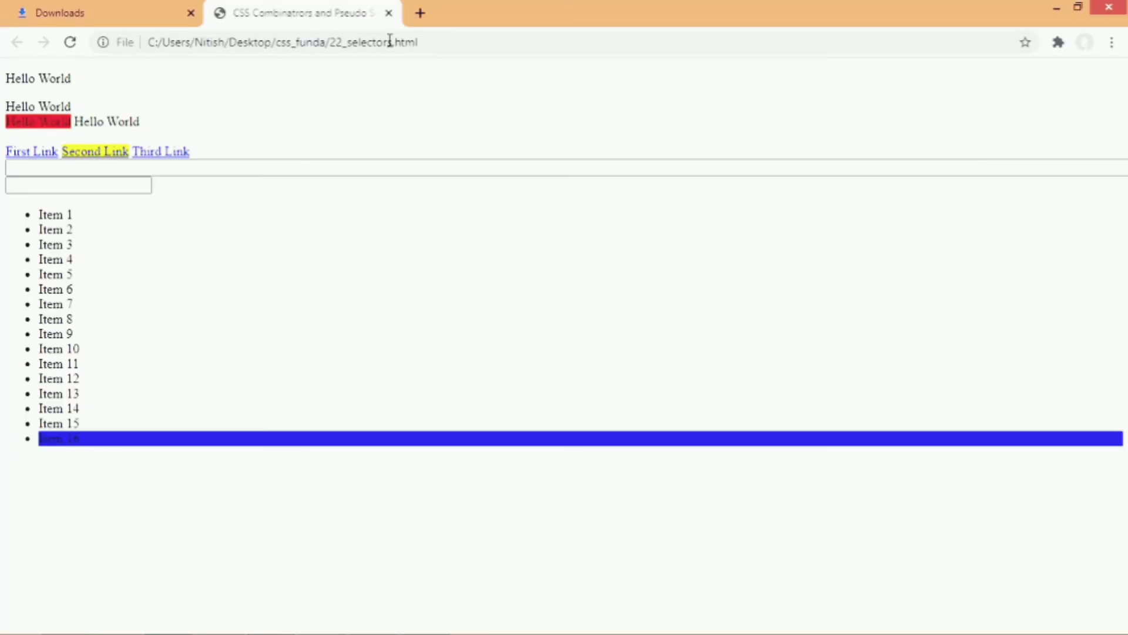
left_click(428, 42)
key("Return")
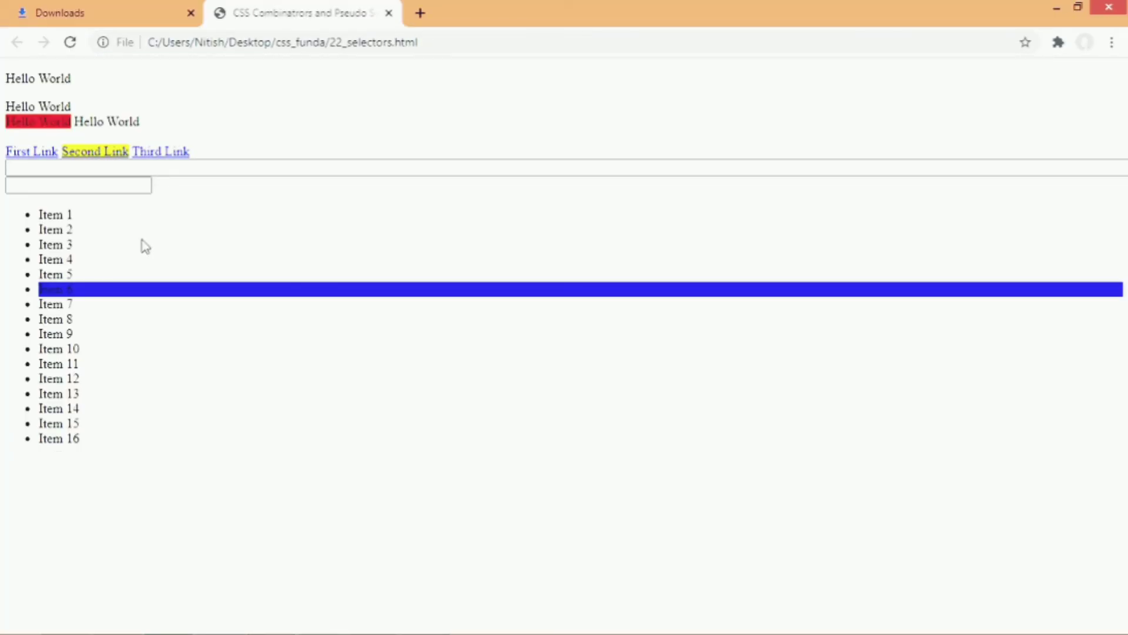
key("alt+Tab")
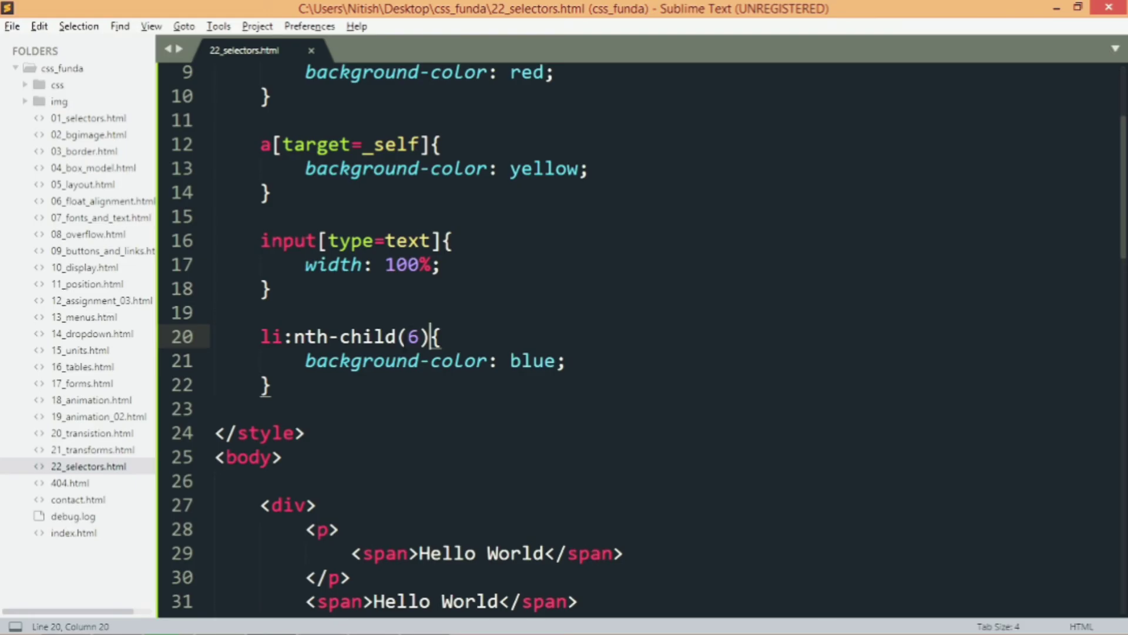
Change the nth-child argument to odd, save, and reload to highlight odd items.
key("Left")
key("BackSpace")
type("odd")
key("ctrl+s")
key("alt+Tab")
left_click(529, 46)
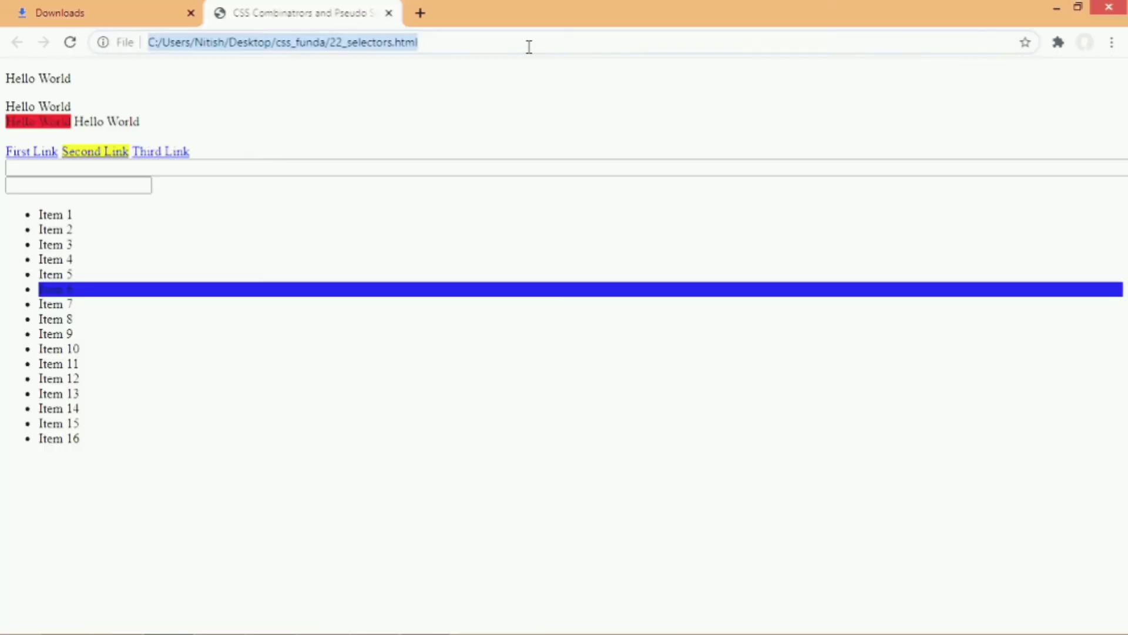
key("Return")
Change the nth-child argument to even, save, and preview even items in blue.
key("alt+Tab")
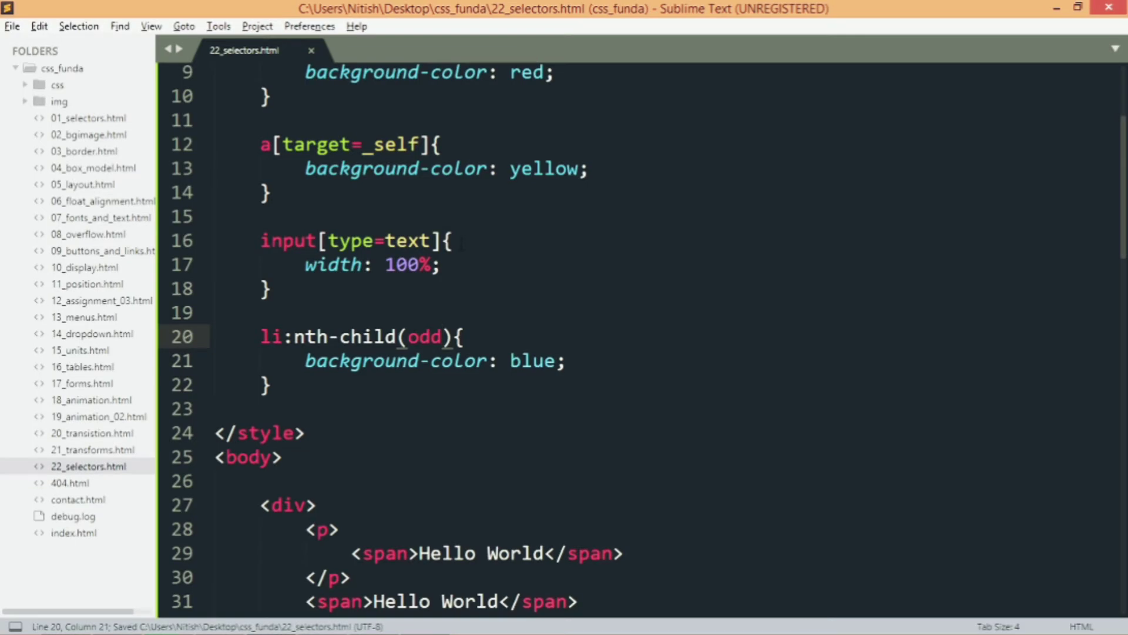
key("BackSpace")
key("BackSpace")
key("BackSpace")
type("even")
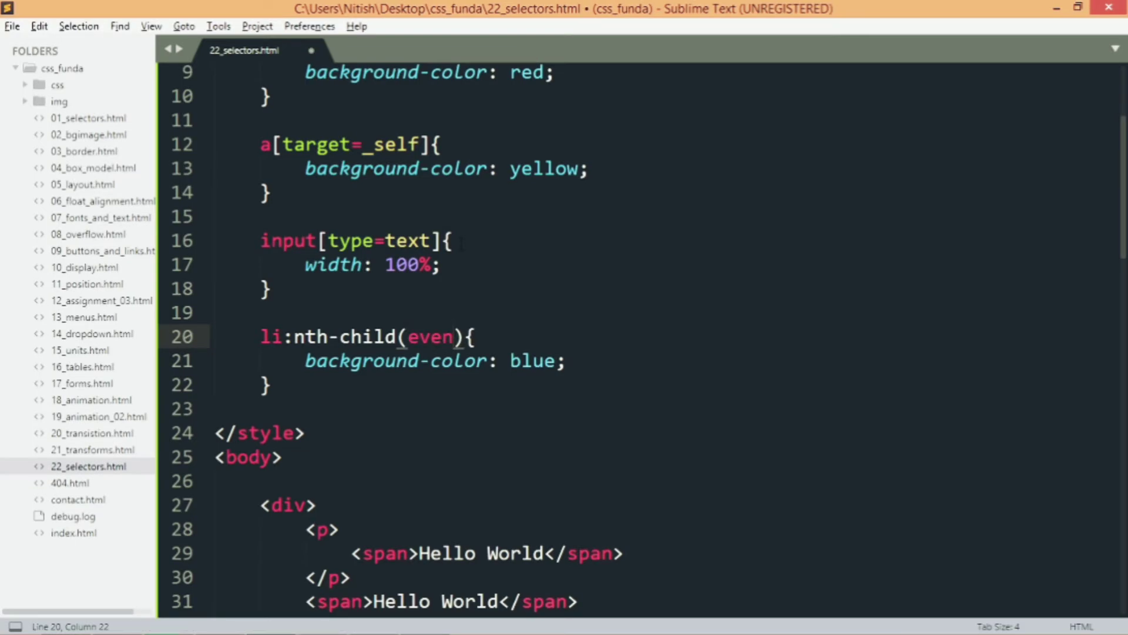
key("ctrl+s")
key("alt+Tab")
left_click(506, 42)
key("Return")
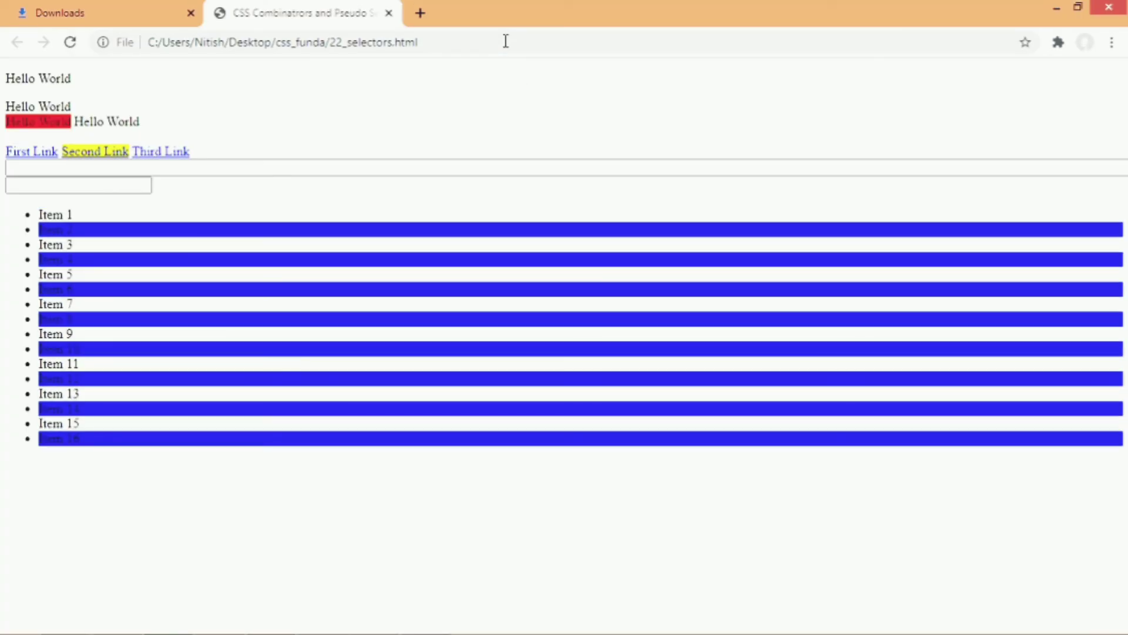
key("alt+Tab")
Replace even with 3n, save, and reload to highlight every third item.
double_click(431, 337)
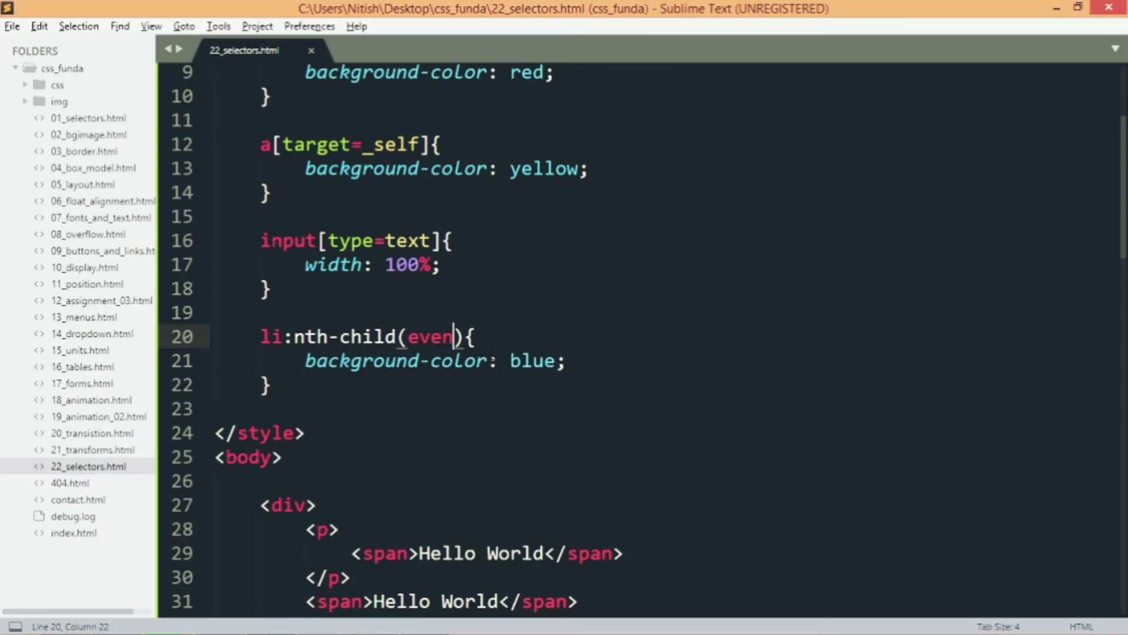
key("BackSpace")
type("3n")
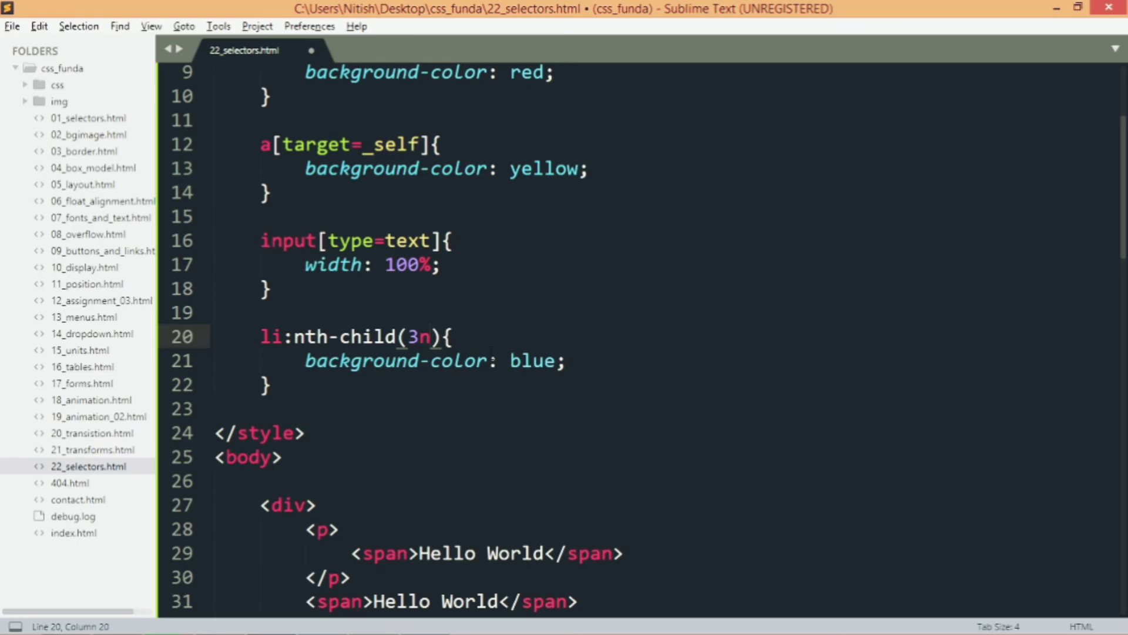
key("ctrl+s")
key("alt+Tab")
left_click(523, 32)
key("Return")
key("alt+Tab")
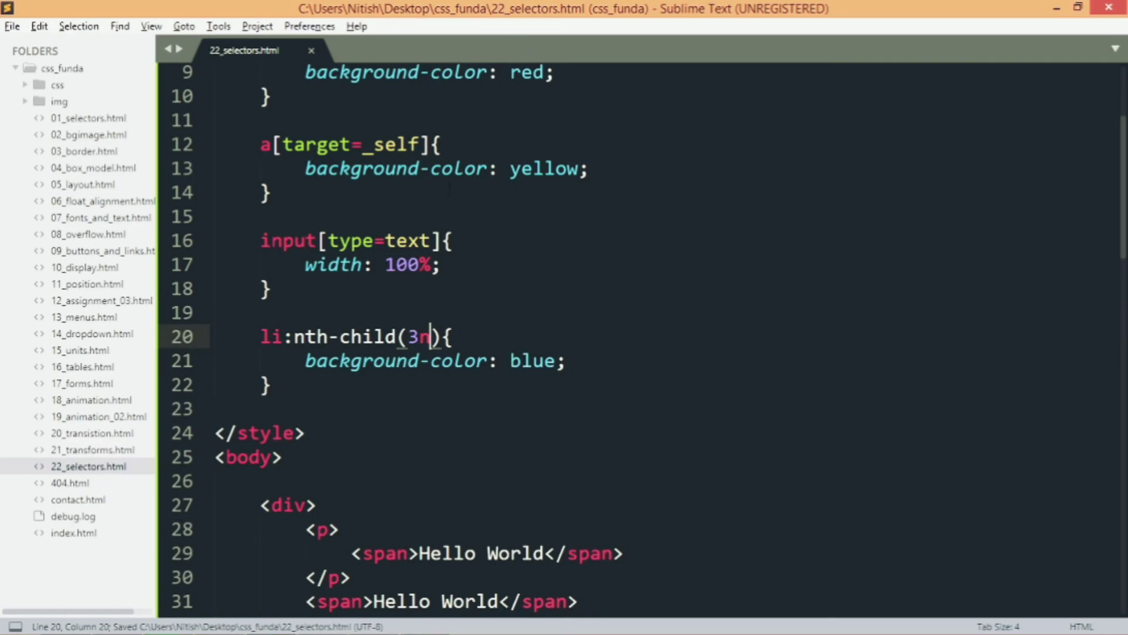
Switch the argument to 5n, preview every fifth item, then delete 5n.
key("BackSpace")
key("BackSpace")
type("5n")
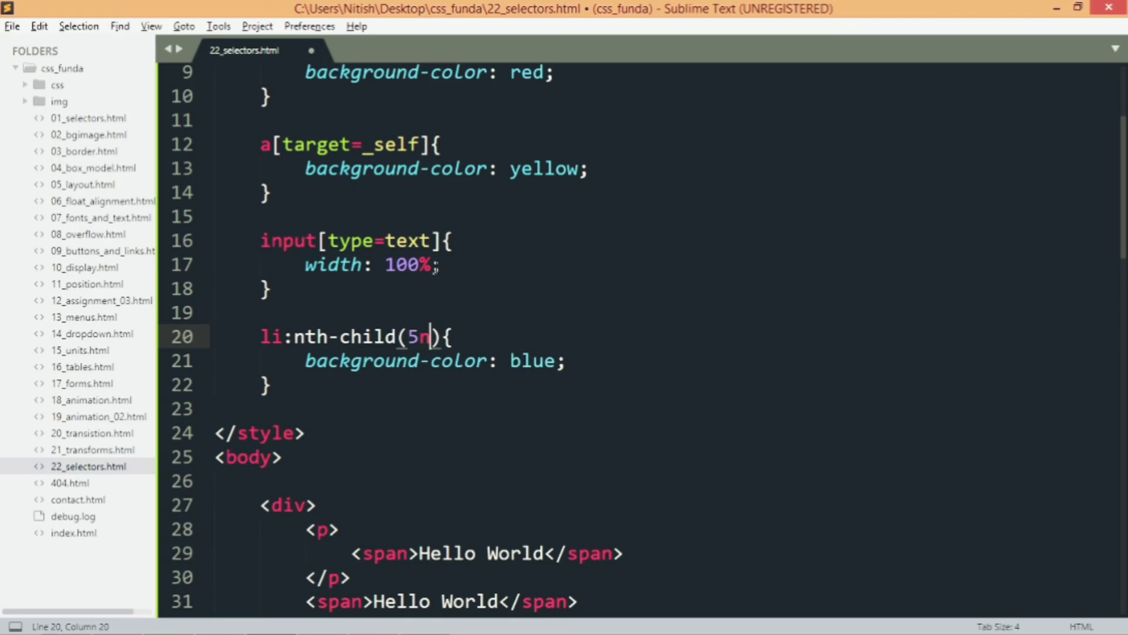
key("ctrl+s")
key("alt+Tab")
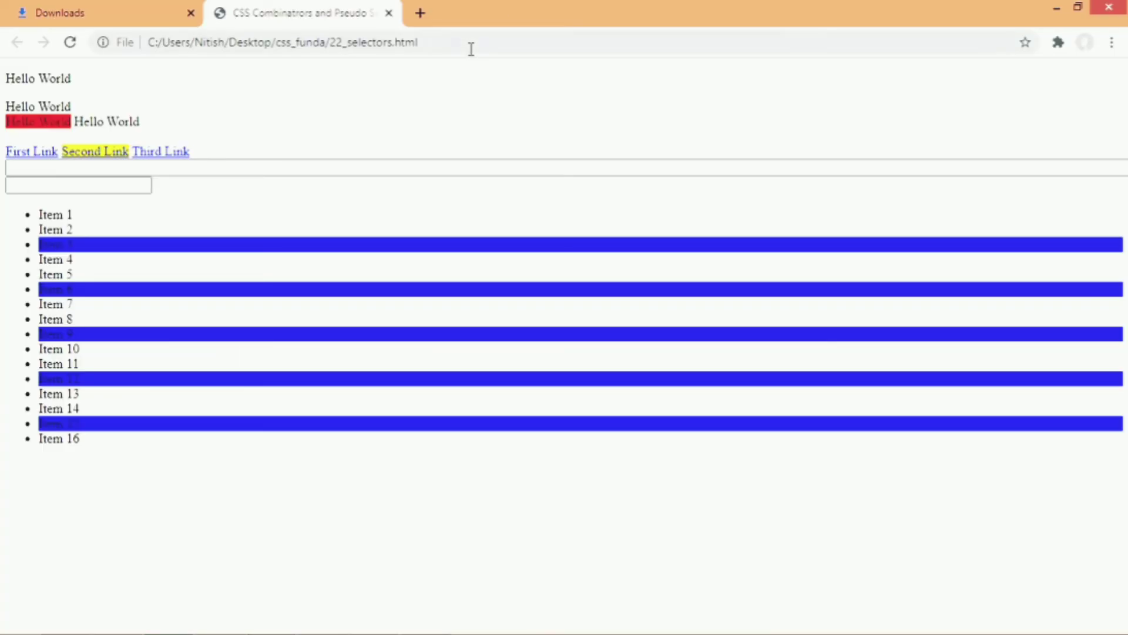
left_click(470, 49)
key("Return")
key("alt+Tab")
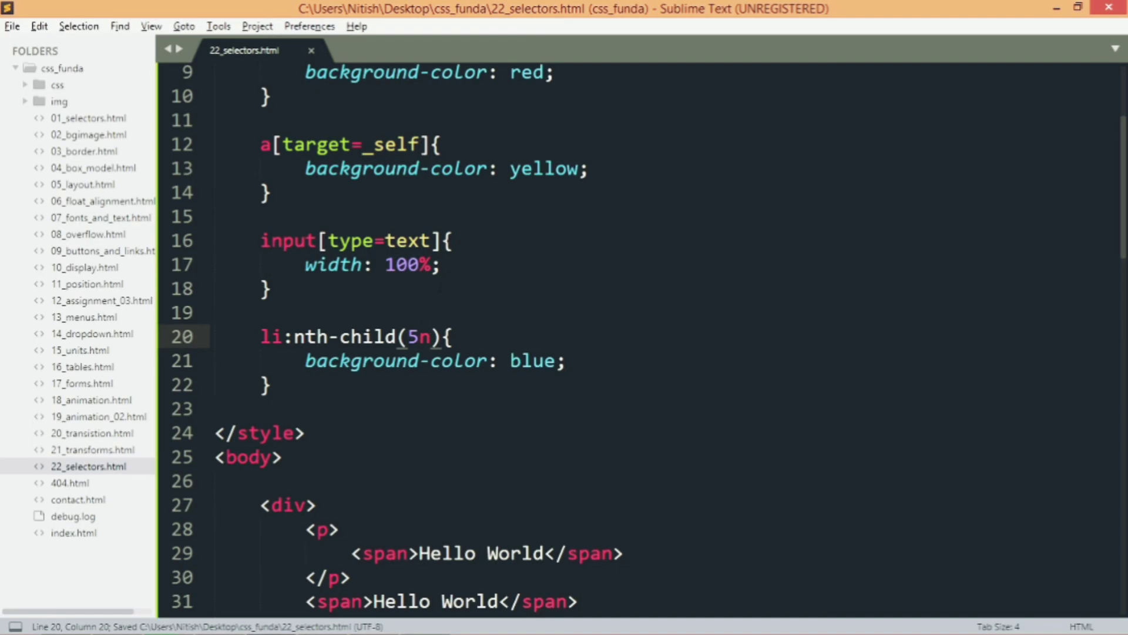
key("BackSpace")
key("BackSpace")
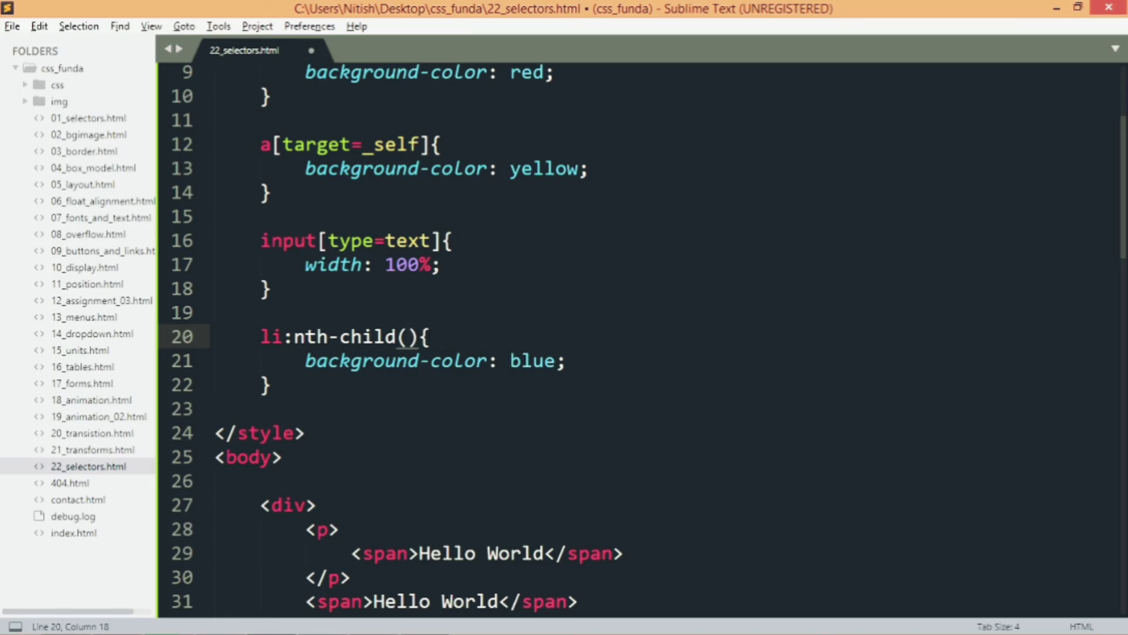
type("3n+")
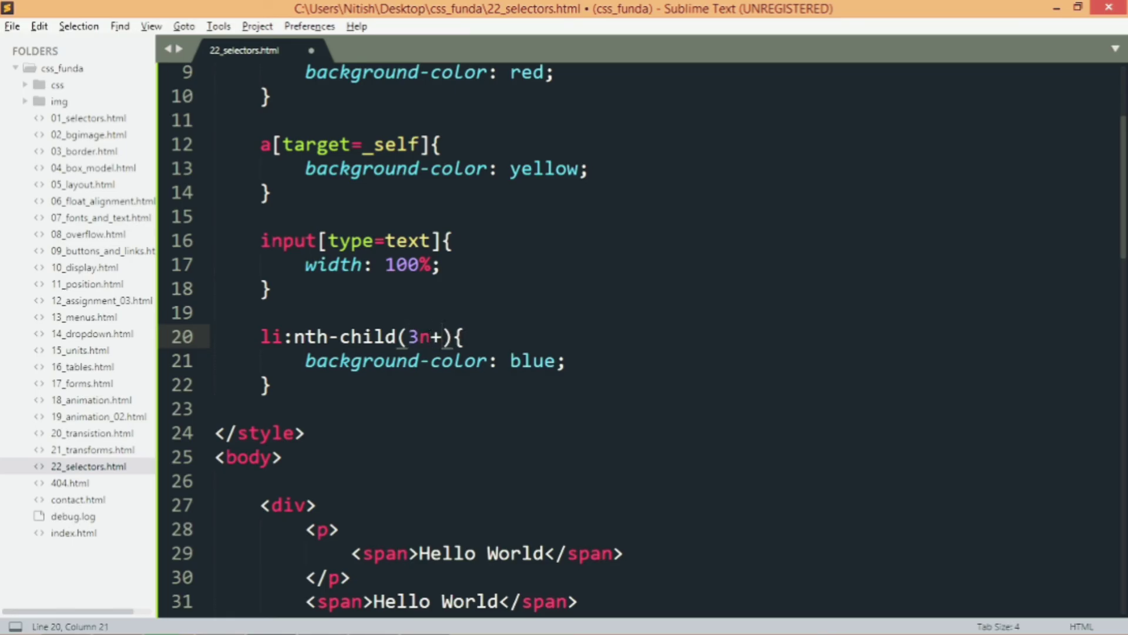
type("4")
Save nth-child(3n+4) and preview items 4, 7, 10, 13 and 16 in blue.
key("ctrl+s")
key("alt+Tab")
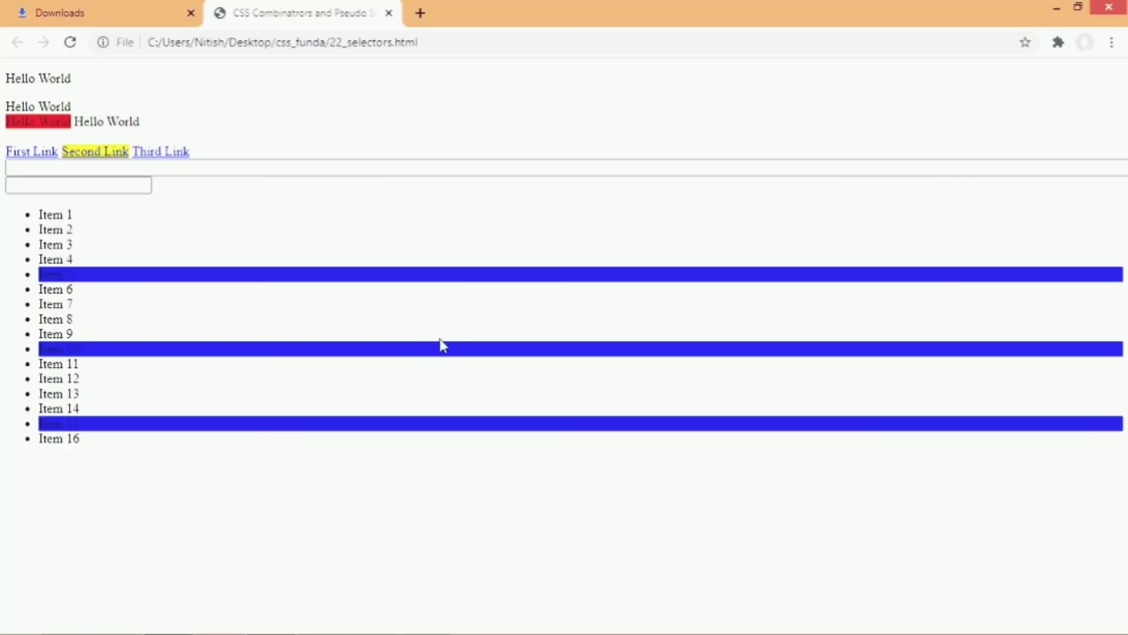
left_click(506, 40)
key("Return")
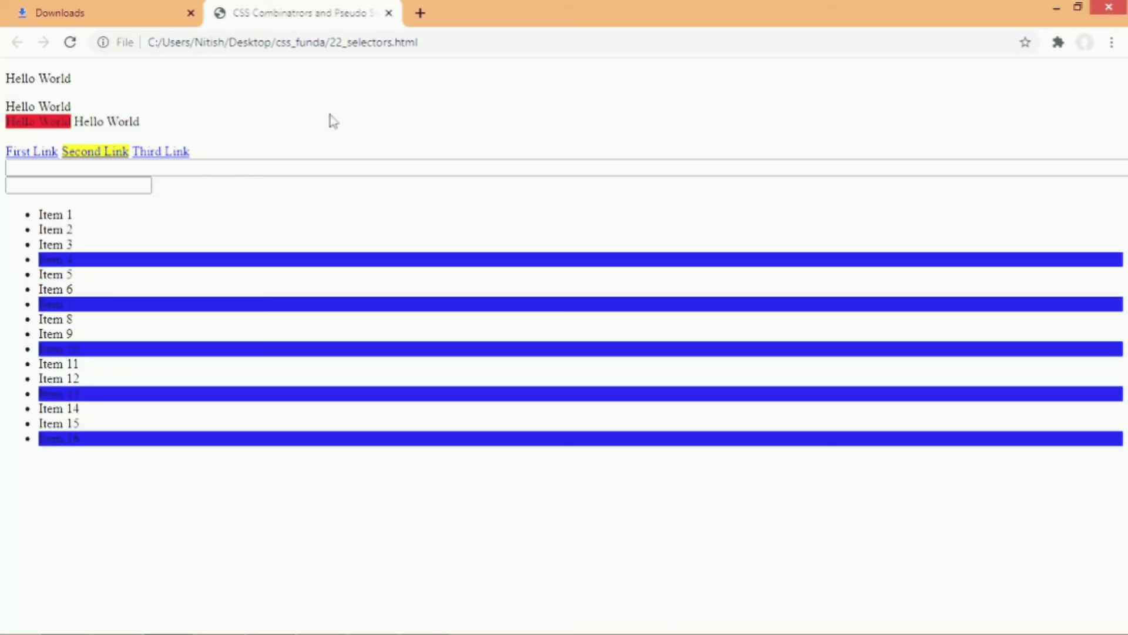
key("alt+Tab")
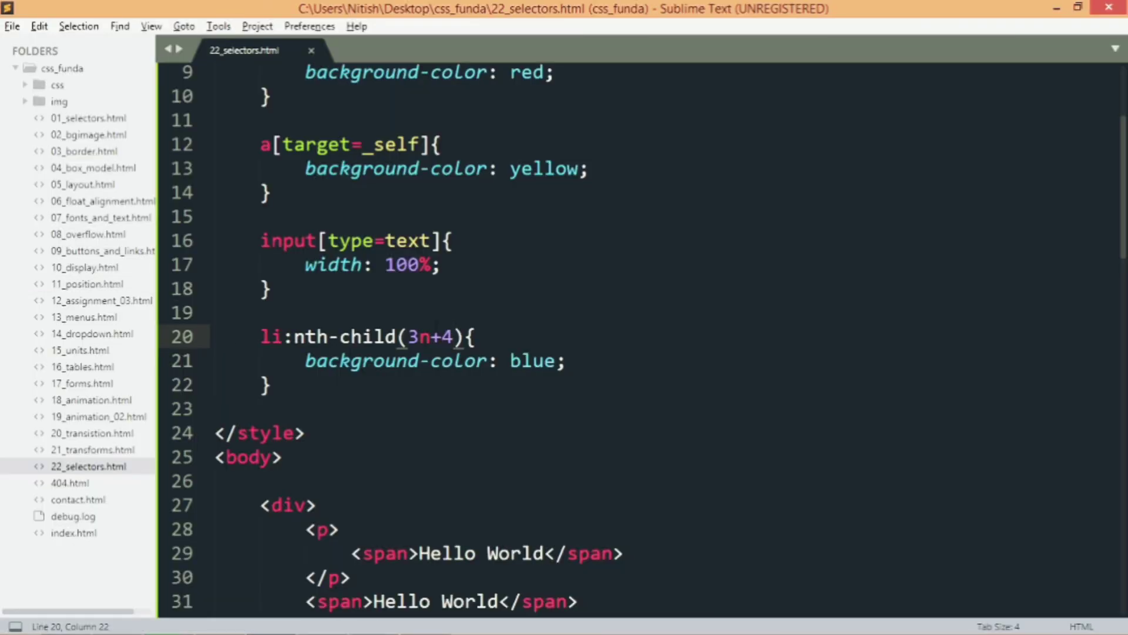
Change the argument to 3n-4 and reload to highlight items 2, 5, 8, 11, 14.
left_click_drag(442, 336, 436, 335)
type("-")
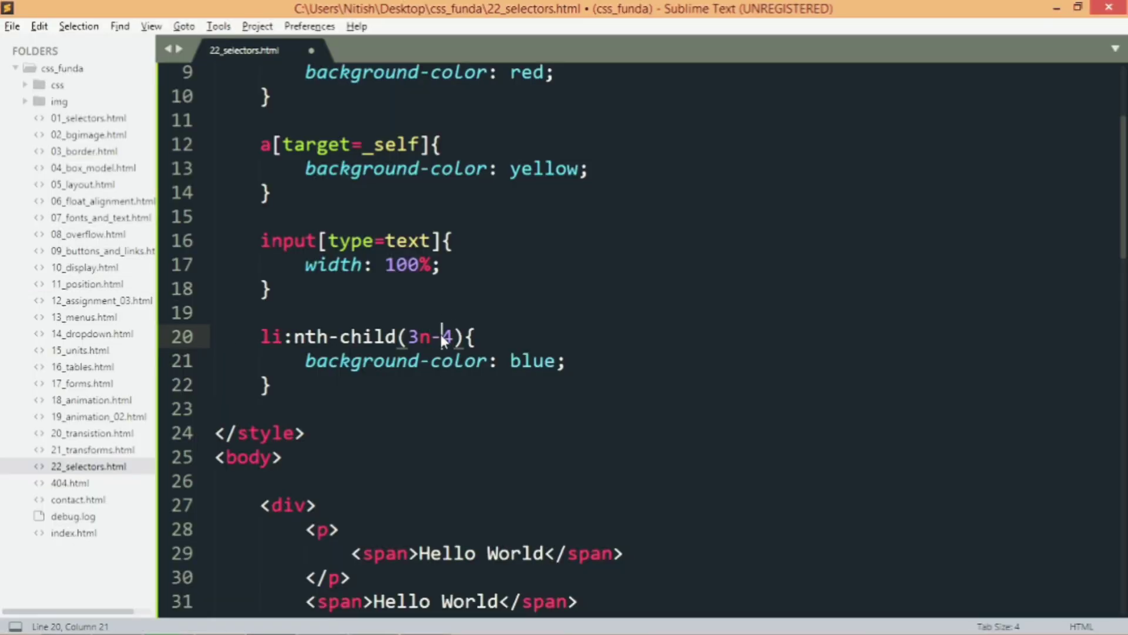
key("ctrl+s")
key("alt+Tab")
left_click(518, 43)
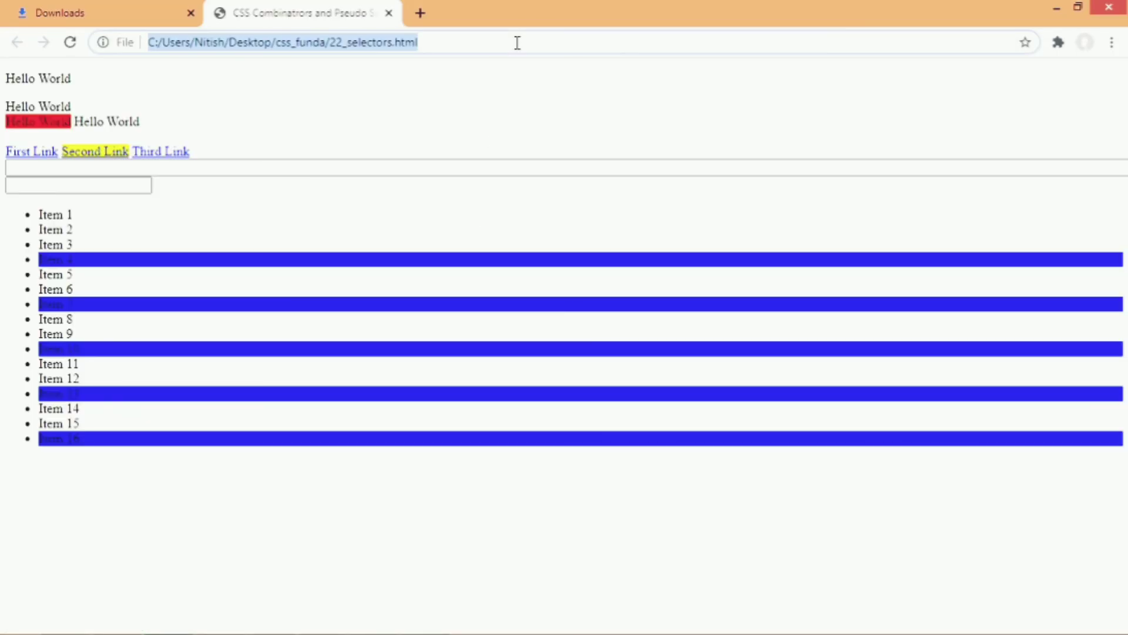
key("Return")
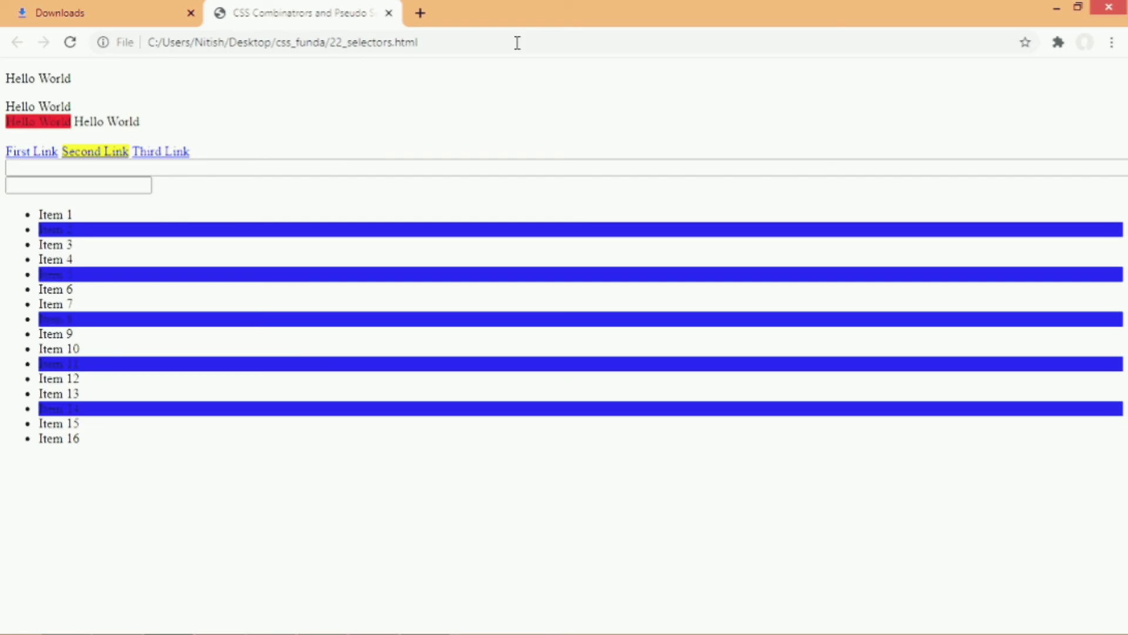
key("alt+Tab")
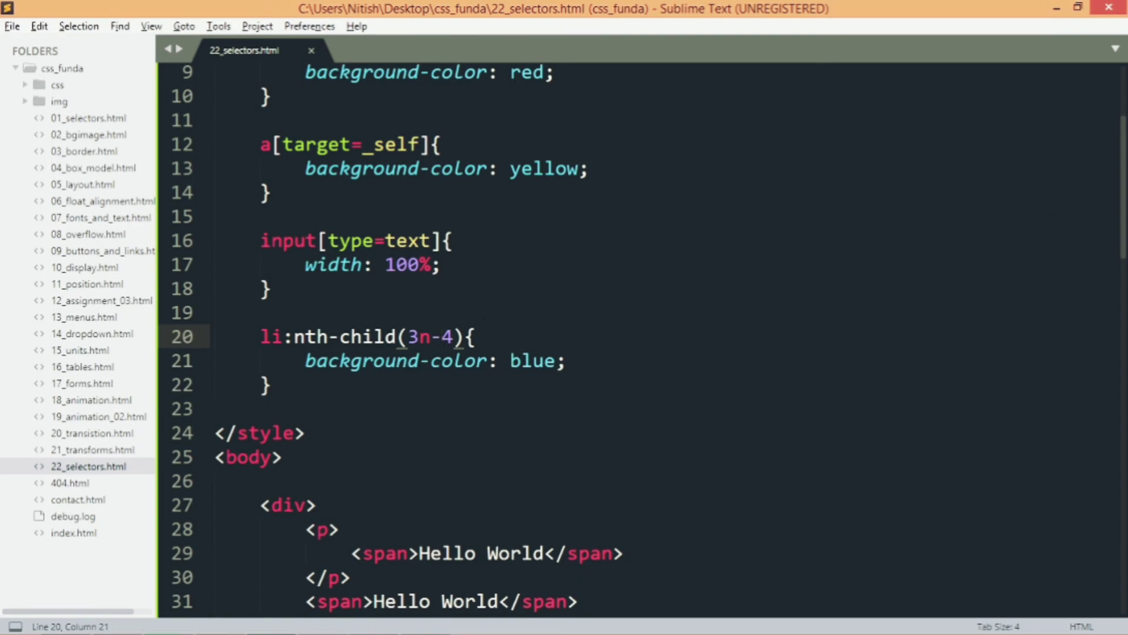
scroll(1122, 257, "down", 3)
Start an li::selection rule below the nth-child rule with a red background-color.
left_click(292, 156)
key("Return")
key("Return")
type("li::selection")
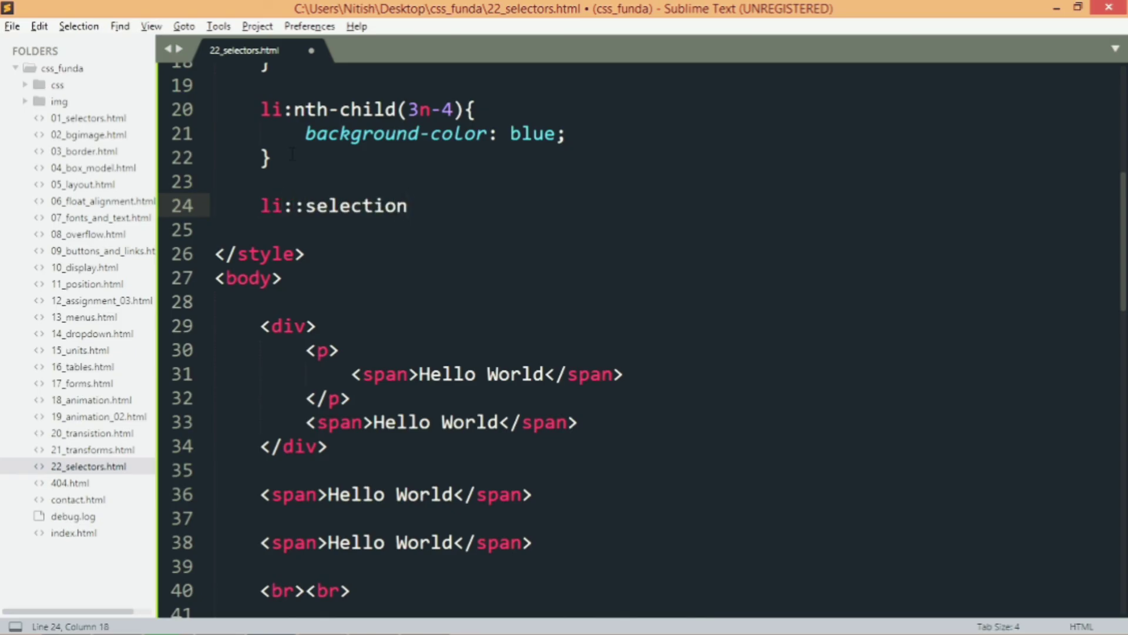
type("{")
key("Return")
type("back")
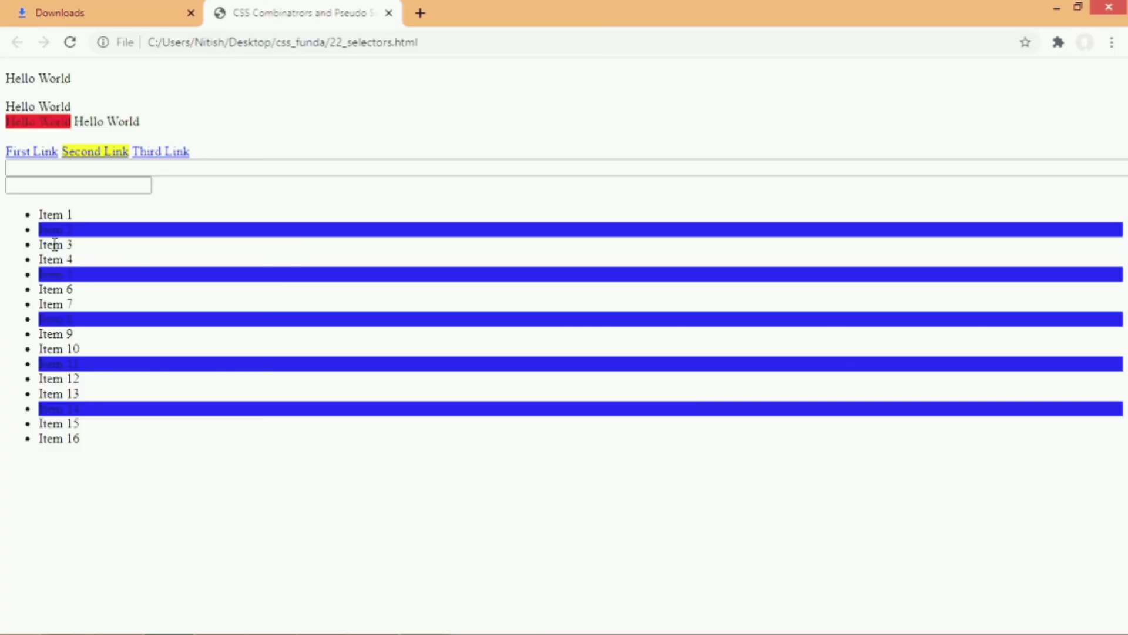
left_click_drag(41, 244, 100, 250)
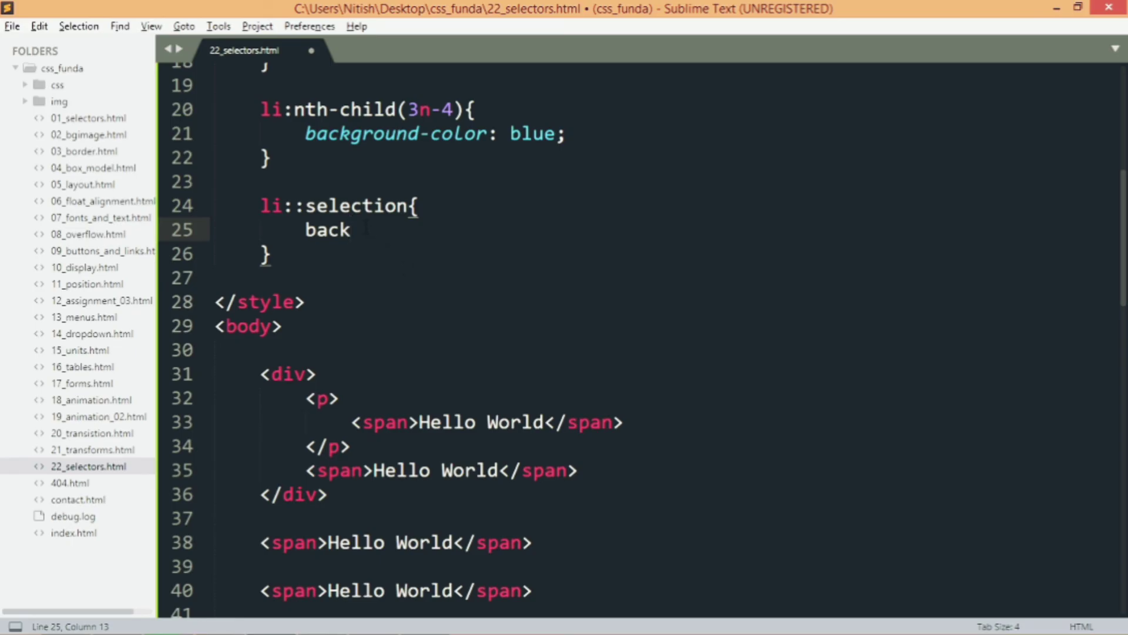
type("gr")
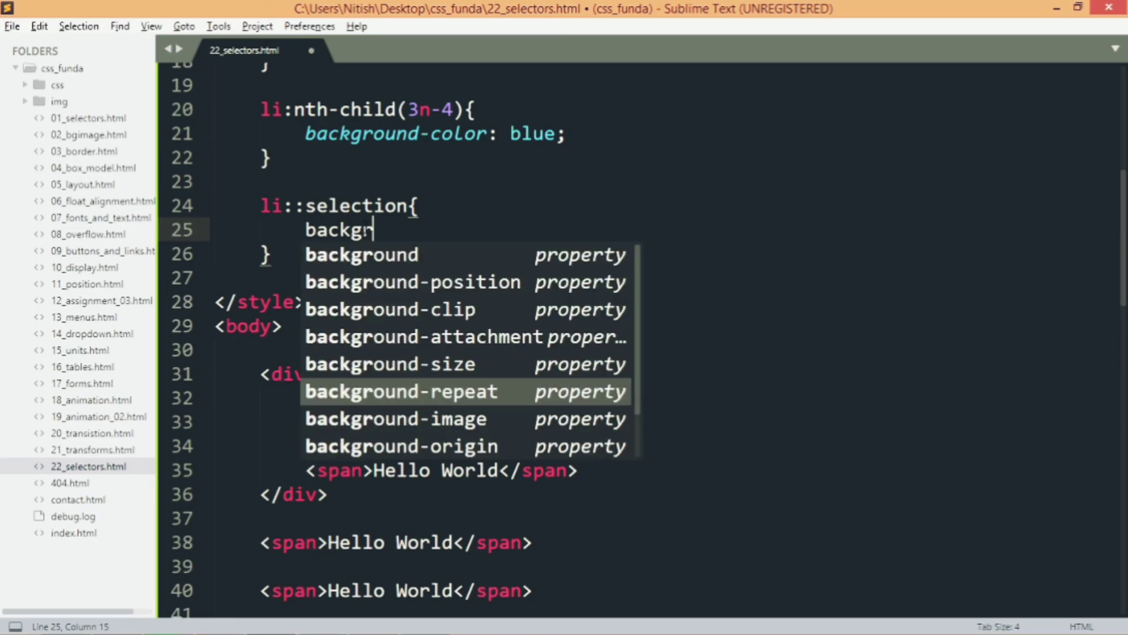
key("Up")
key("Up")
key("Up")
key("Up")
key("Down")
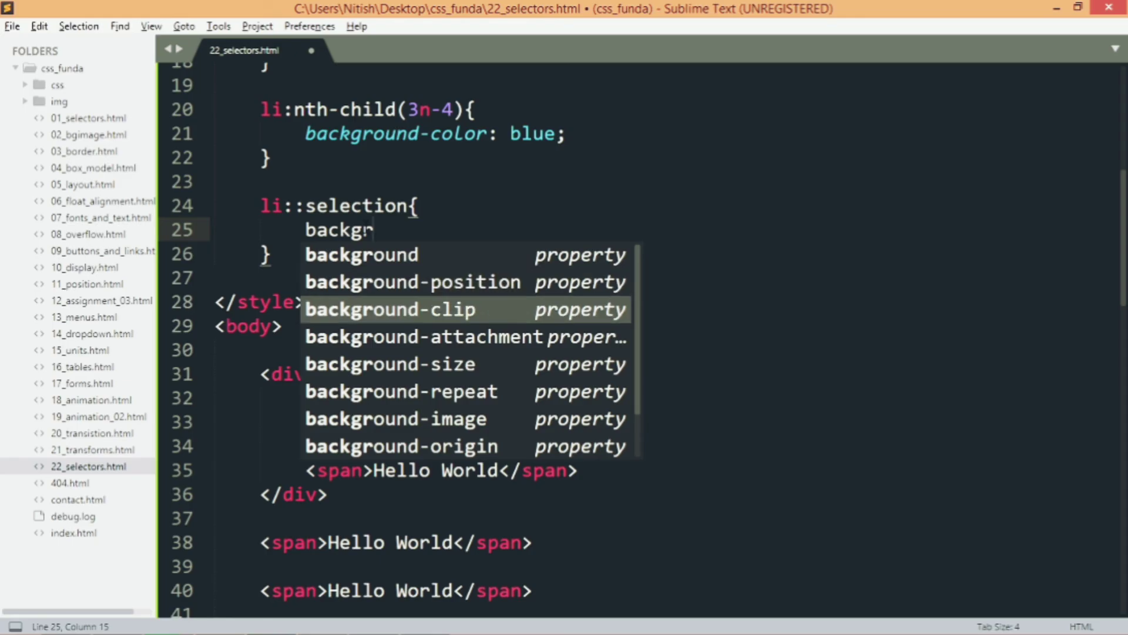
type("ound")
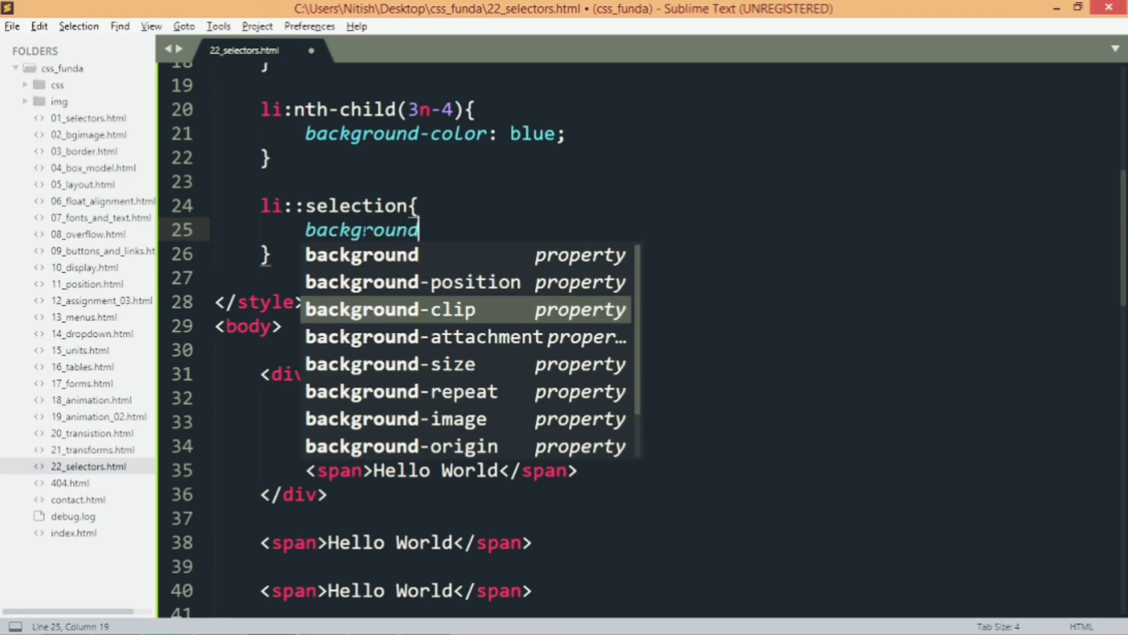
type("-color")
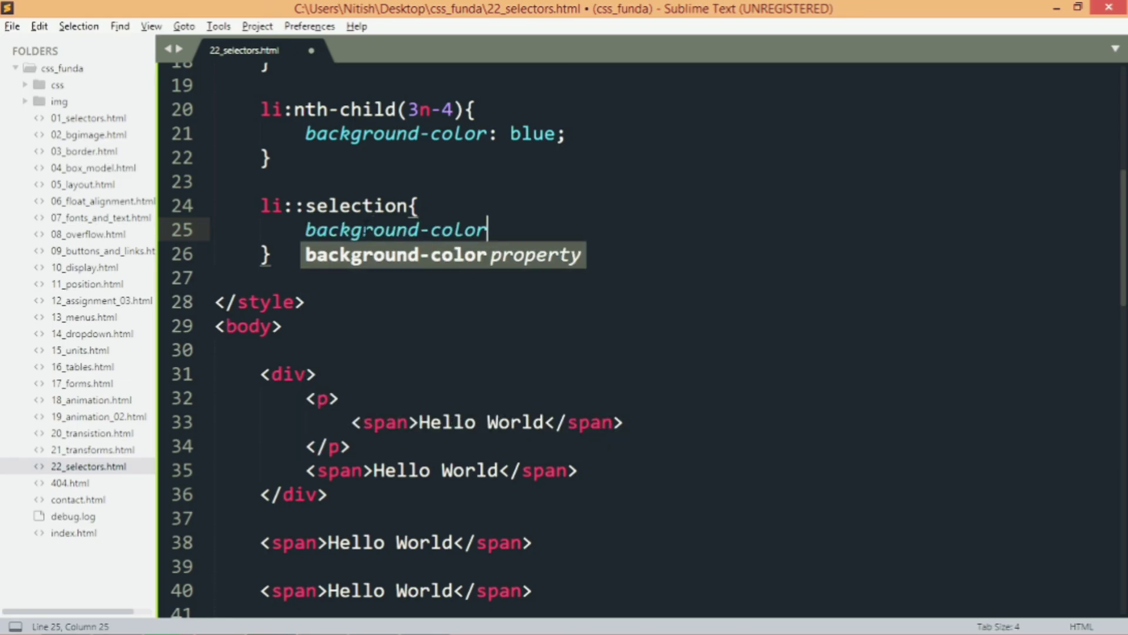
key("Return")
type("d")
Add yellow text color to the selection rule, save, and reload the browser page.
key("End")
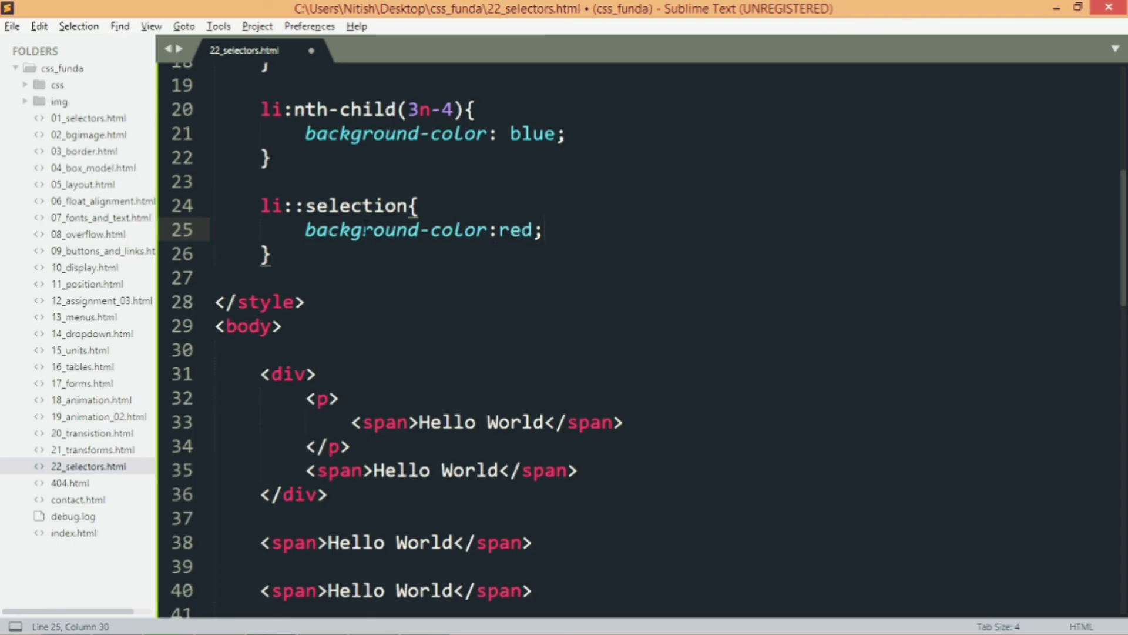
key("Return")
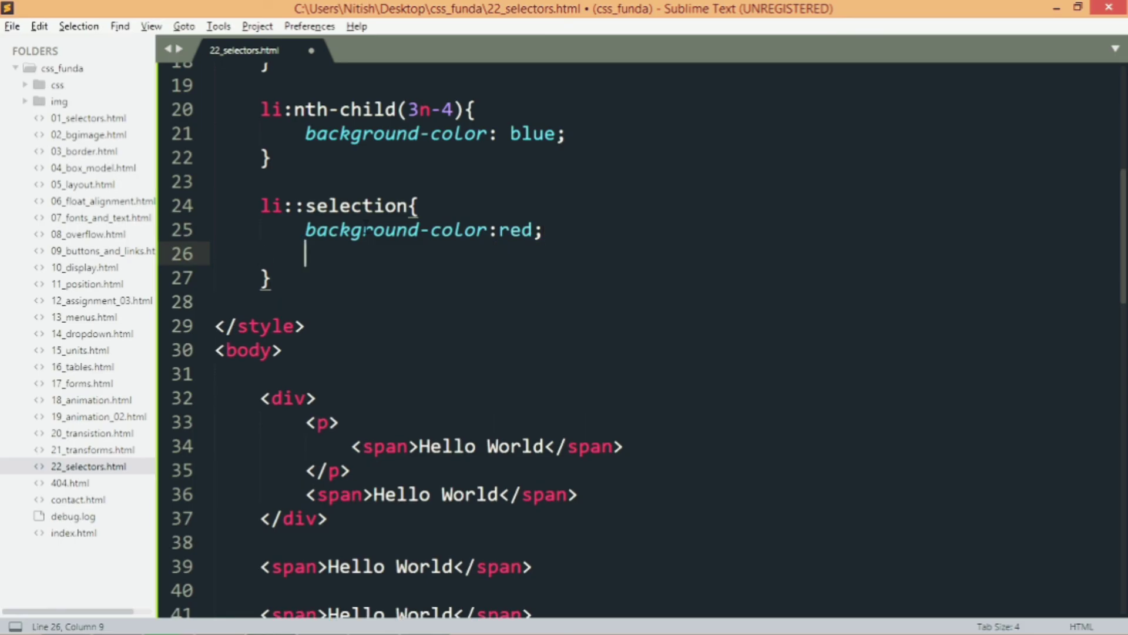
type("col")
key("Return")
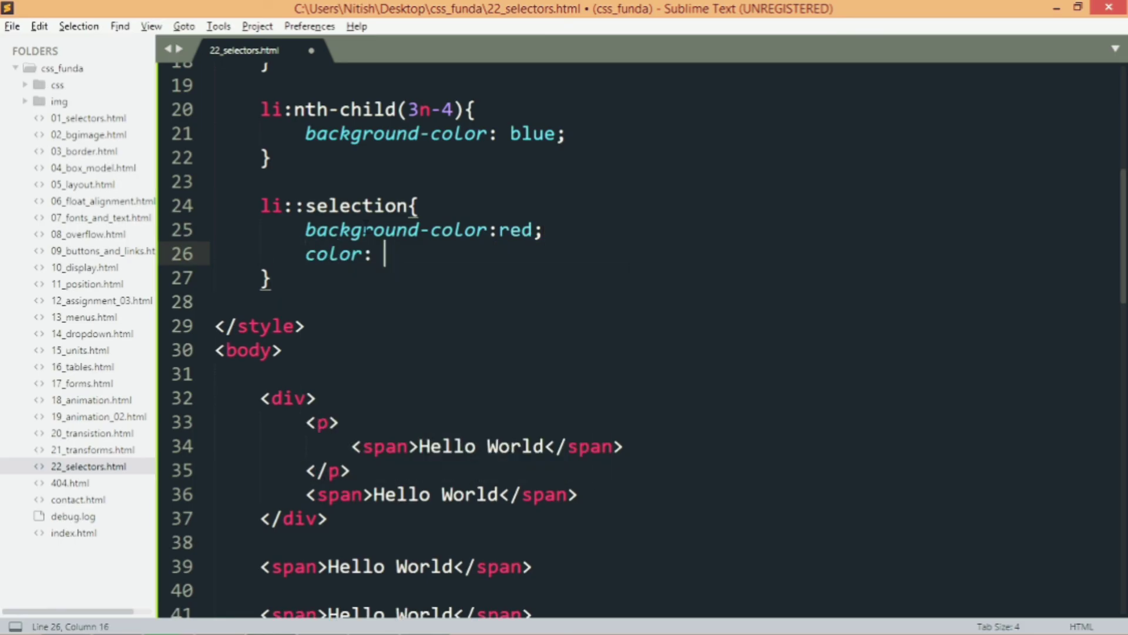
type("yellow;")
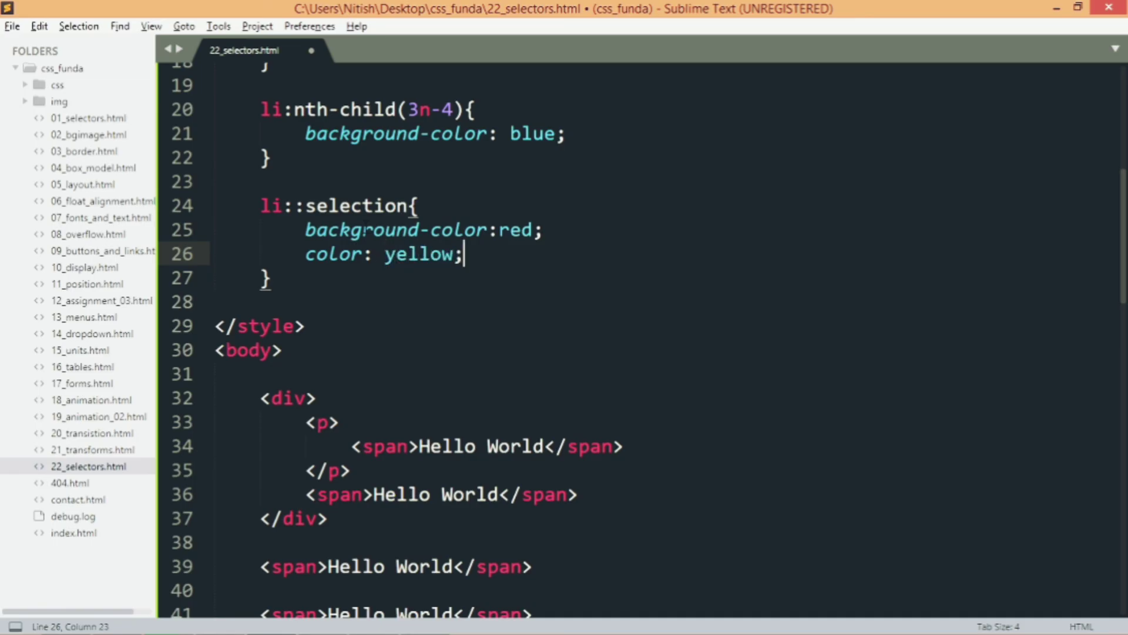
key("ctrl+s")
key("alt+Tab")
key("ctrl+r")
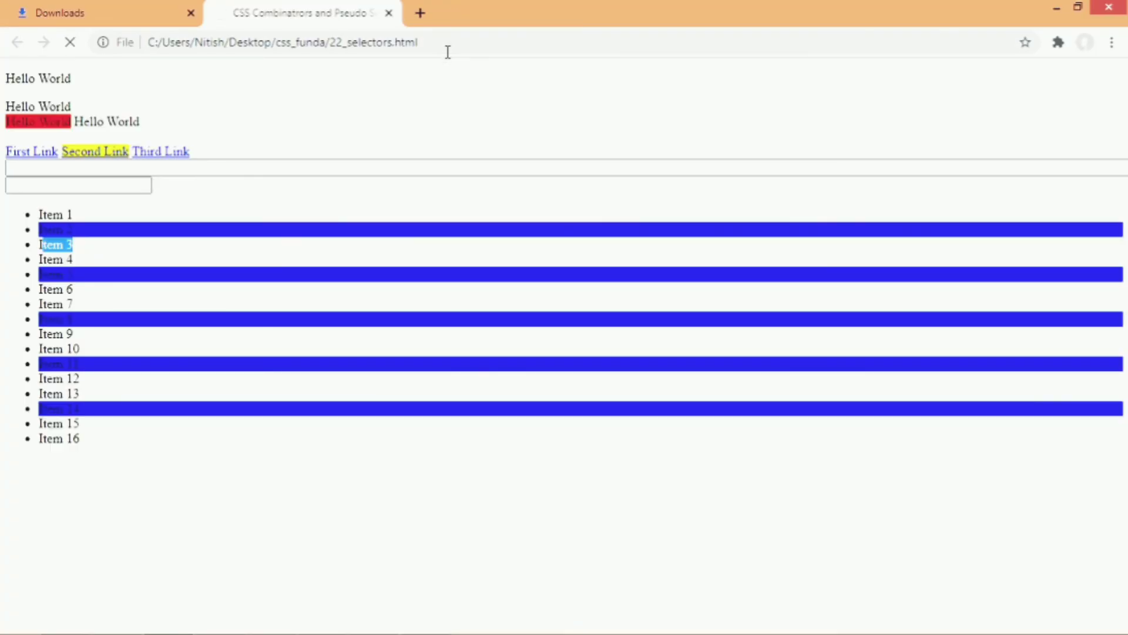